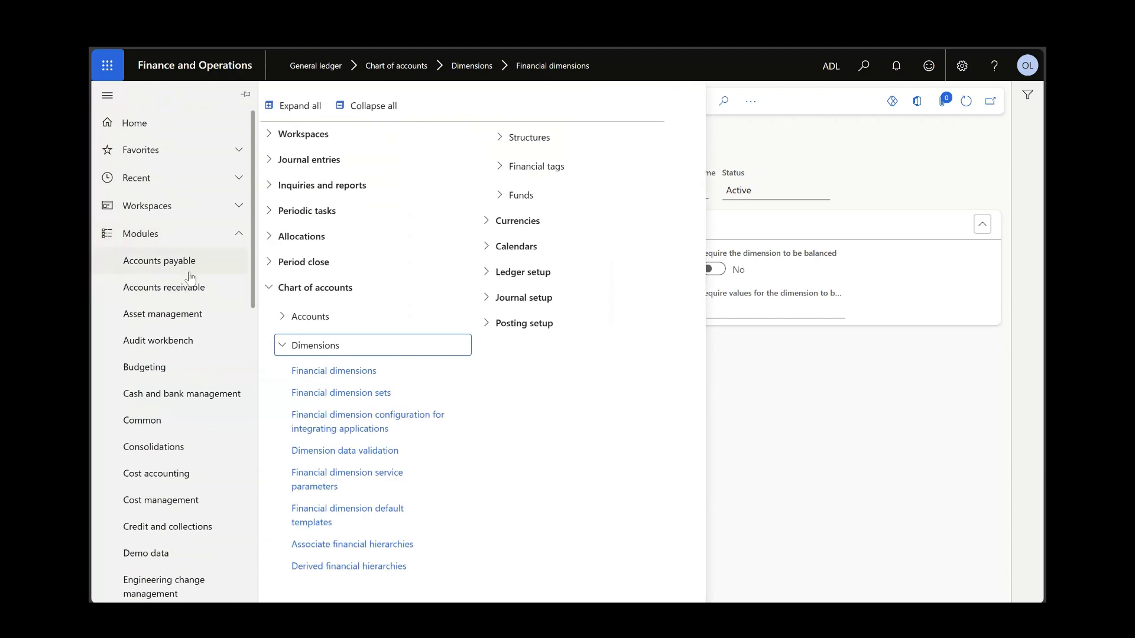
- Open the Financial dimensions page under the General ledger's chart of accounts and dismiss the activation notice
left_click(144, 234)
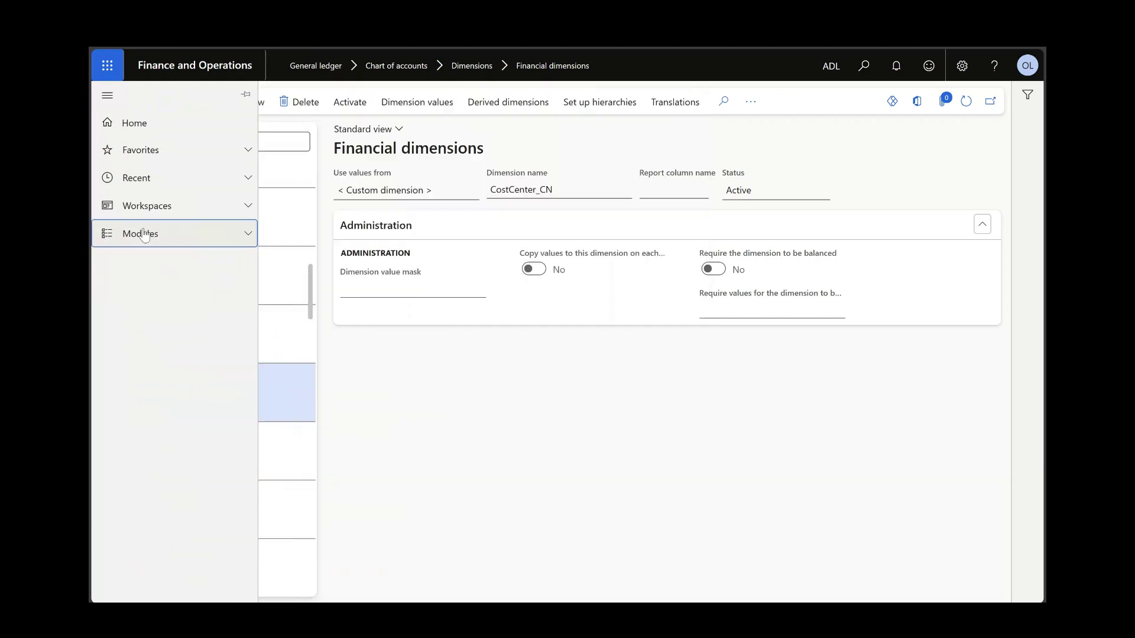
left_click(144, 234)
scroll(127, 452, "down", 3)
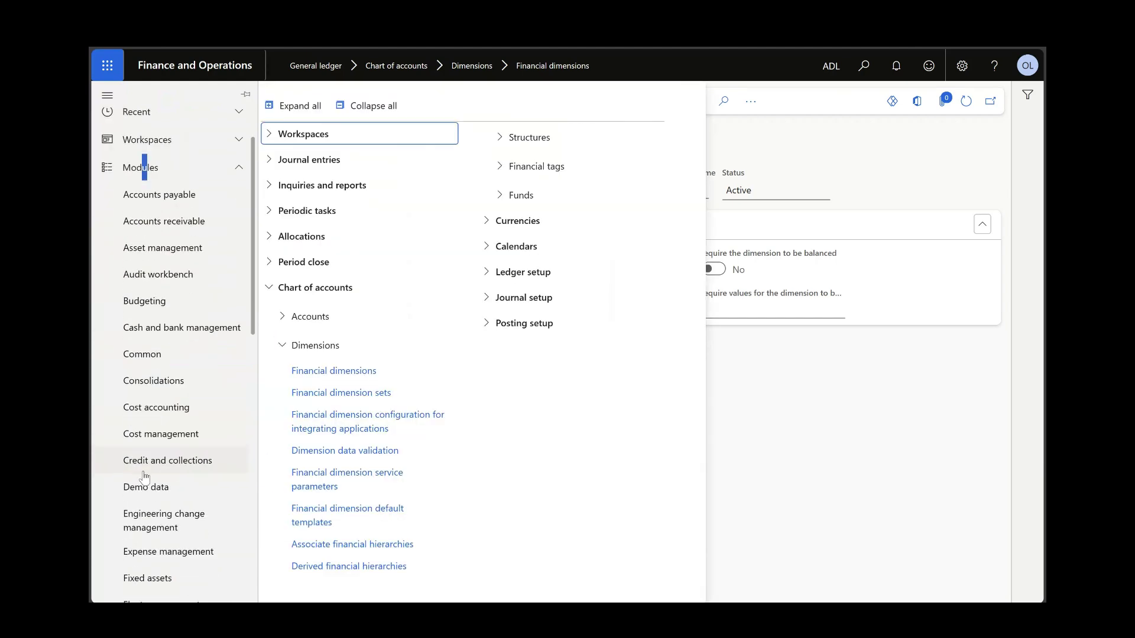
left_click(169, 507)
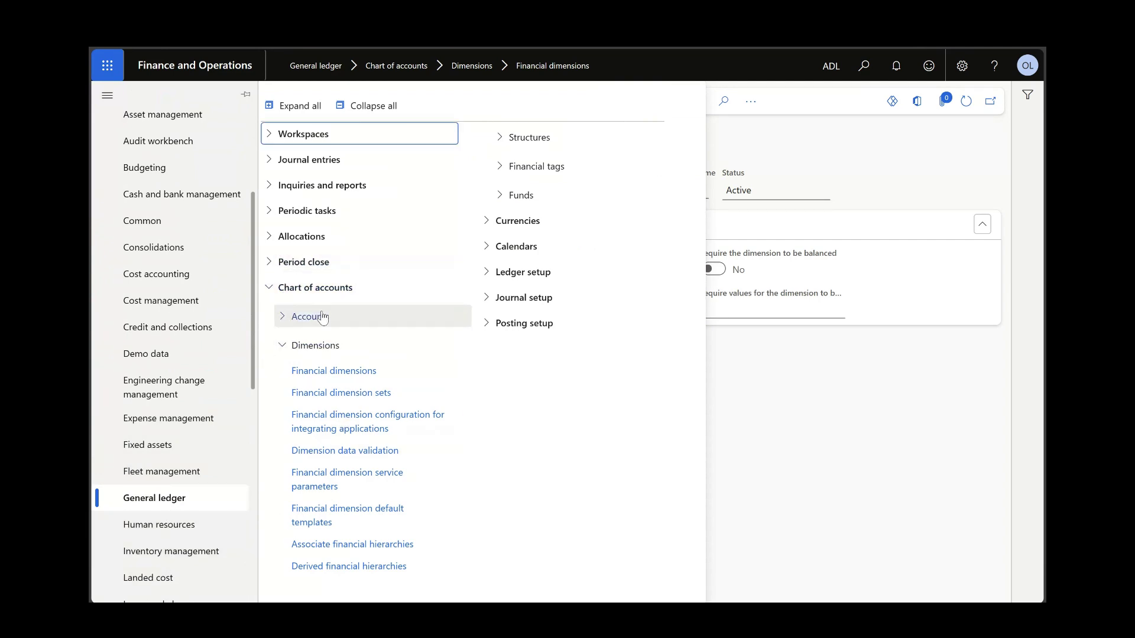
left_click(314, 372)
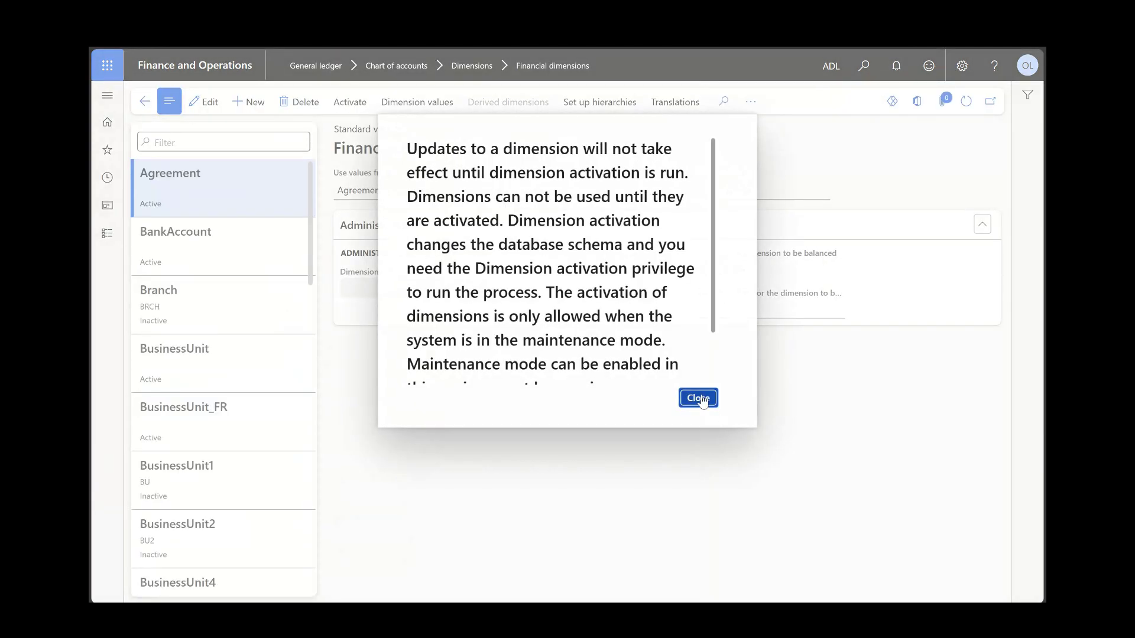
left_click(682, 395)
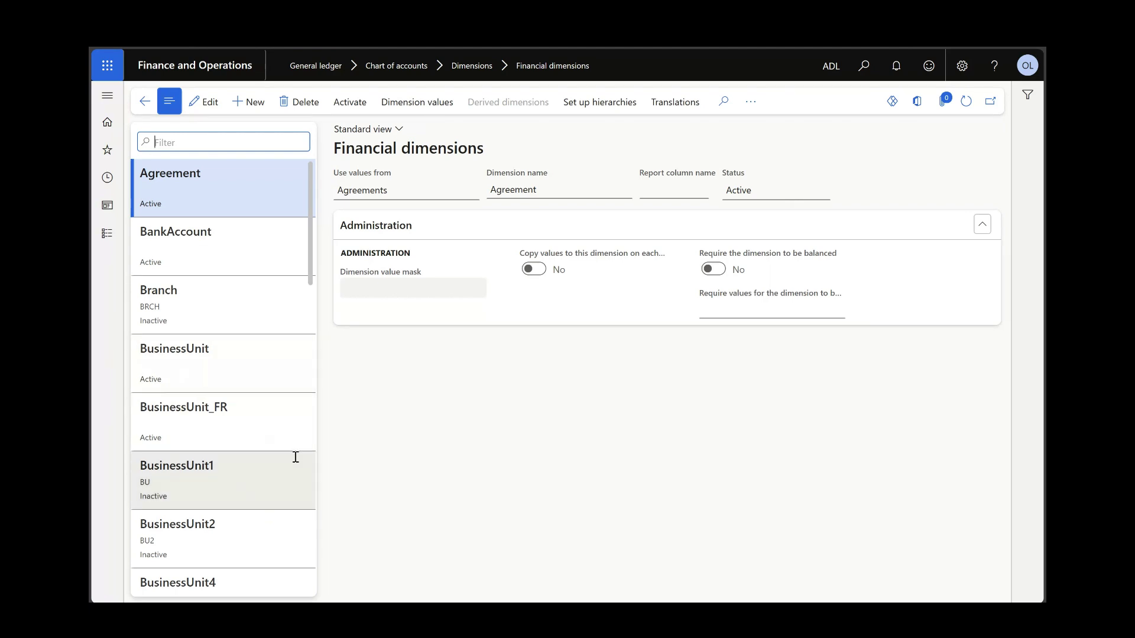
- Select the CostCenter_CN dimension and open its dimension values
scroll(260, 467, "down", 5)
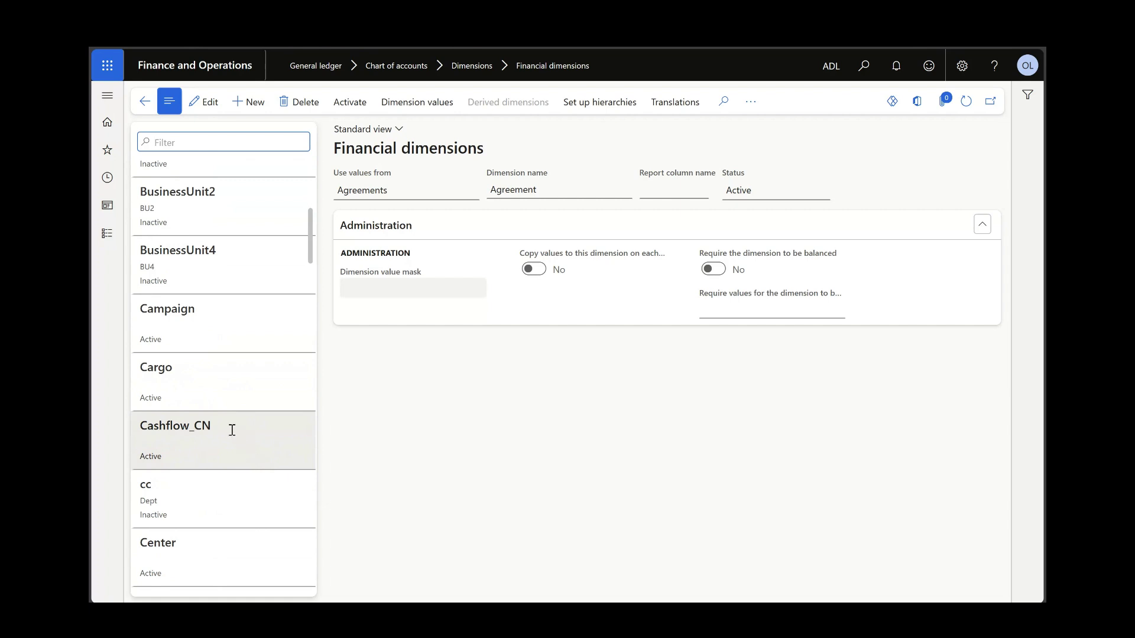
scroll(240, 438, "down", 1)
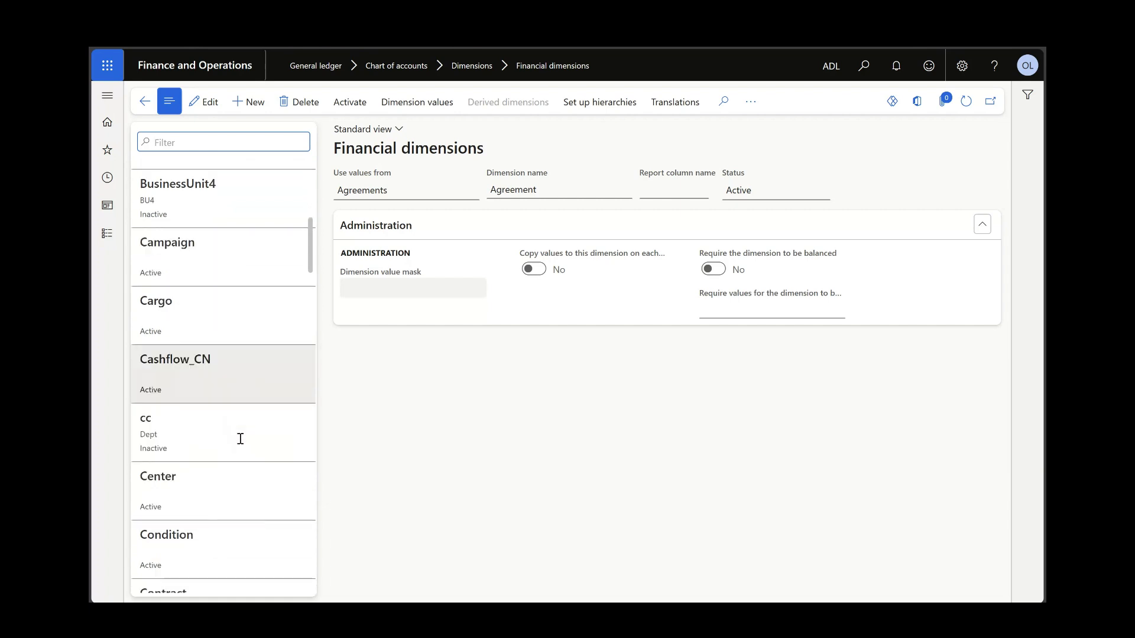
scroll(240, 438, "down", 3)
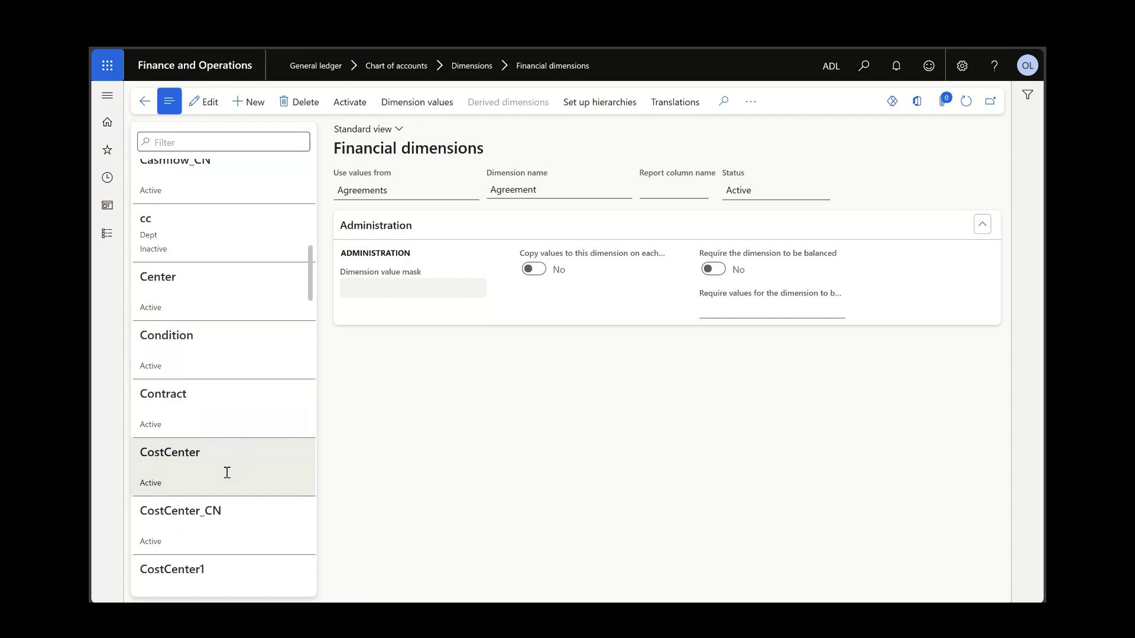
left_click(226, 473)
left_click(221, 515)
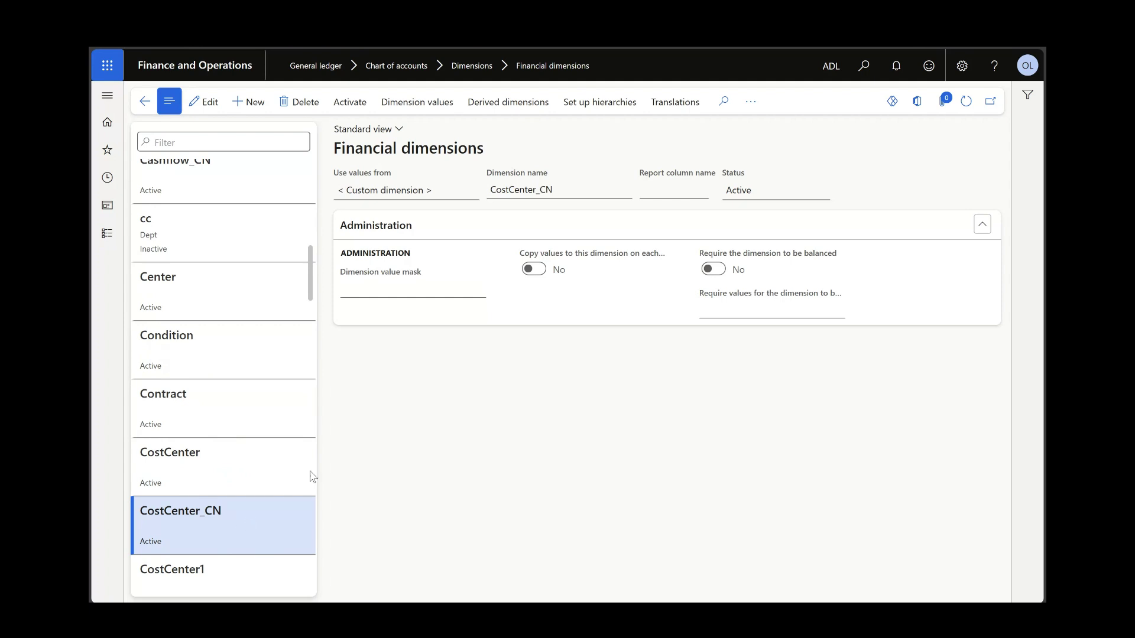
mouse_move(448, 286)
left_click(417, 108)
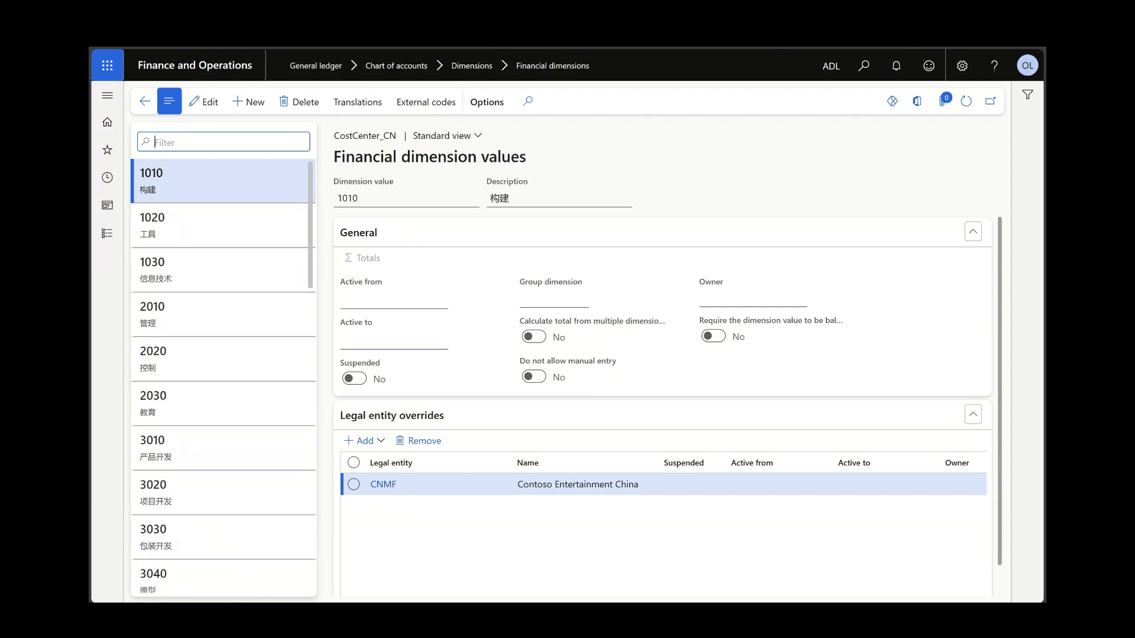
- Create dimension value 9750 with the description Accounts for CostCenter_CN and save it
left_click(254, 110)
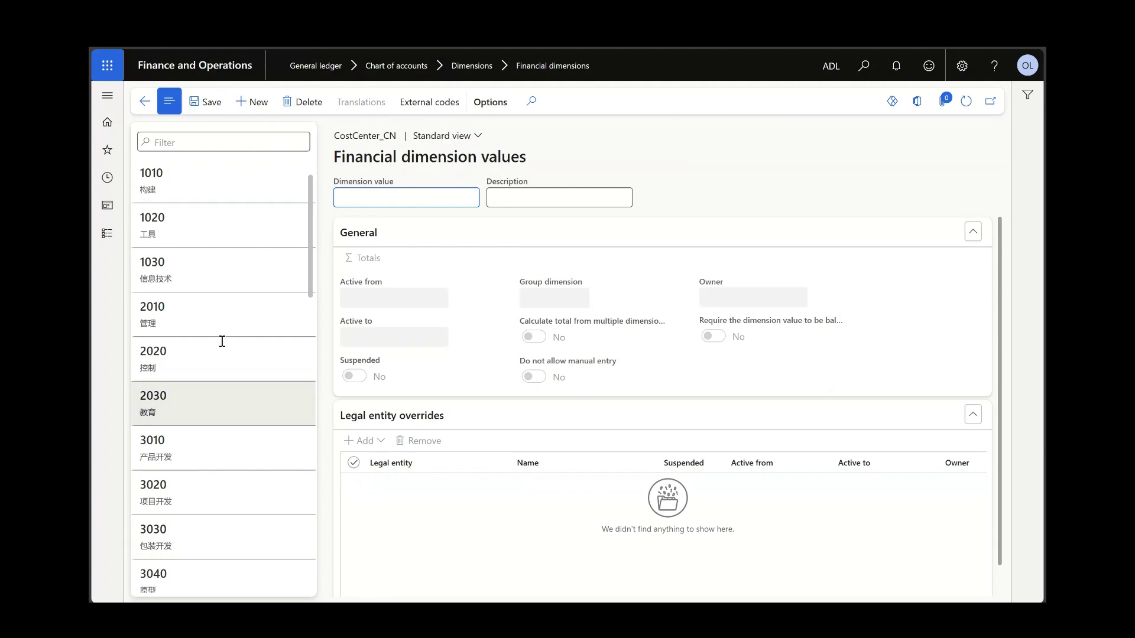
left_click_drag(309, 292, 395, 189)
type("9750")
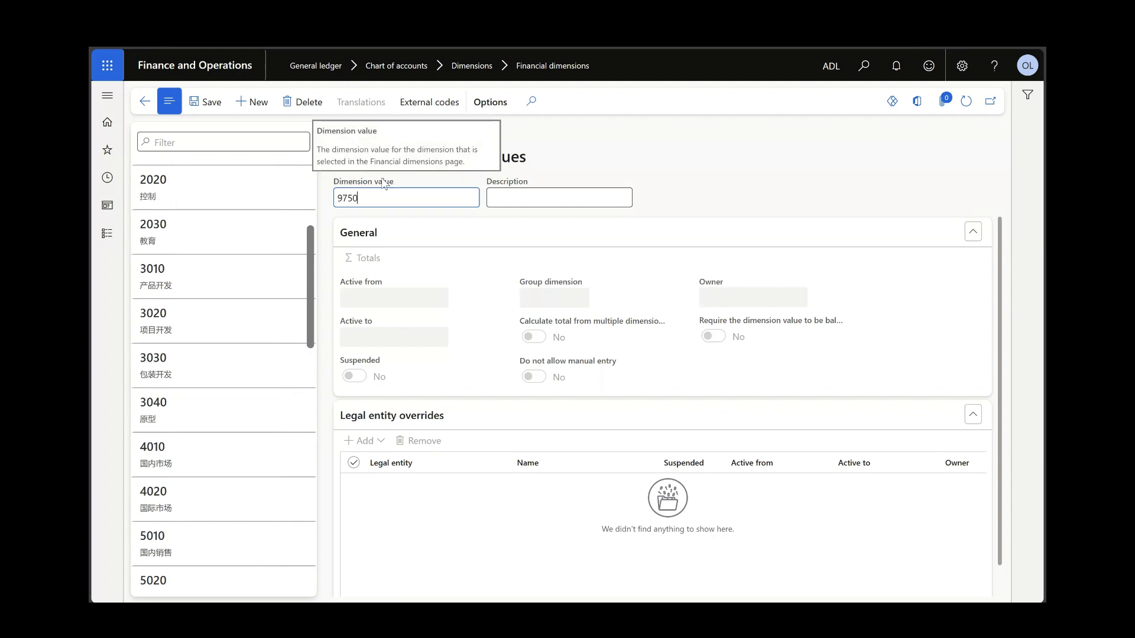
left_click(565, 194)
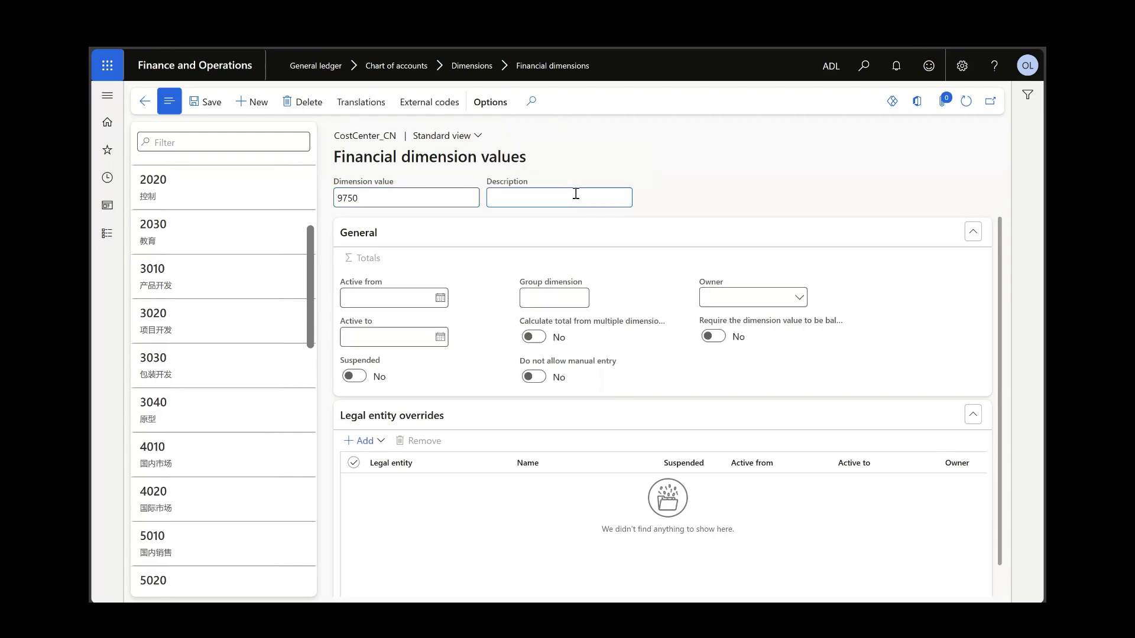
type("Accounts")
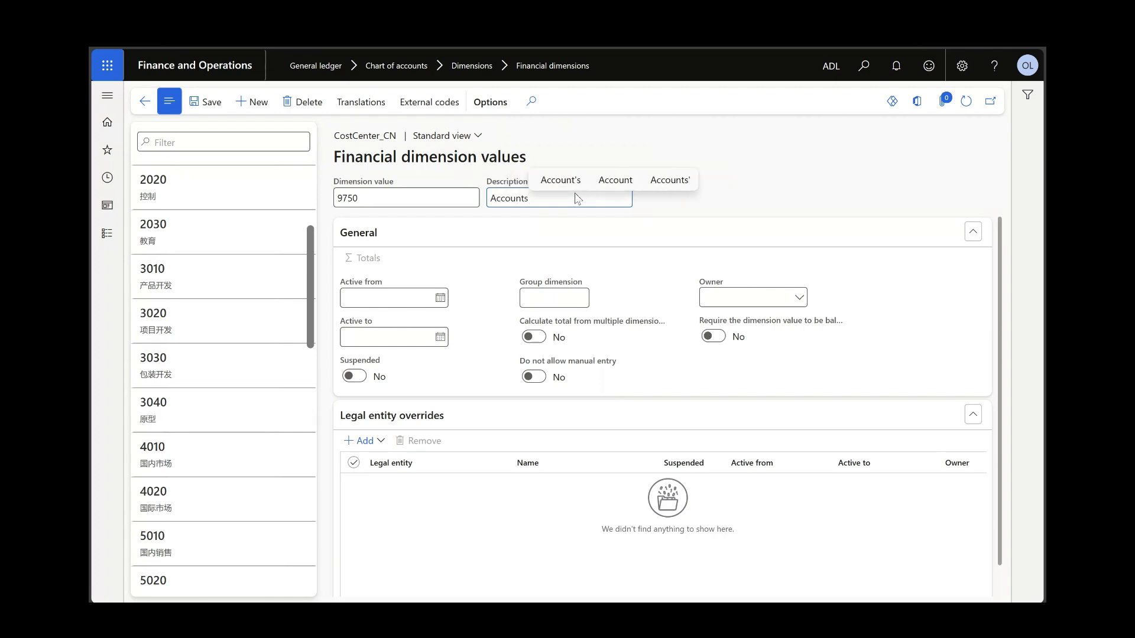
left_click(838, 171)
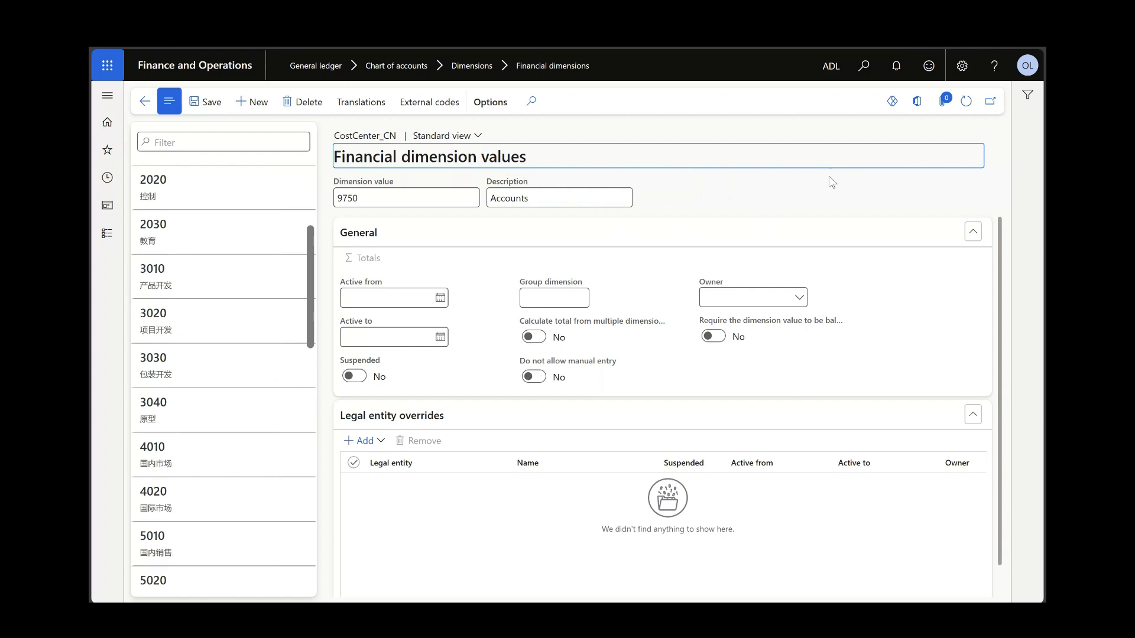
left_click(208, 97)
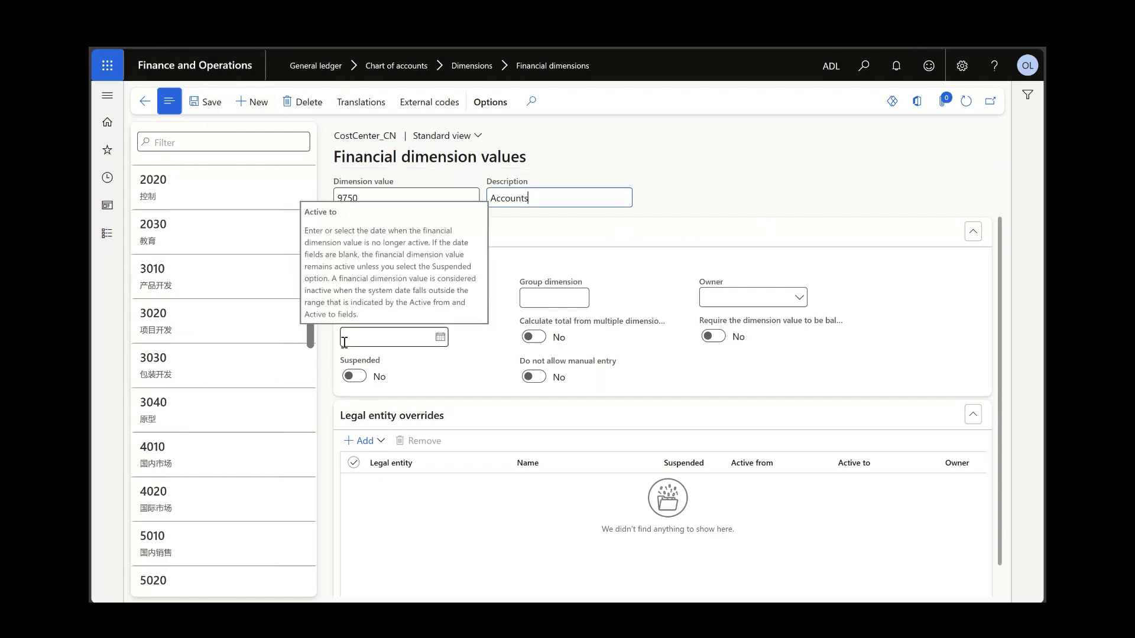
scroll(310, 303, "up", 4)
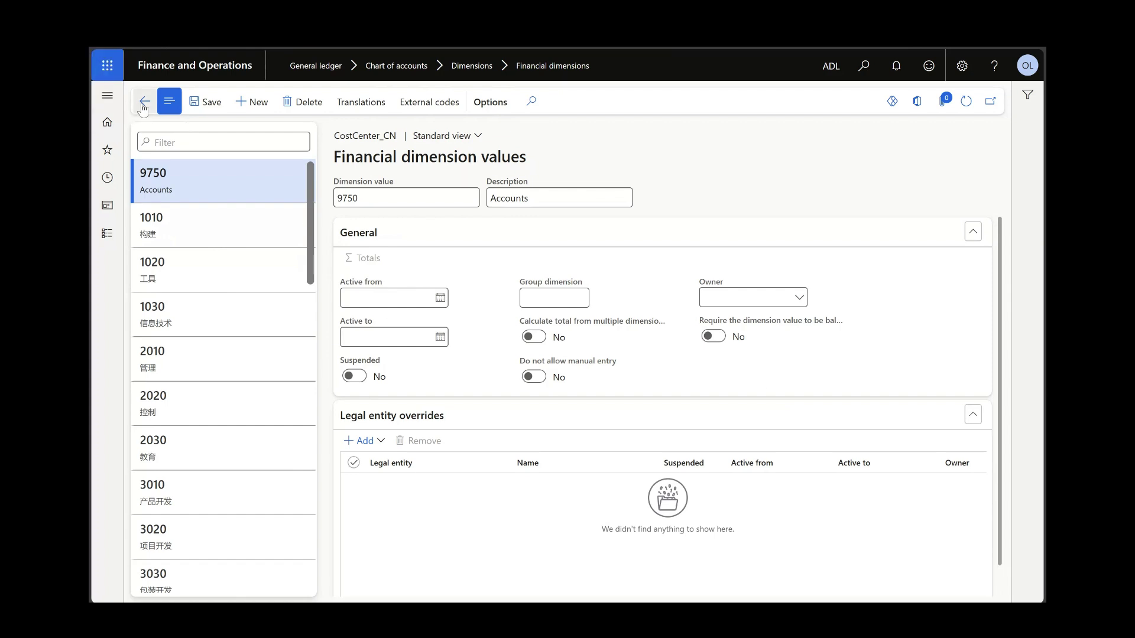
left_click(218, 106)
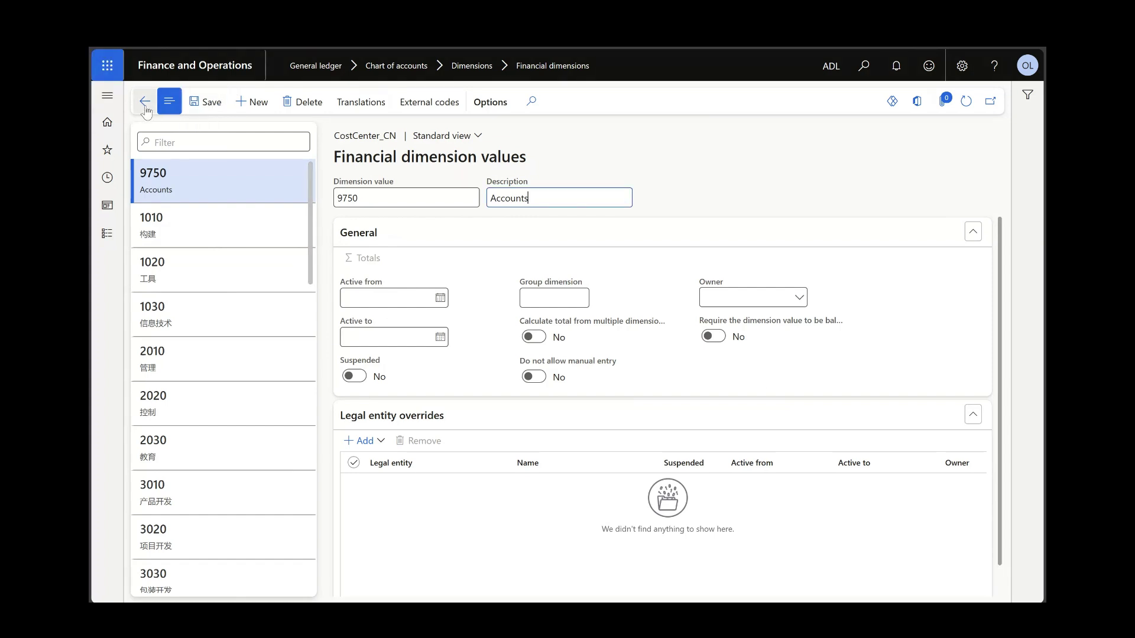
- Return to the list of financial dimensions and open the dimension values of BusinessUnit
left_click(145, 107)
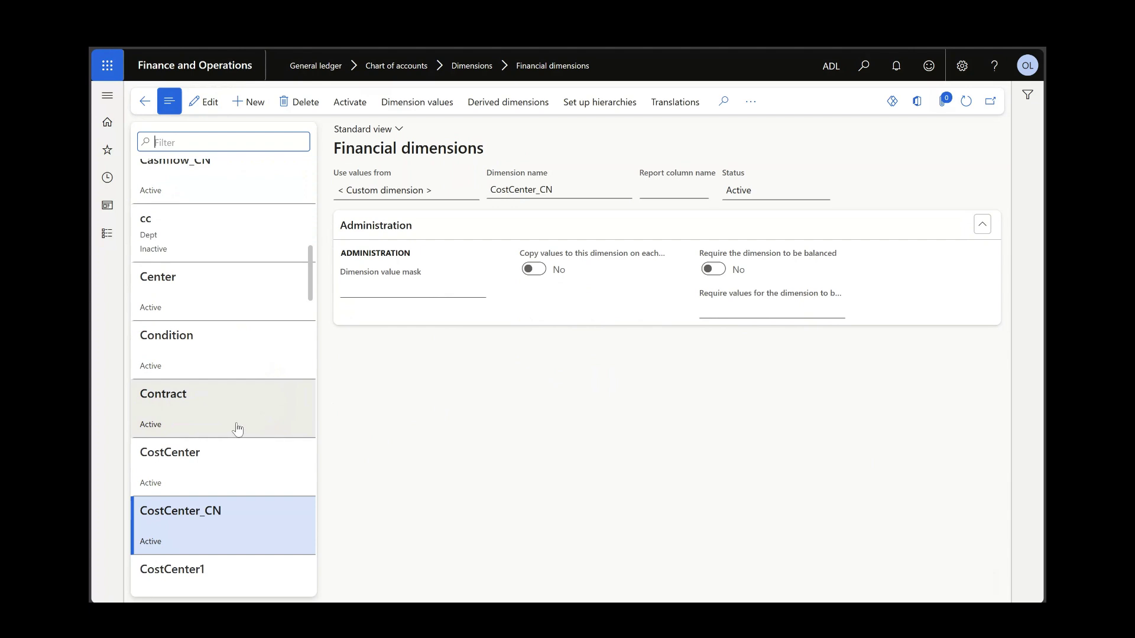
scroll(253, 374, "up", 10)
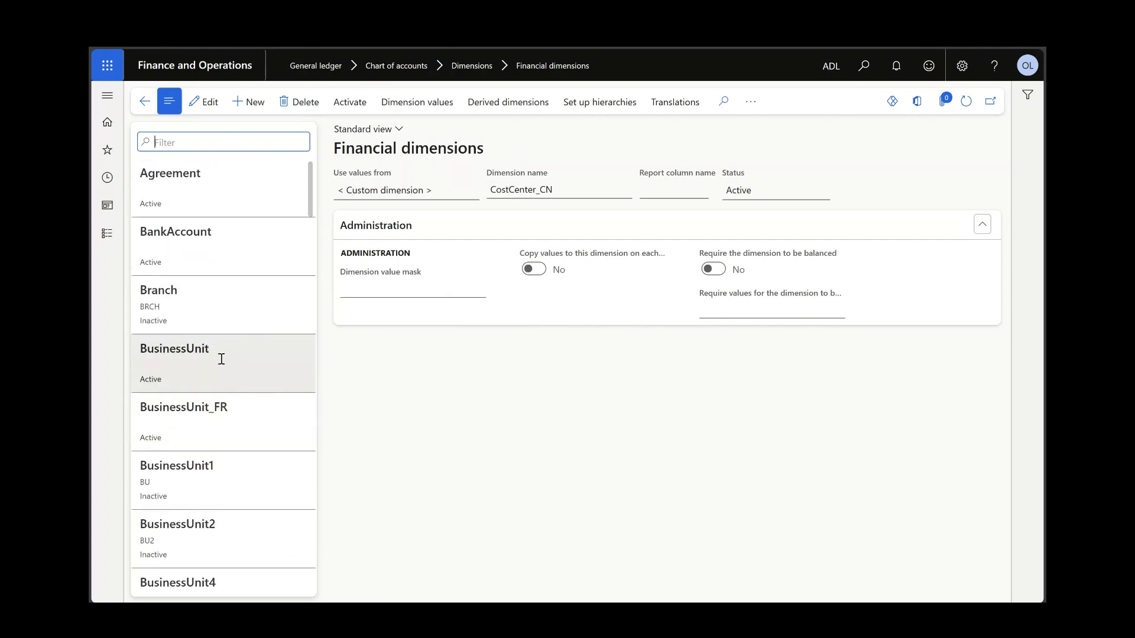
left_click(221, 360)
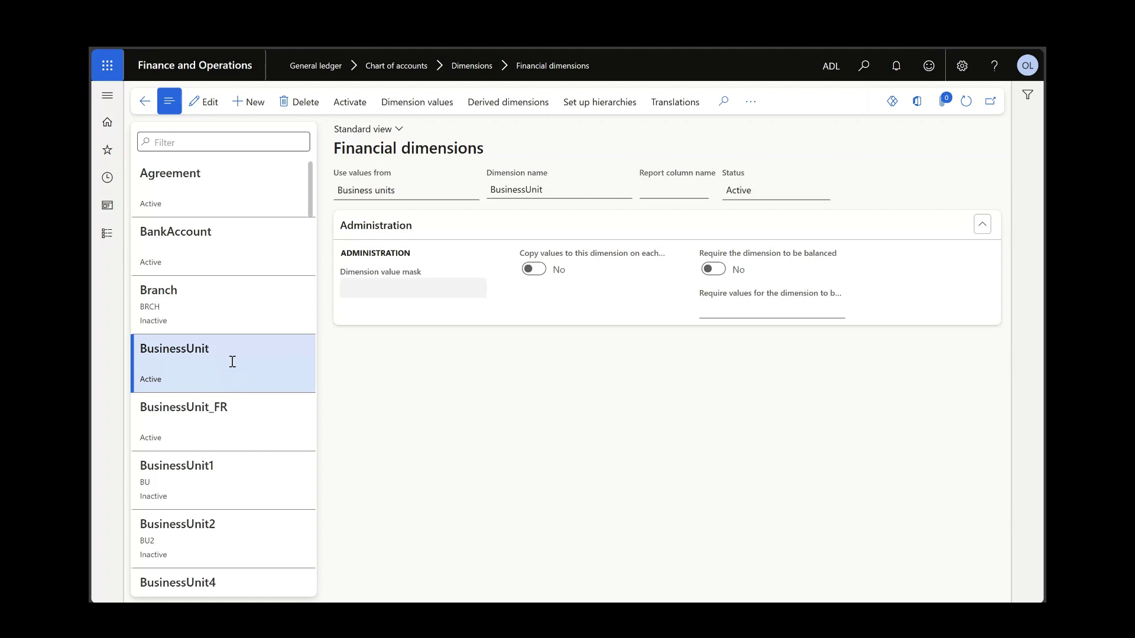
left_click(418, 107)
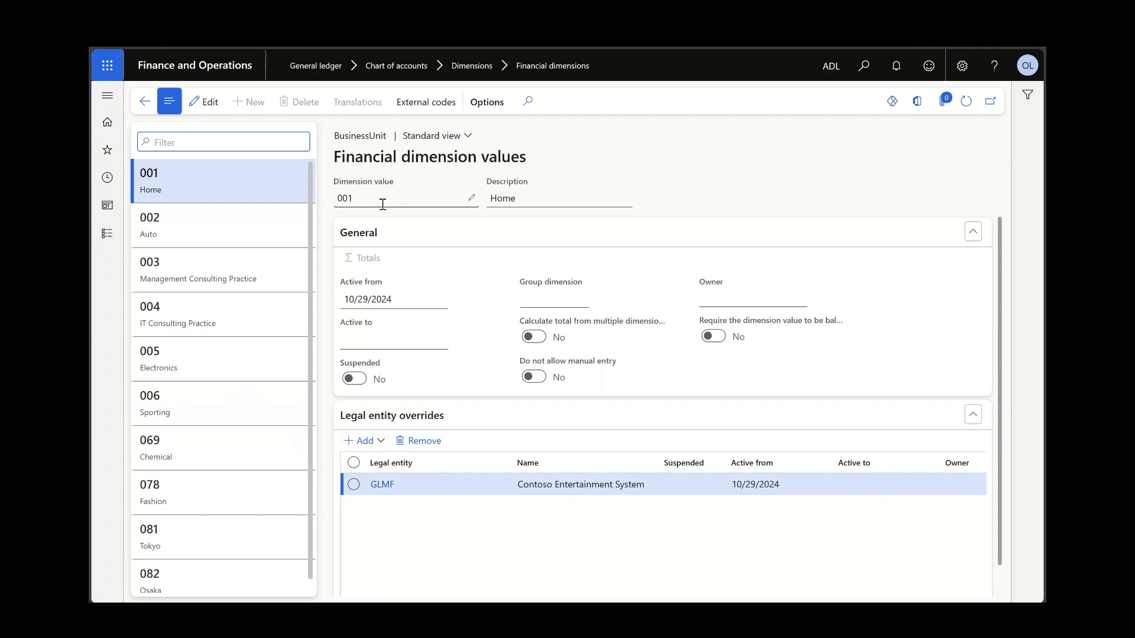
- Put dimension value 001 Home into edit mode and clear its Active from date
left_click(211, 103)
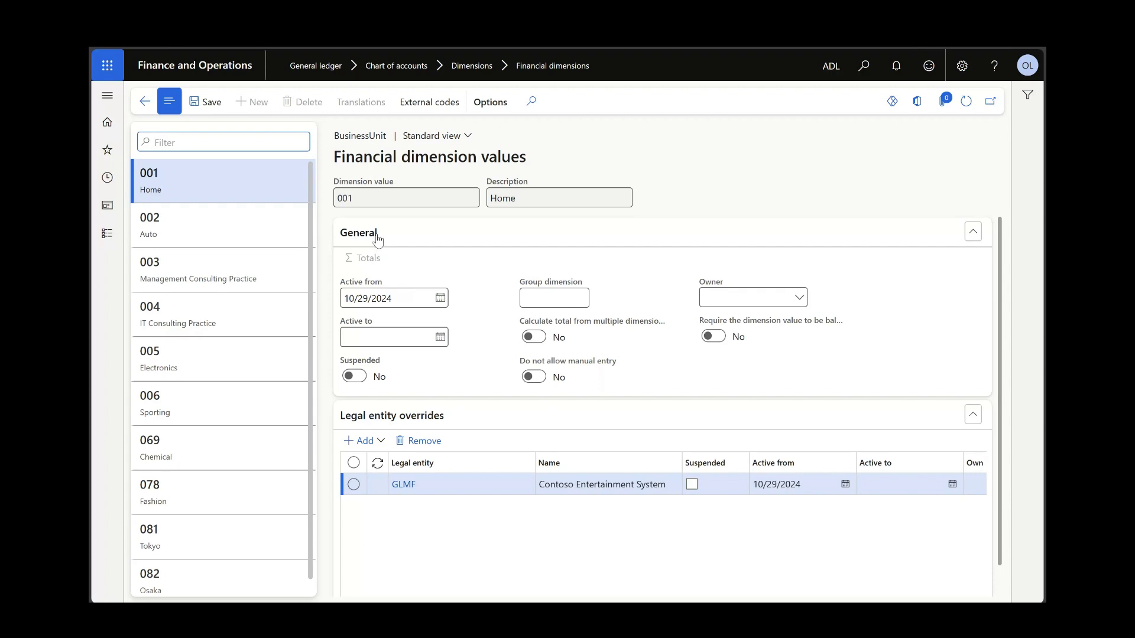
left_click(417, 301)
key("BackSpace")
key("BackSpace")
key("BackSpace")
key("BackSpace")
key("BackSpace")
key("BackSpace")
key("BackSpace")
key("BackSpace")
key("BackSpace")
key("BackSpace")
- Set Suspended to Yes for dimension value 001, then set it back to No
left_click(395, 341)
left_click(355, 377)
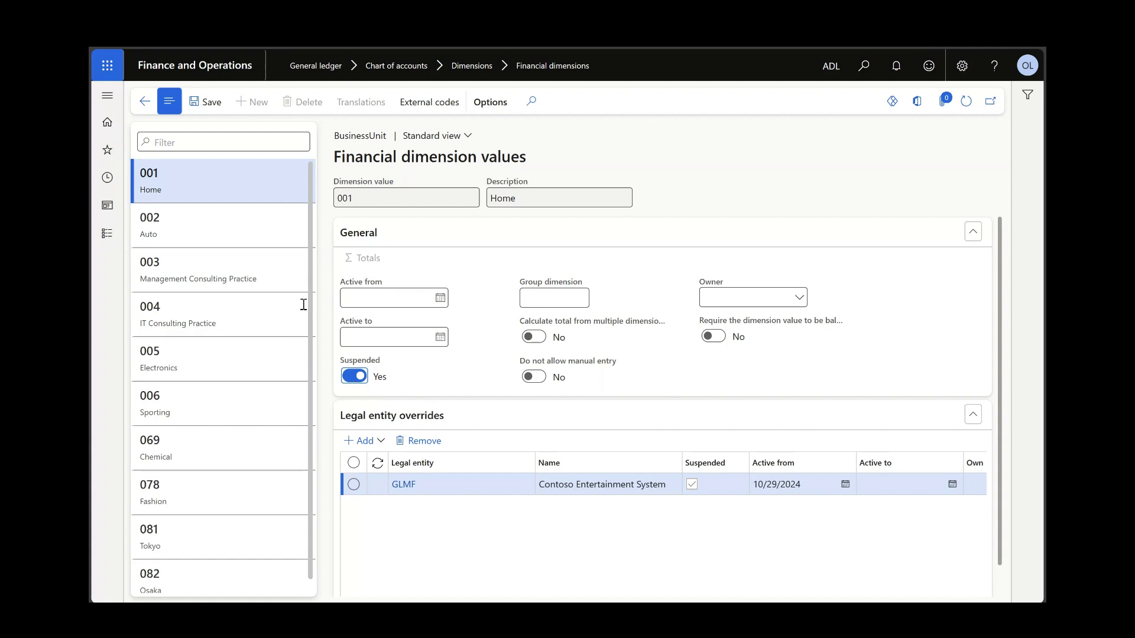
left_click(357, 378)
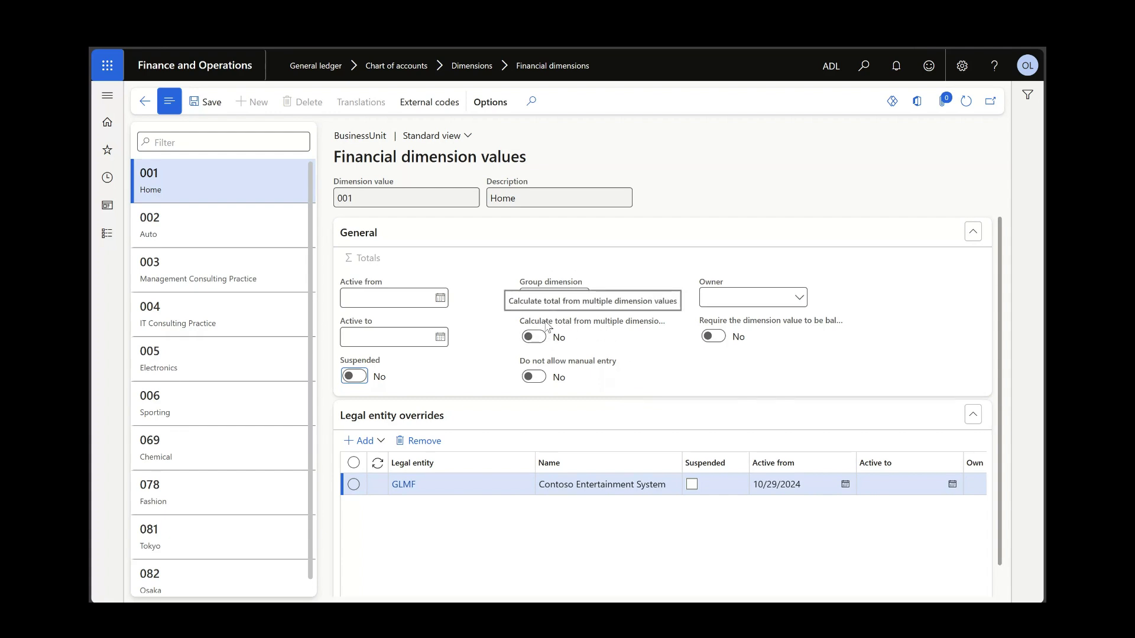
- Try to open the totals setup for value 001 with calculation from multiple dimension values enabled, and dismiss the warning
left_click(536, 342)
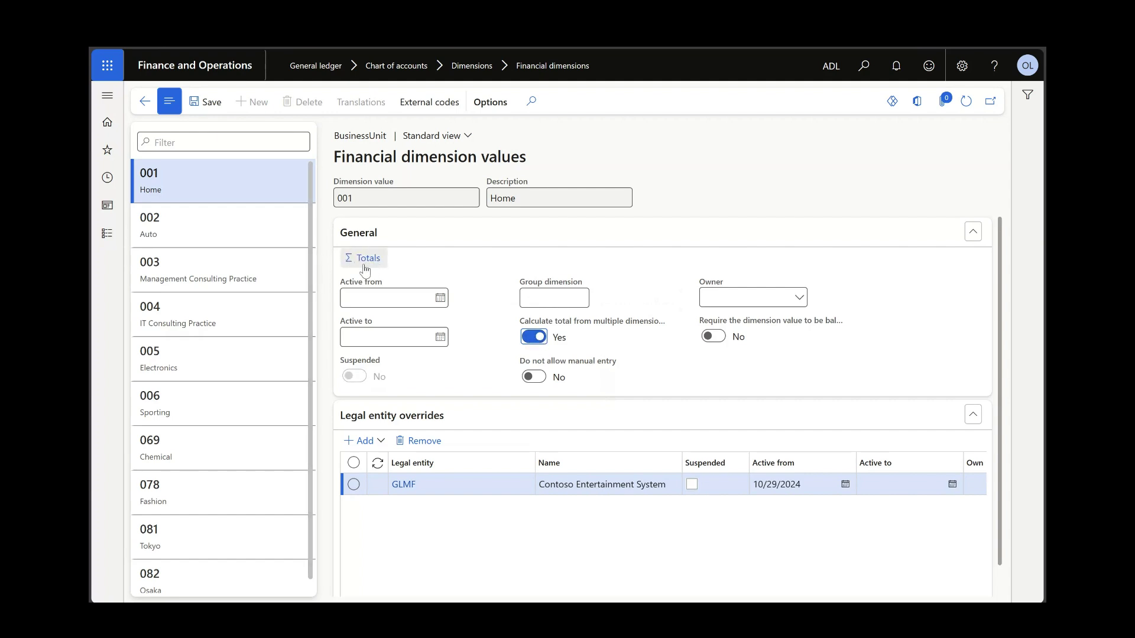
left_click(534, 338)
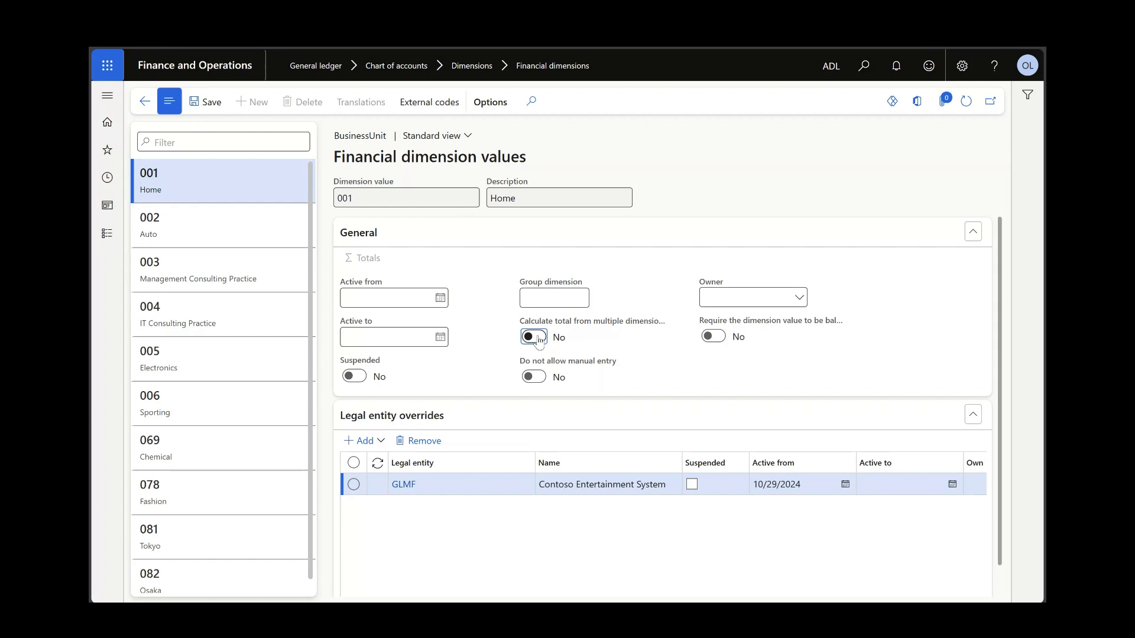
left_click(536, 340)
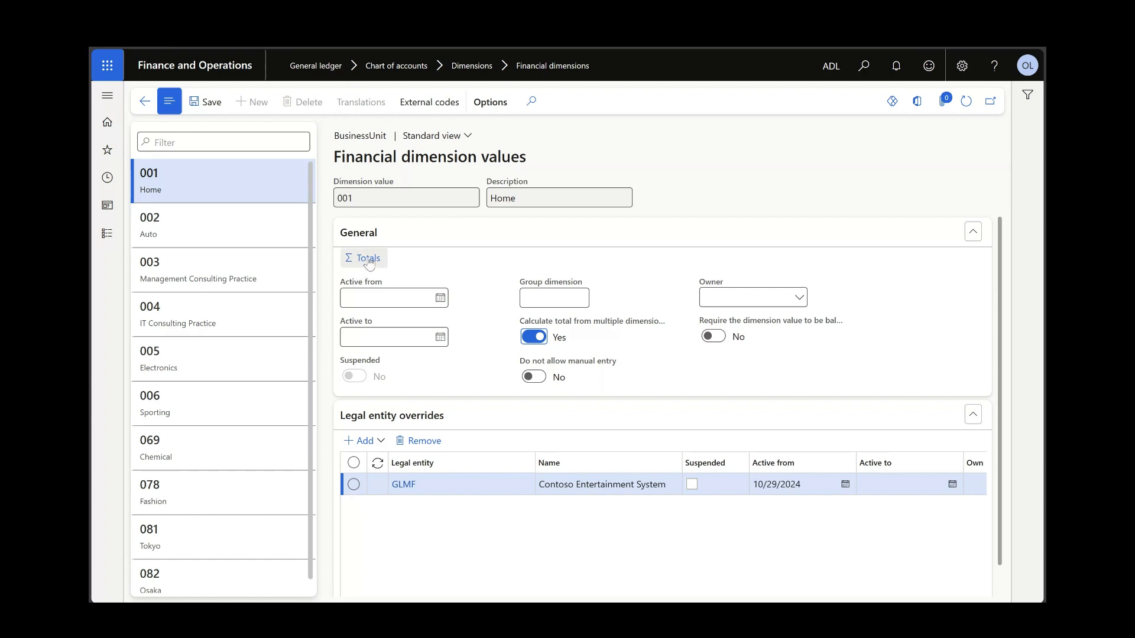
left_click(370, 266)
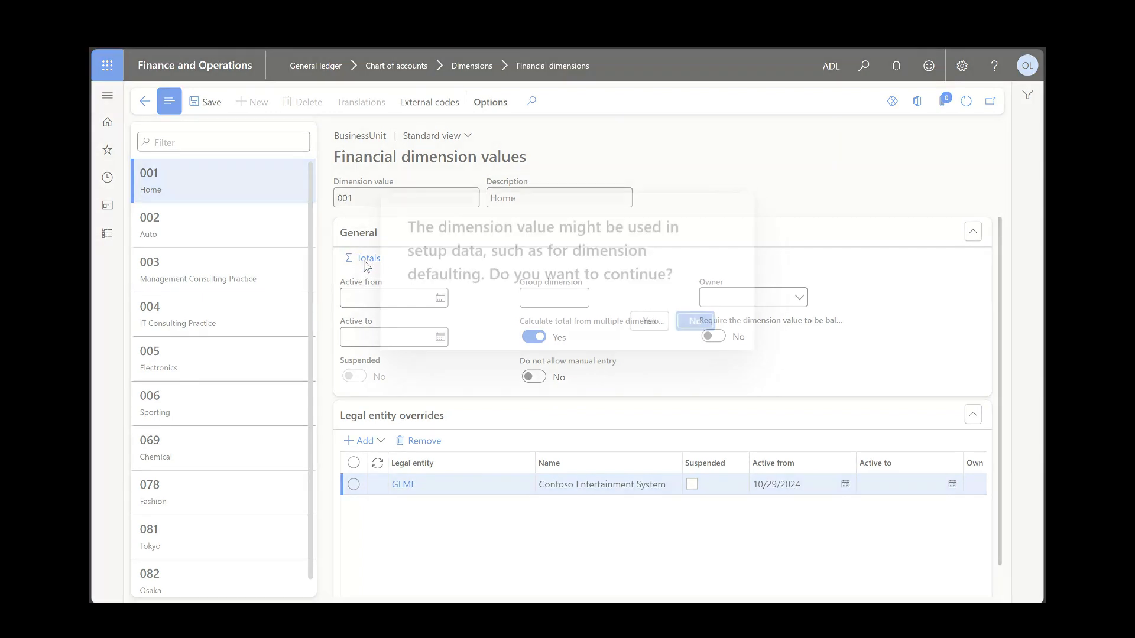
left_click(639, 326)
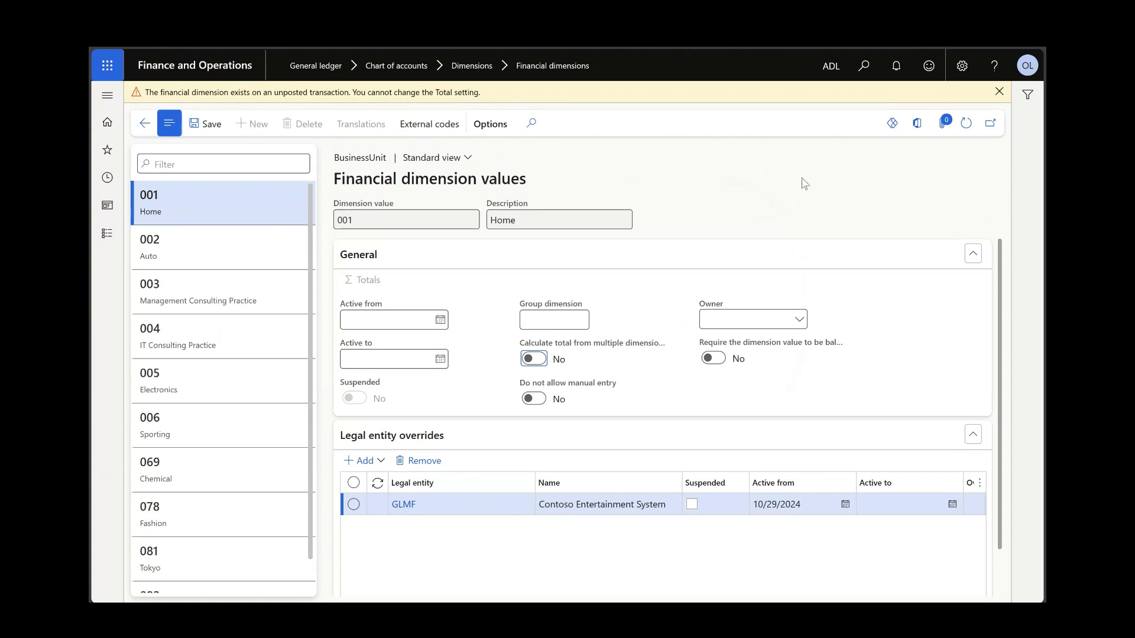
left_click(999, 91)
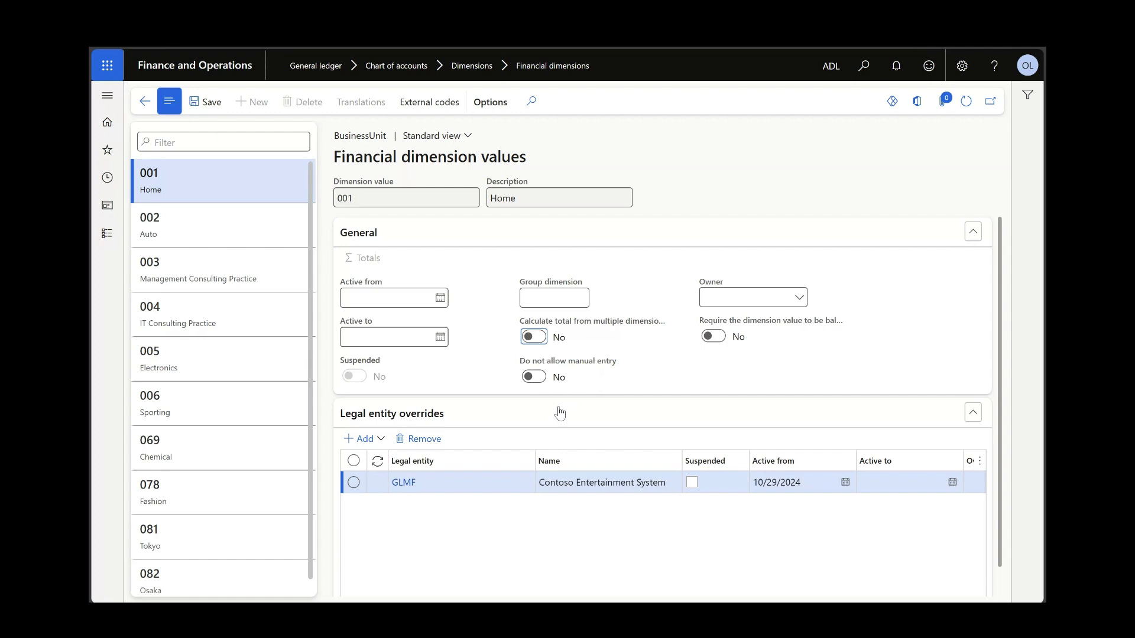
- Switch Do not allow manual entry on and off for value 001, and view the available owners without choosing one
left_click(538, 378)
left_click(533, 377)
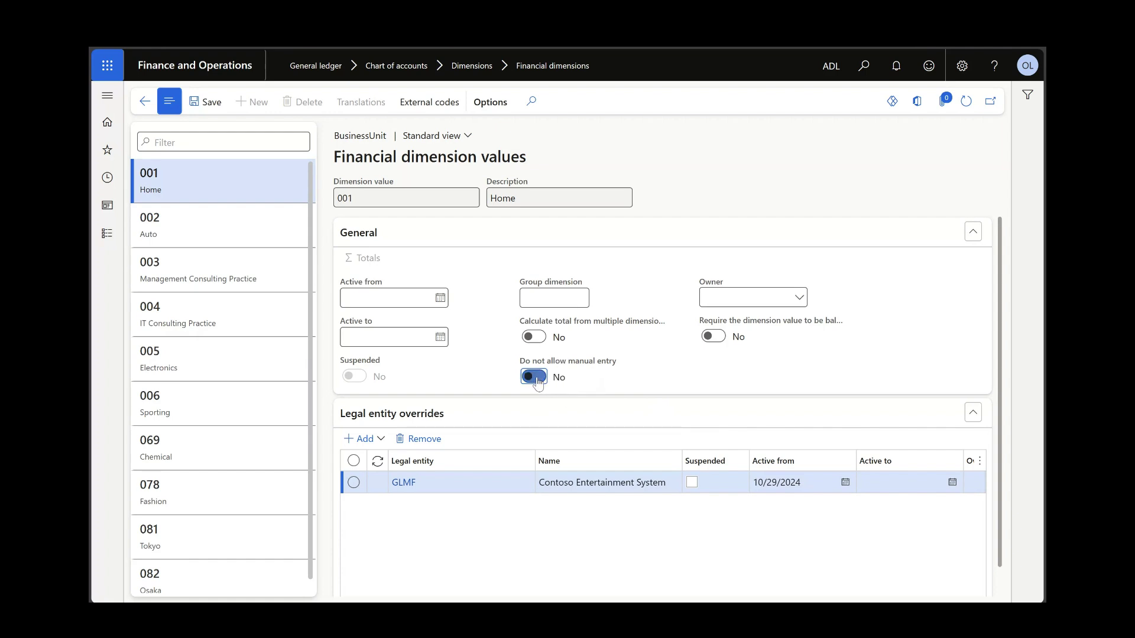
left_click(797, 305)
left_click(799, 297)
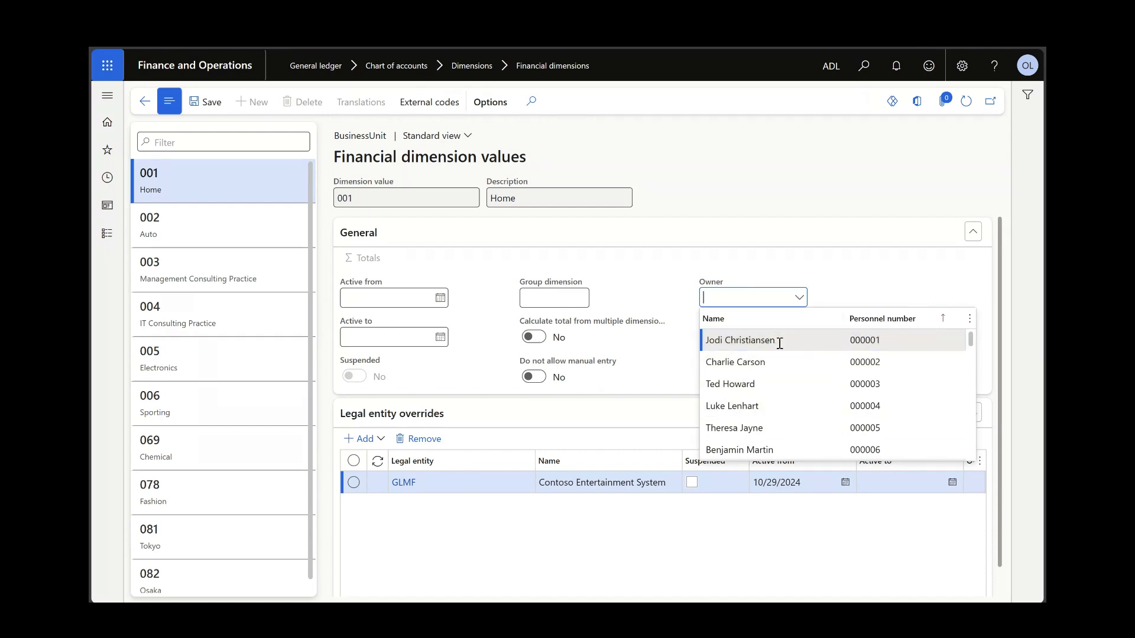
left_click(863, 286)
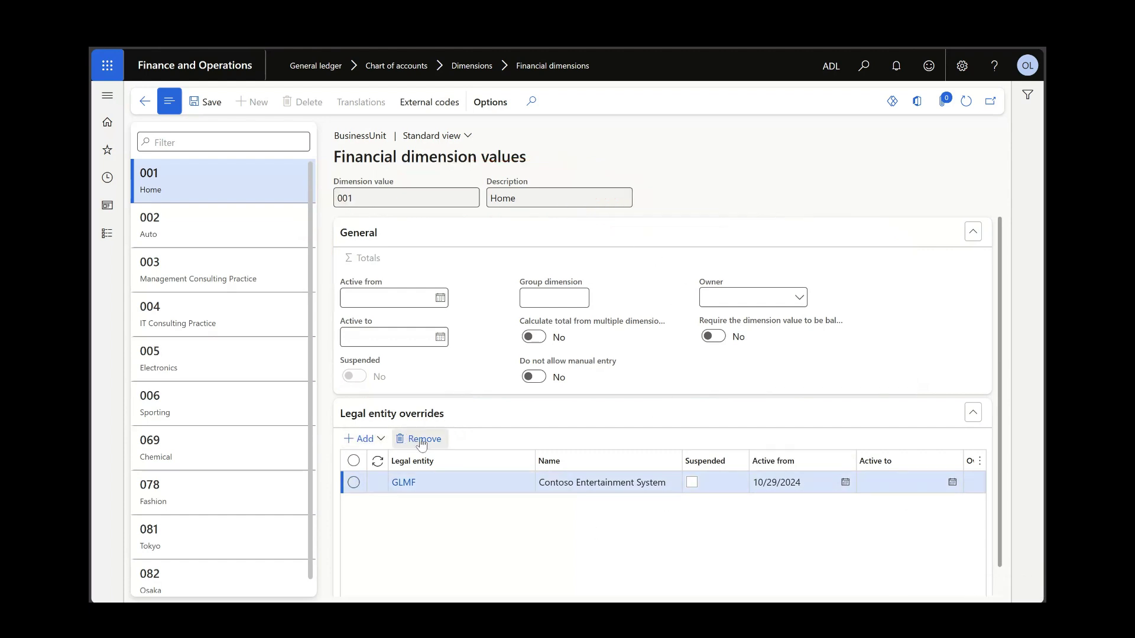
- Add a legal entity override for BRMF to dimension value 001 and mark that override as suspended
left_click(381, 445)
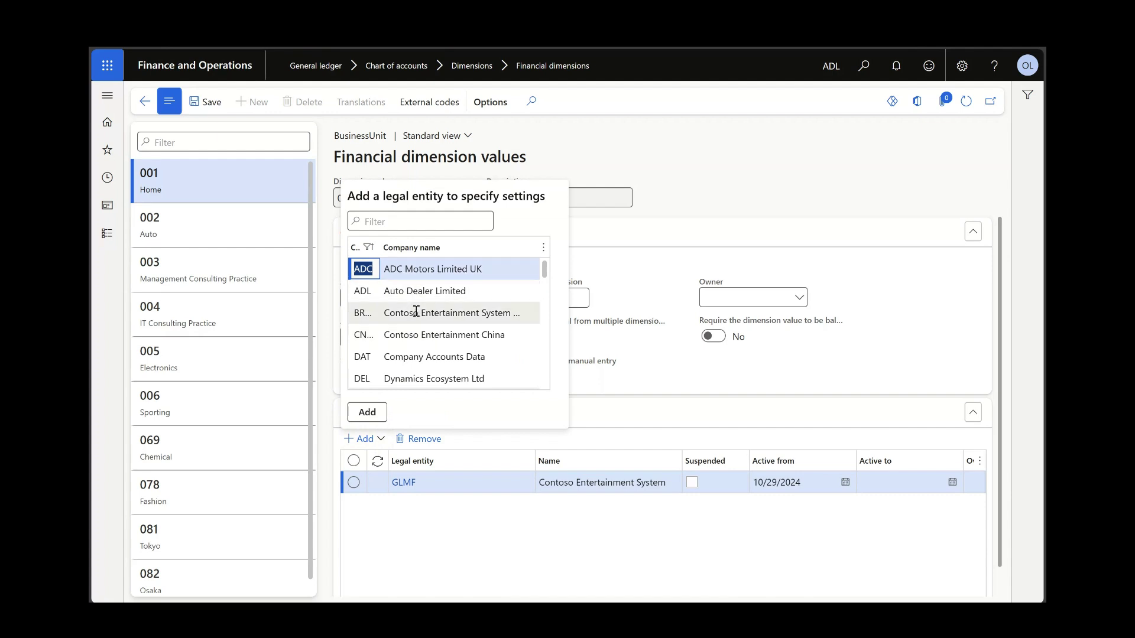
left_click(416, 313)
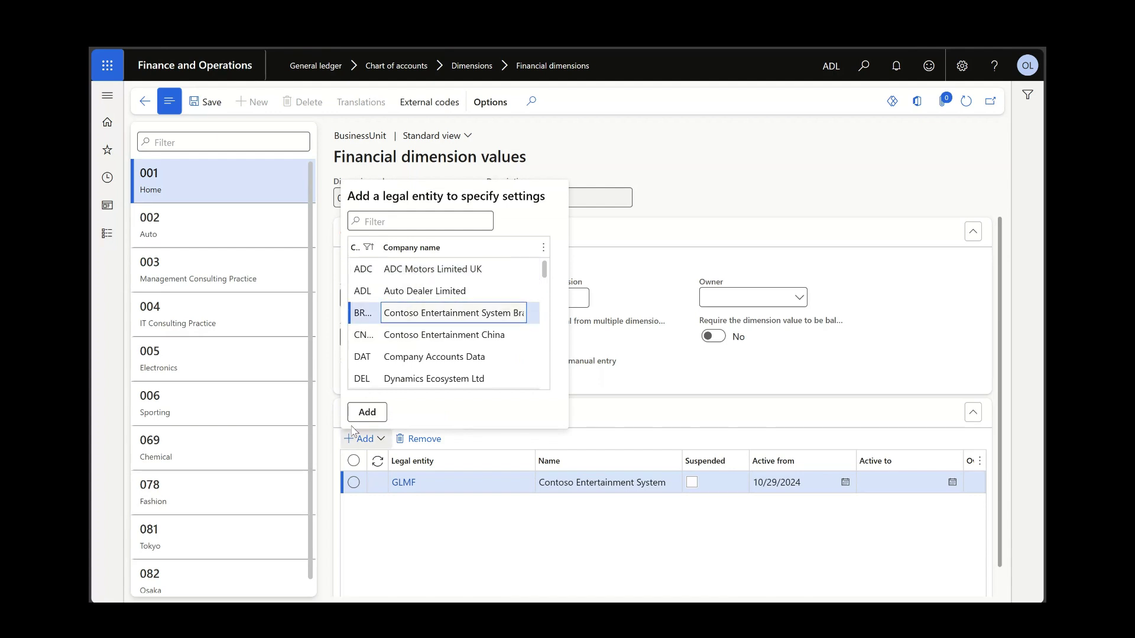
left_click(367, 412)
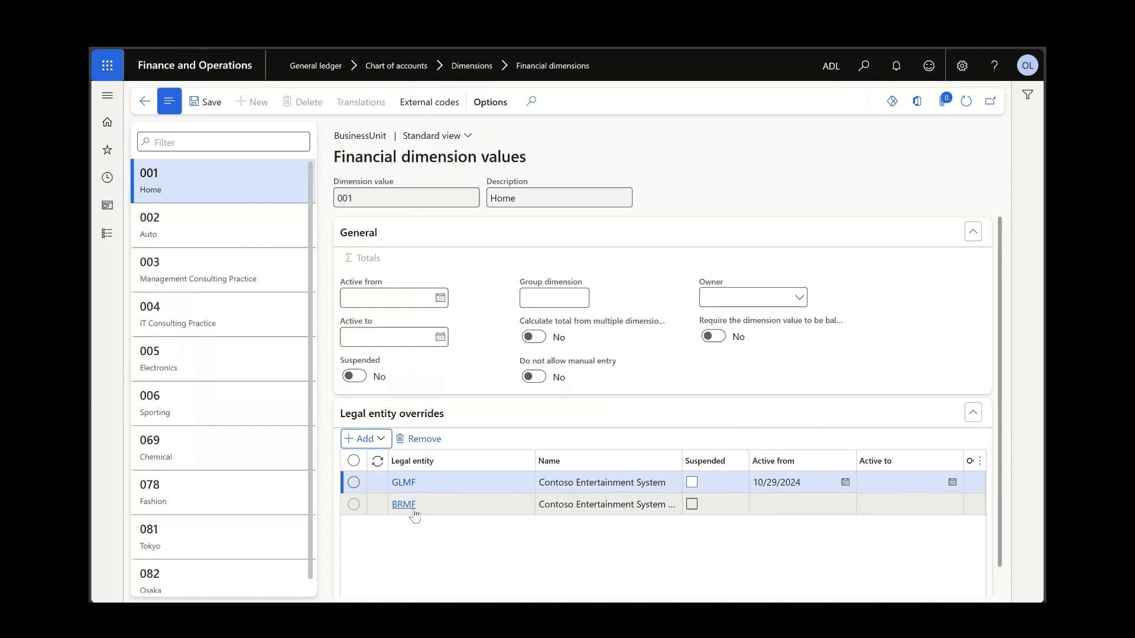
right_click(691, 505)
left_click(692, 505)
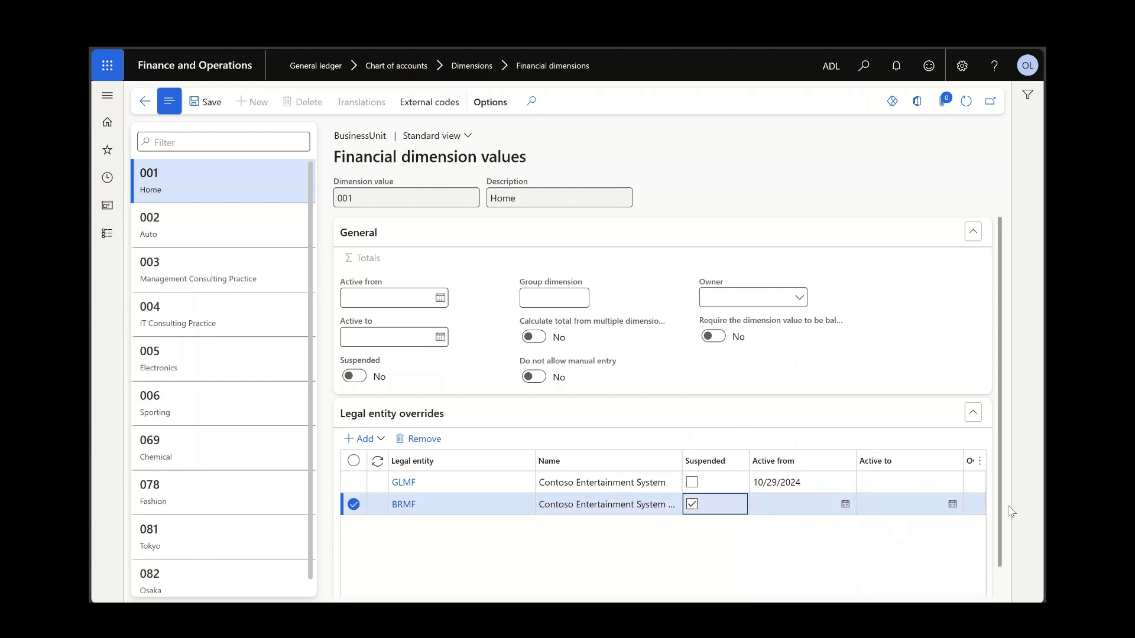
- View the owner options of the BRMF legal entity override without choosing one
scroll(1012, 532, "down", 1)
left_click_drag(869, 578, 953, 580)
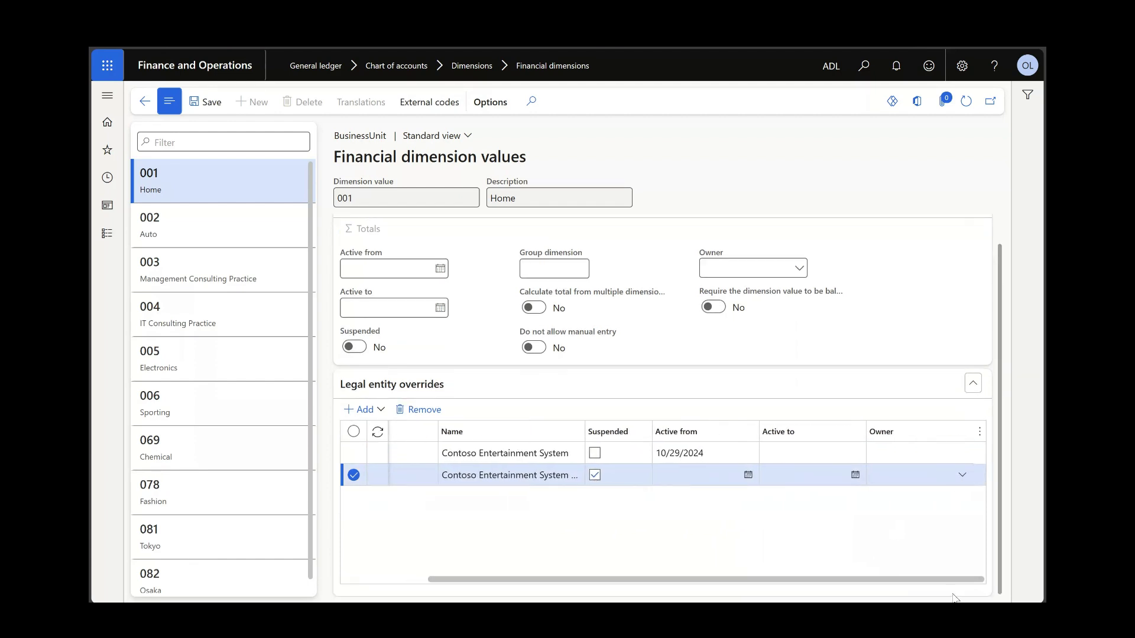
left_click(962, 474)
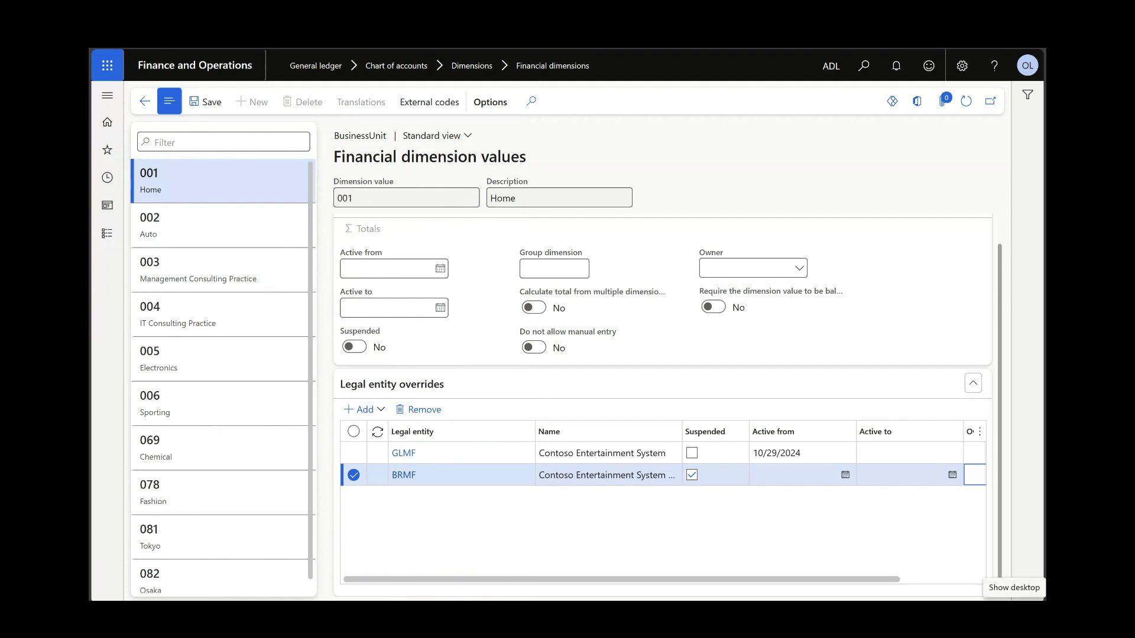
mouse_move(836, 224)
left_mouse_down()
mouse_move(857, 355)
mouse_move(808, 359)
left_mouse_up()
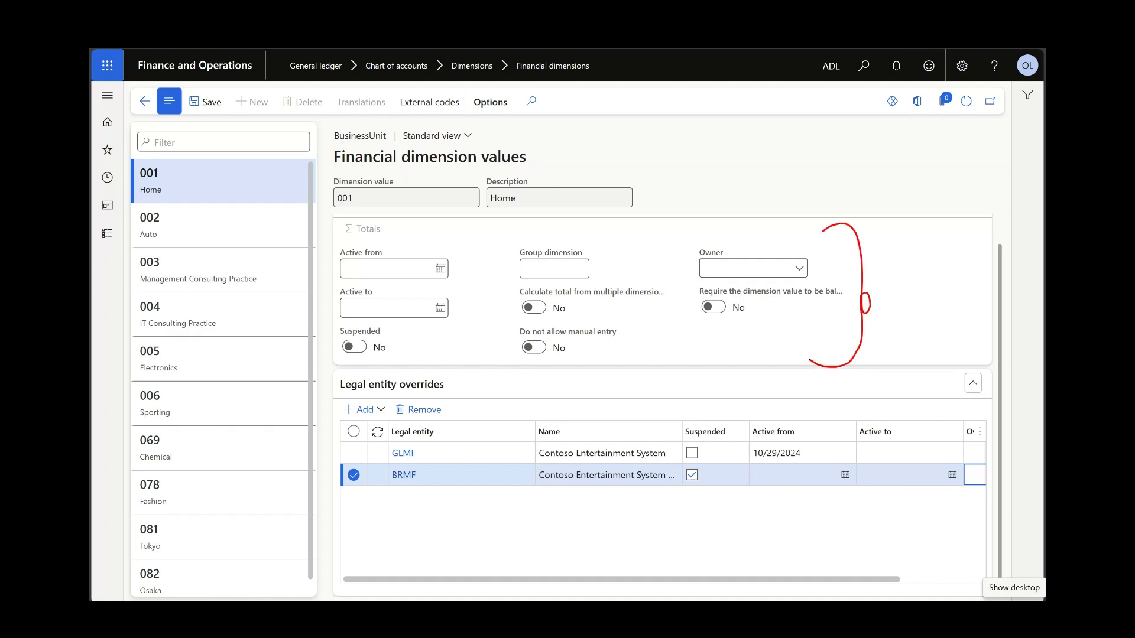
left_click_drag(464, 477, 575, 376)
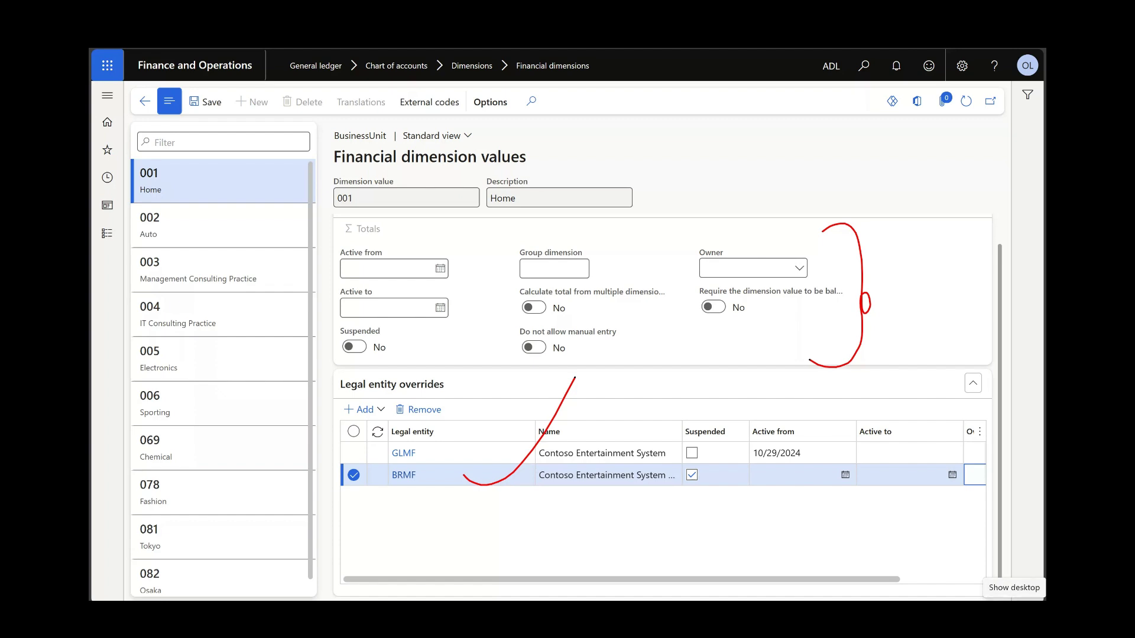
key("Escape")
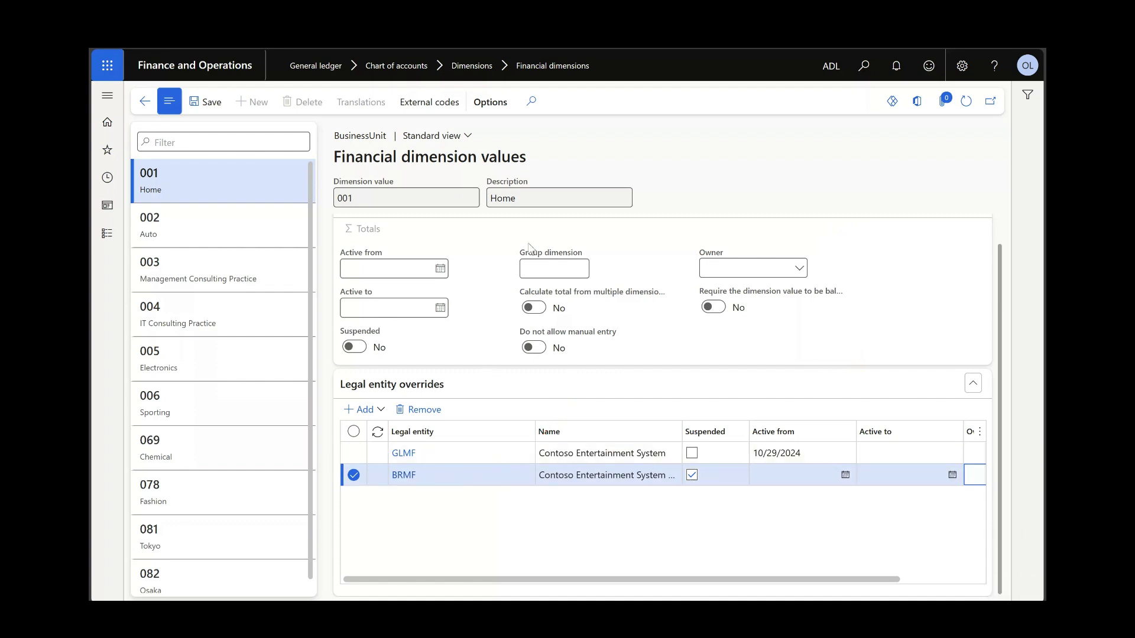
- Set Do not allow manual entry to Yes for dimension value 001 and save the record
left_click(535, 348)
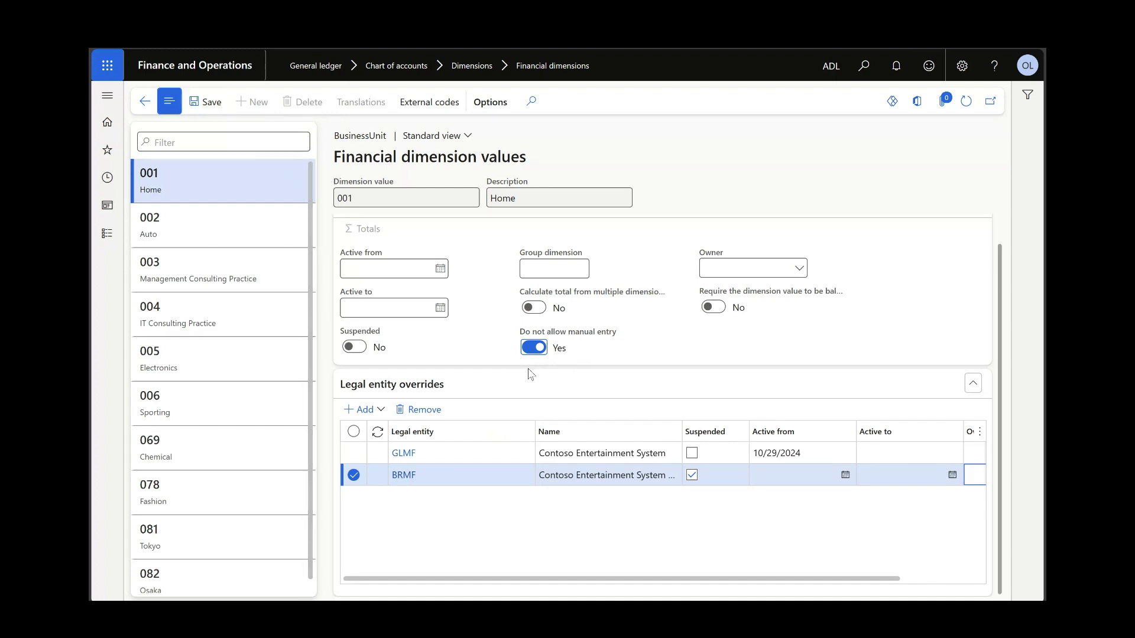
left_click(206, 104)
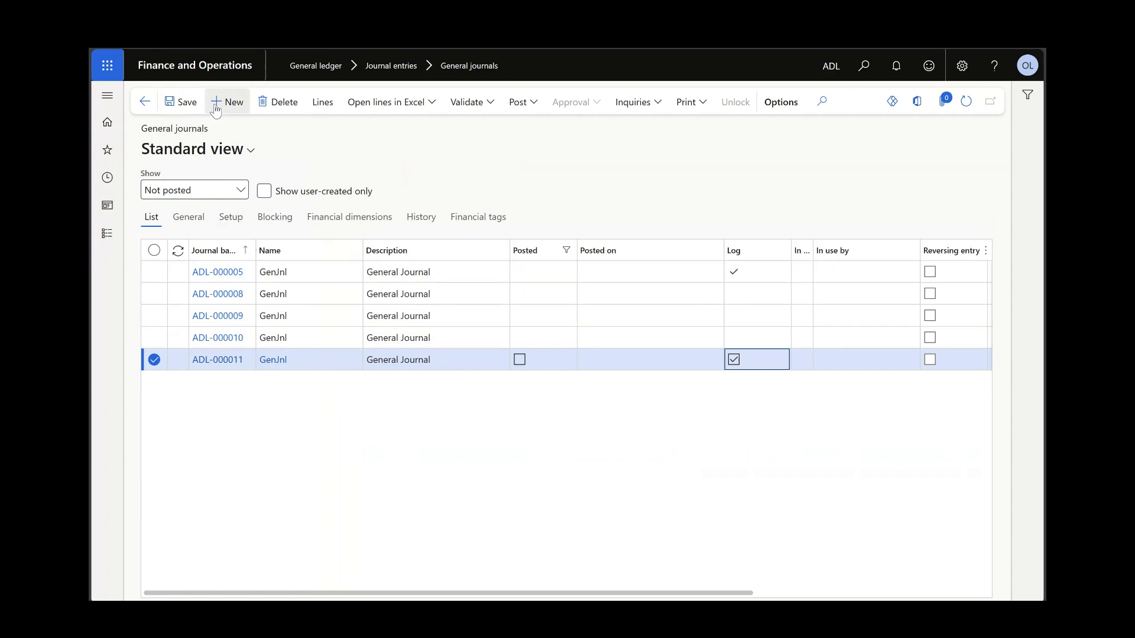
- Create a new general journal with the name GenJnl and open its lines
left_click(233, 100)
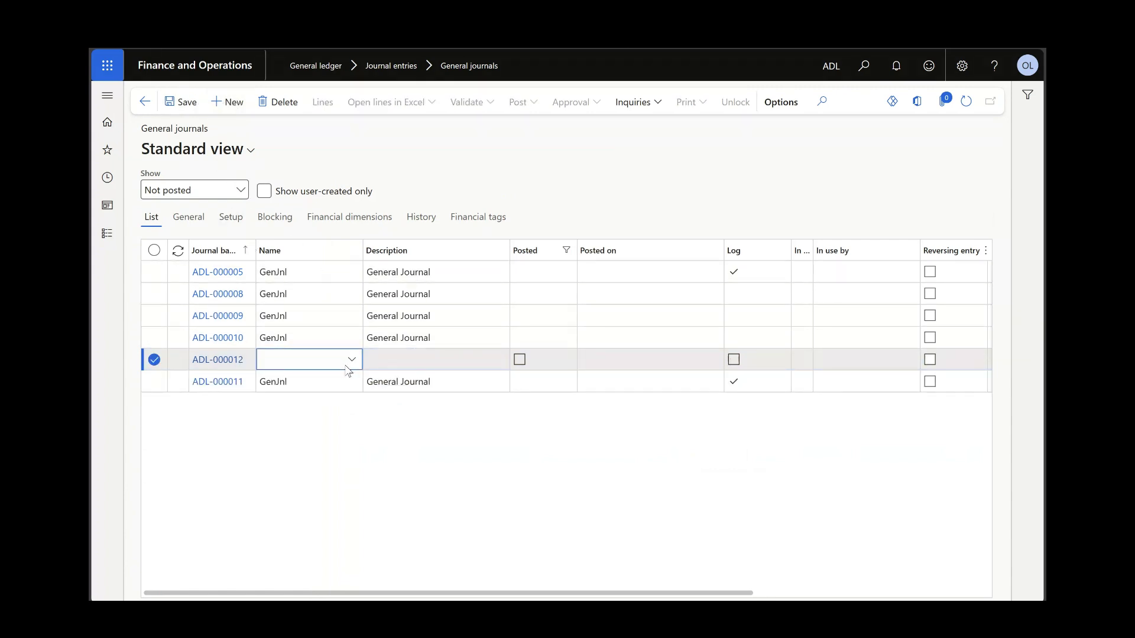
left_click(350, 363)
left_click(380, 410)
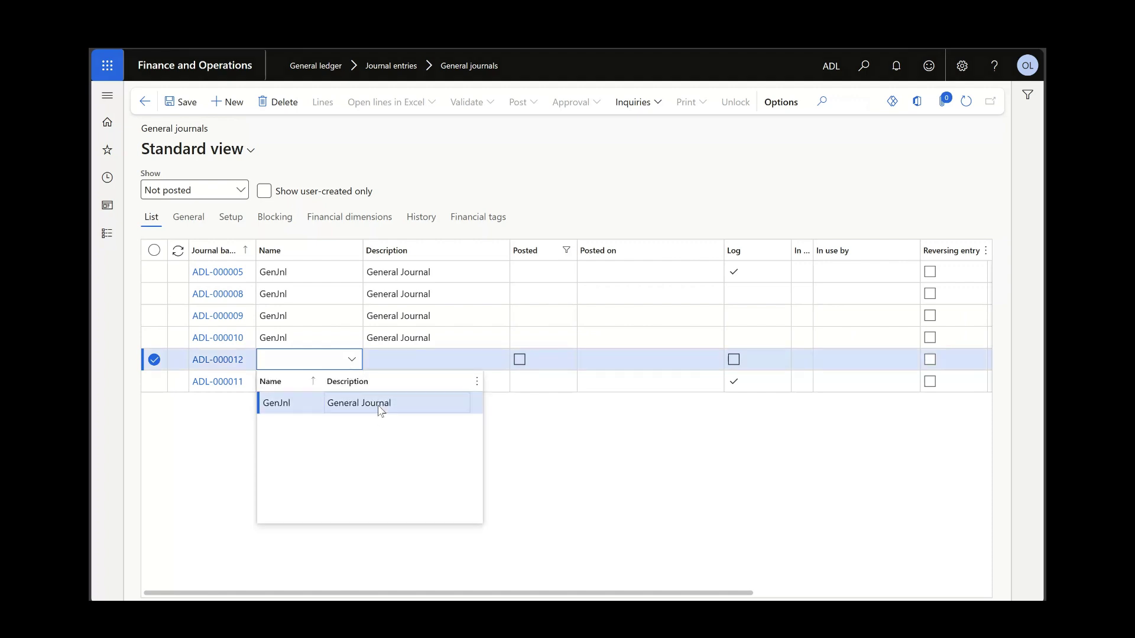
left_click(379, 405)
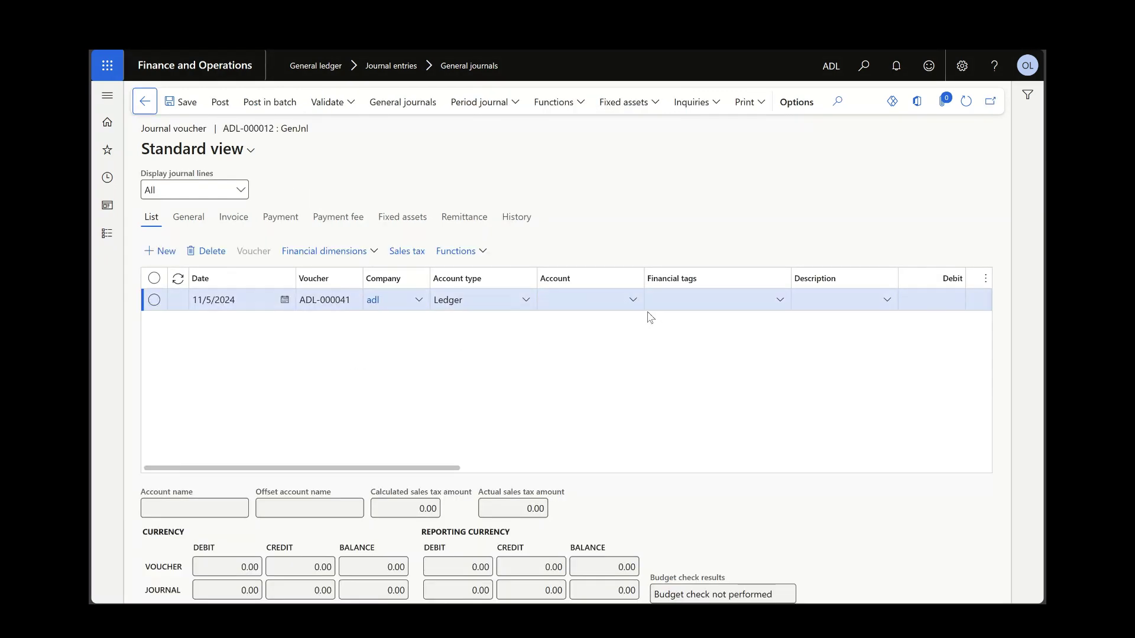
- Fill in the journal line's ledger account with main account 110110, cost center 007, business unit 001 and condition 100
left_click(633, 301)
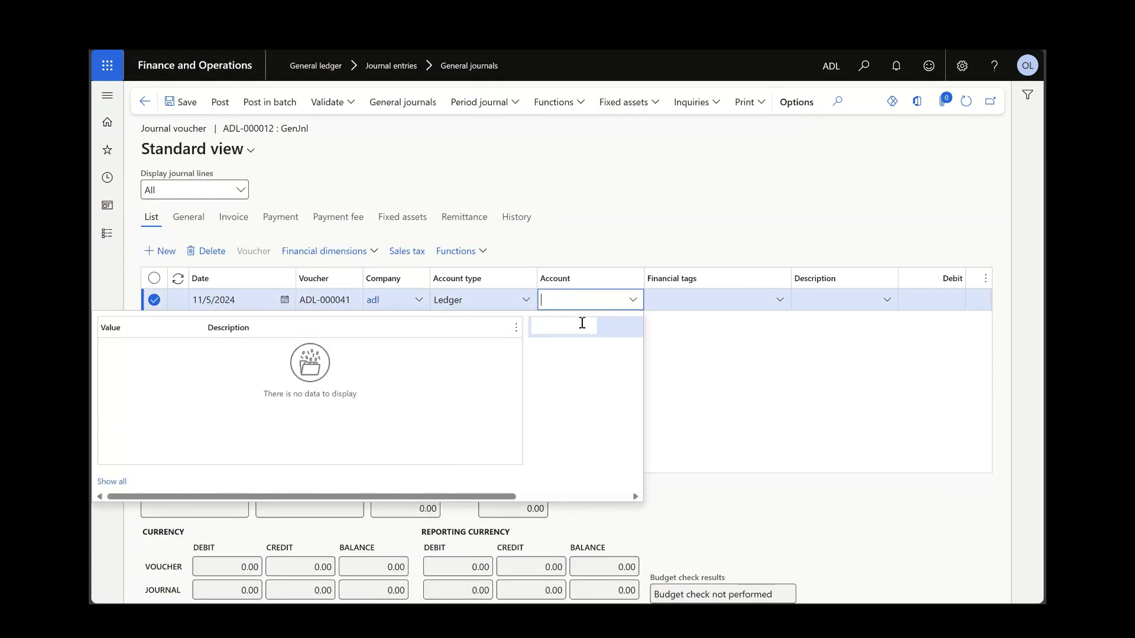
left_click(569, 344)
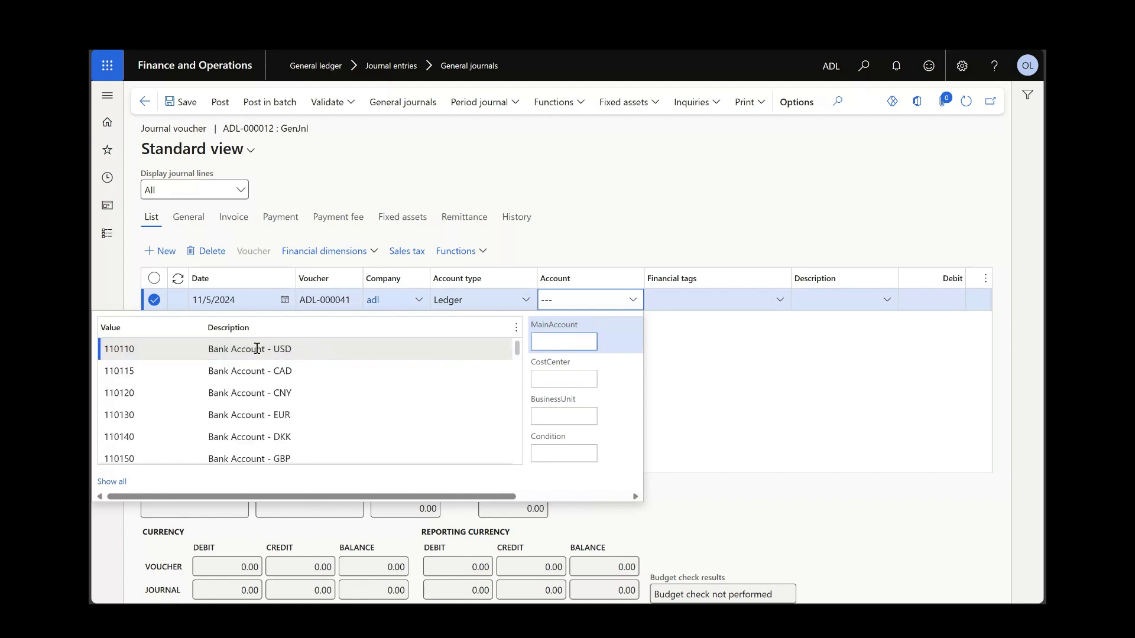
left_click(259, 355)
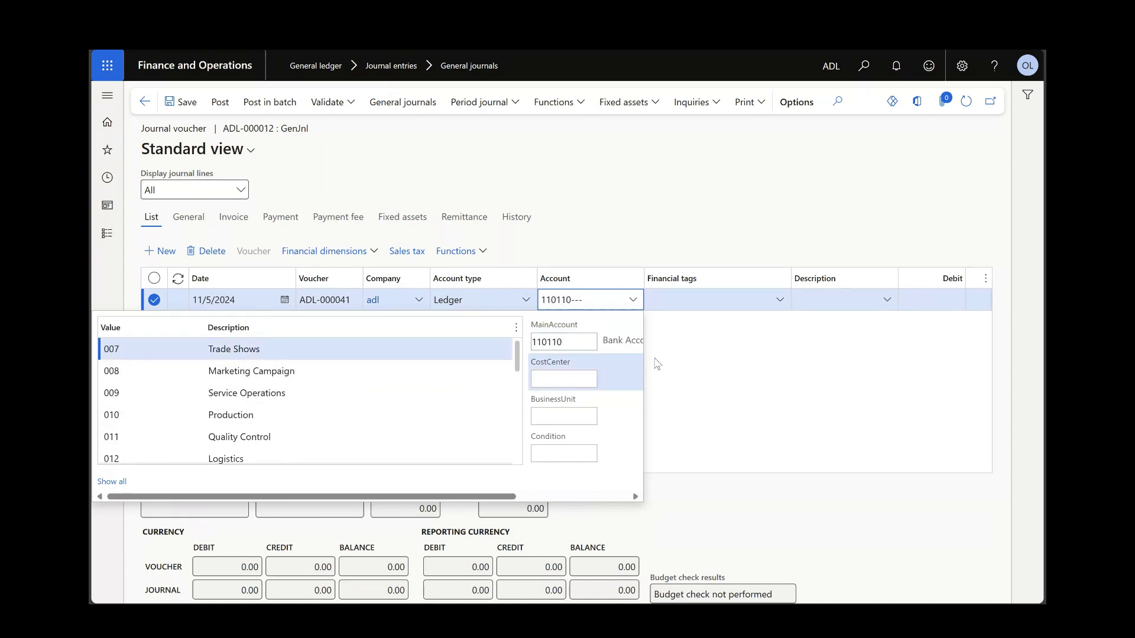
left_click(243, 353)
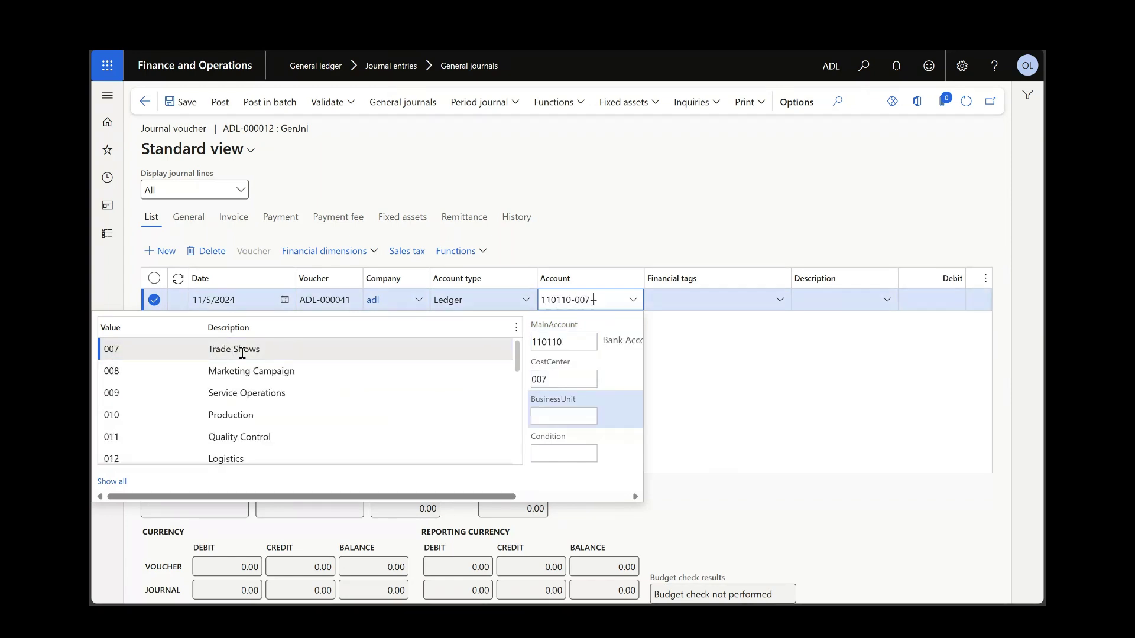
left_click(580, 416)
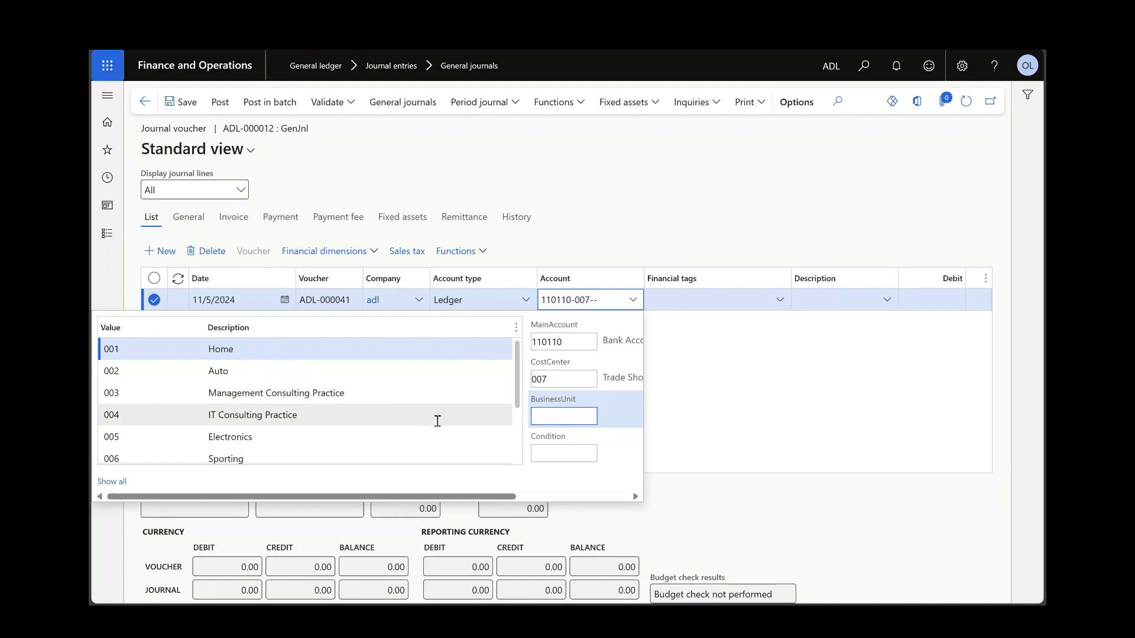
left_click(237, 351)
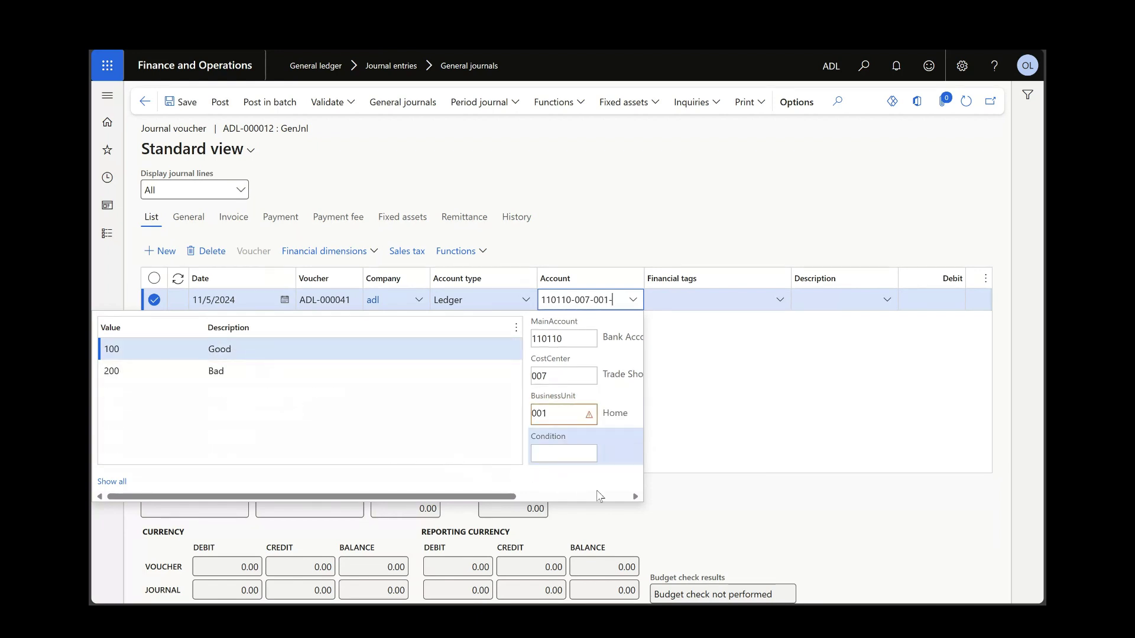
left_click(590, 420)
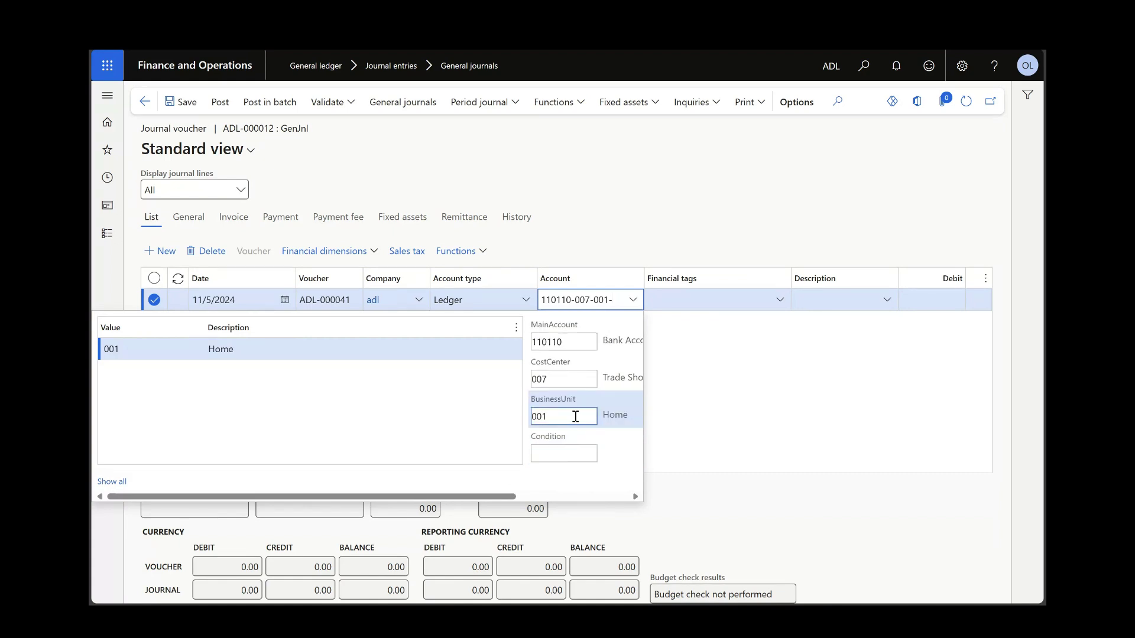
left_click(566, 456)
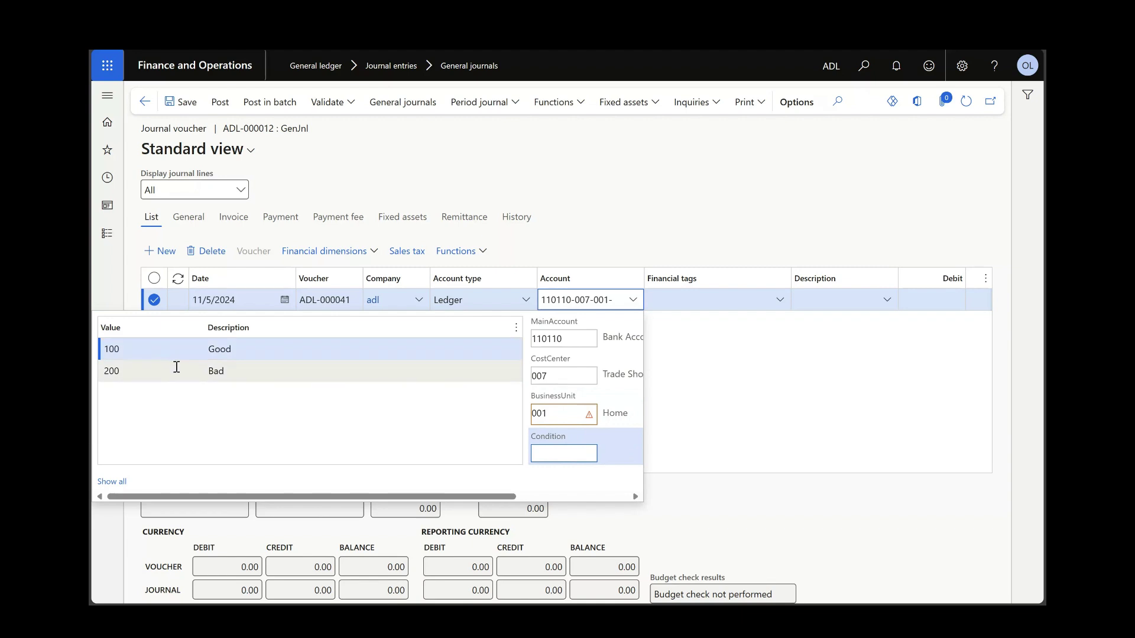
left_click(227, 350)
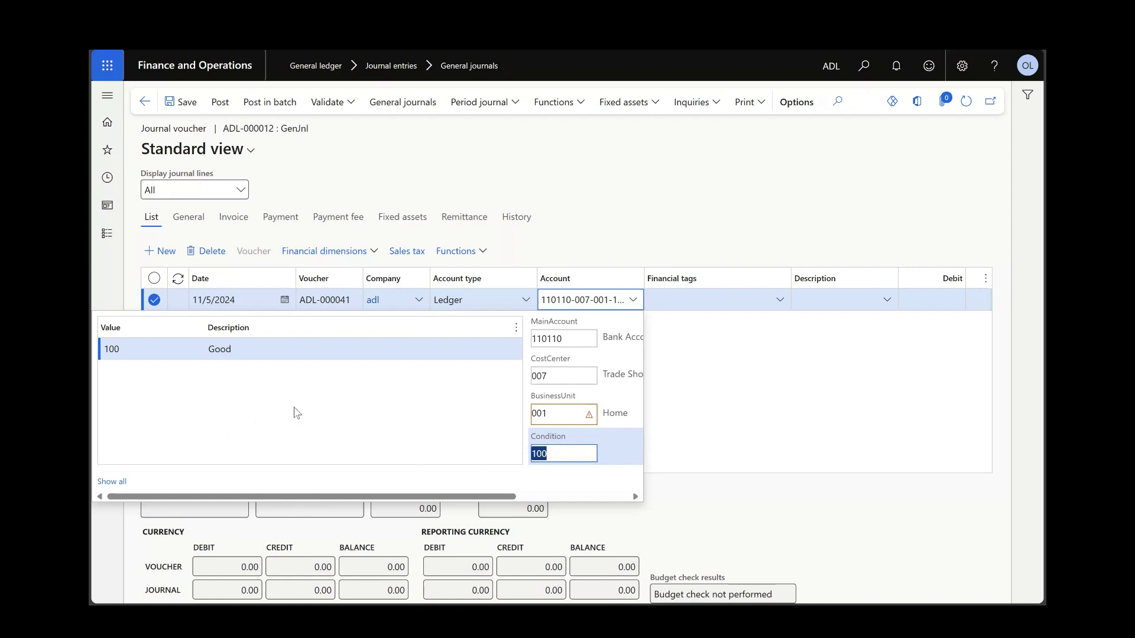
left_click(819, 422)
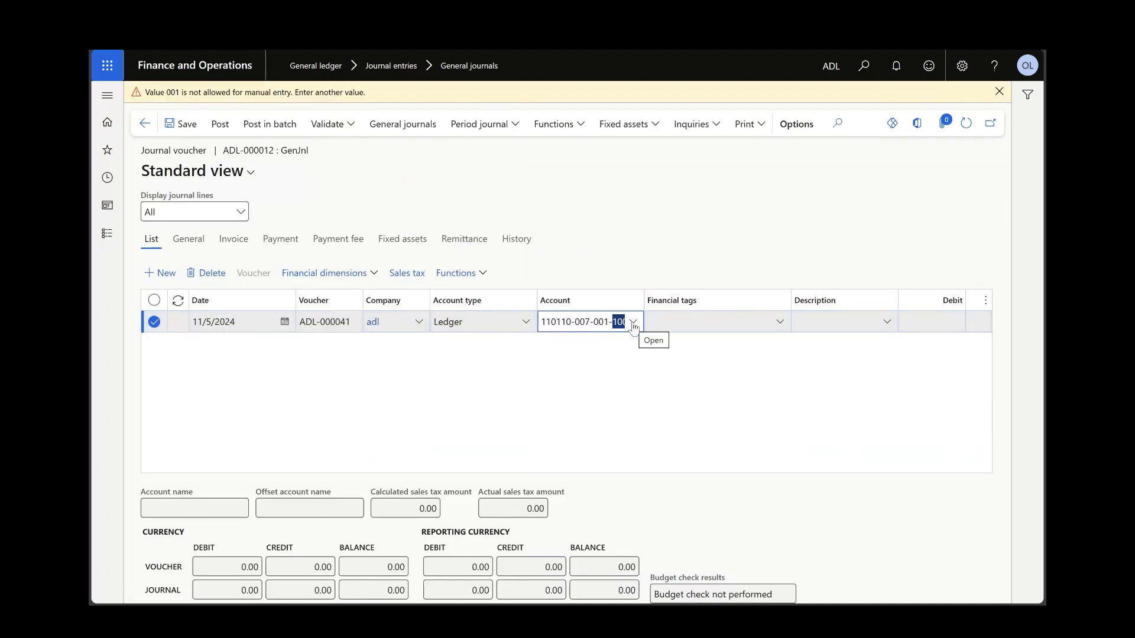
- Clear the business unit from the journal line's ledger account, keeping the other segments
left_click(633, 323)
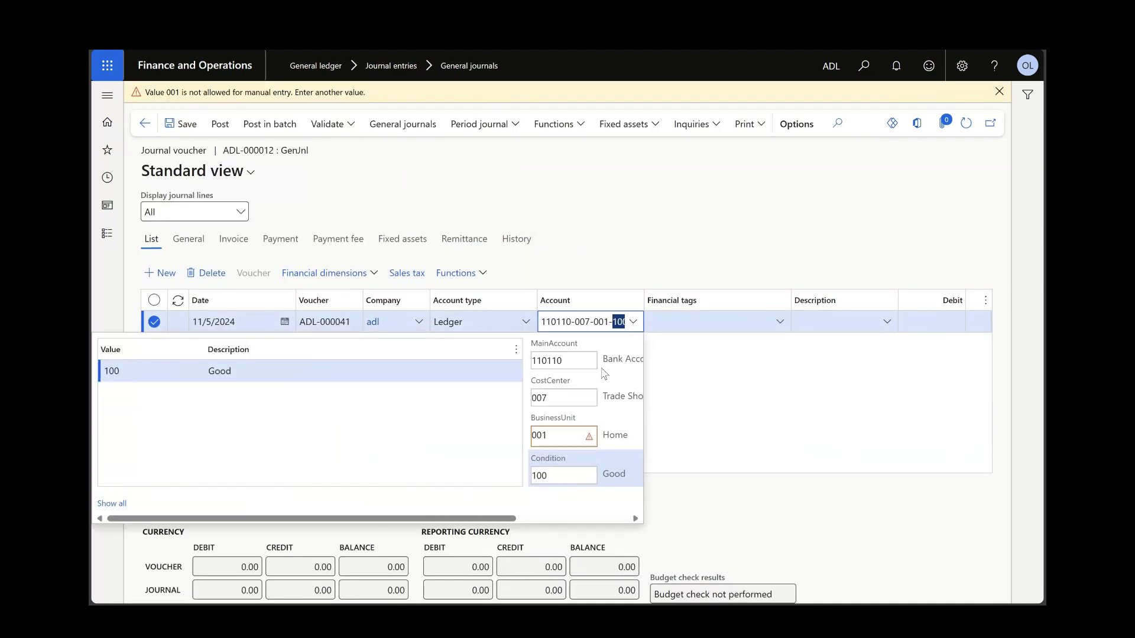
left_click(581, 435)
key("BackSpace")
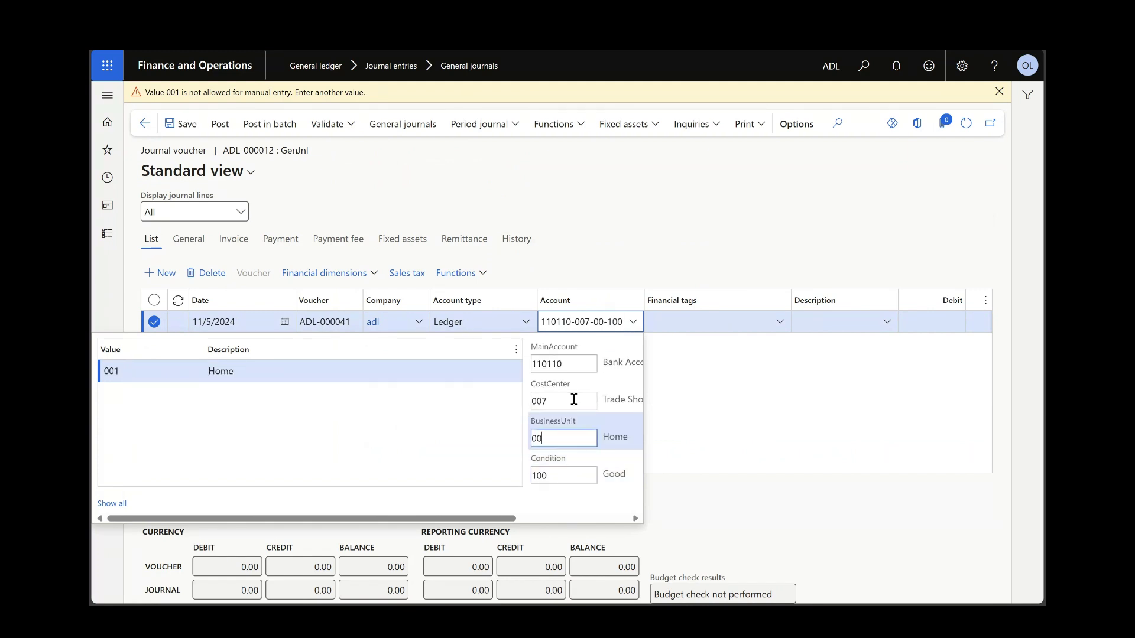
key("BackSpace")
key("BackSpace")
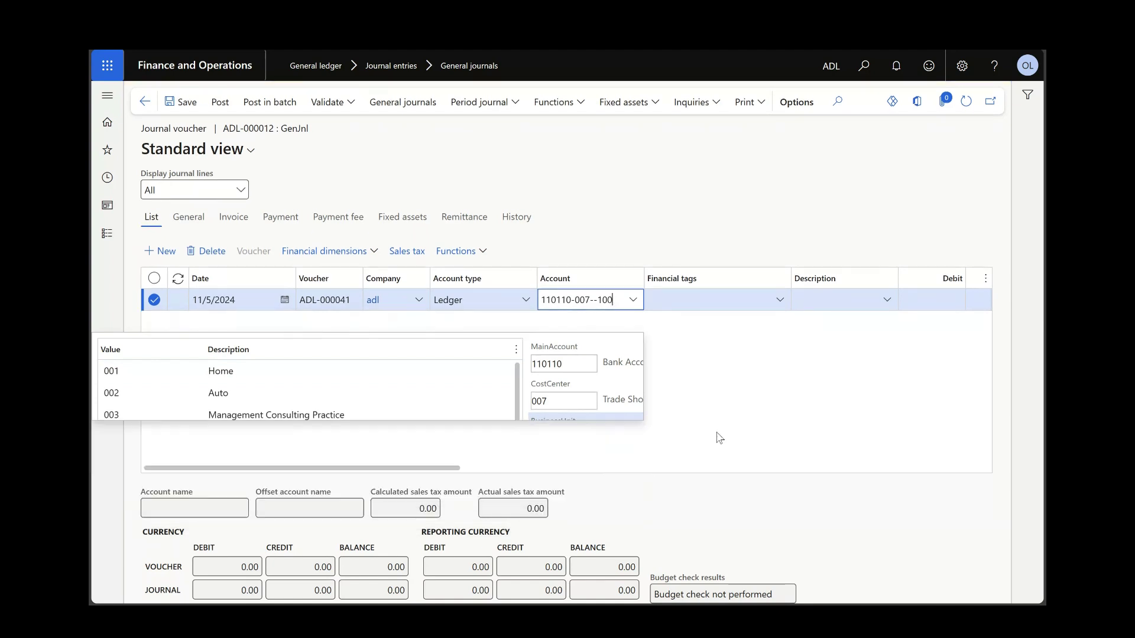
left_click(719, 438)
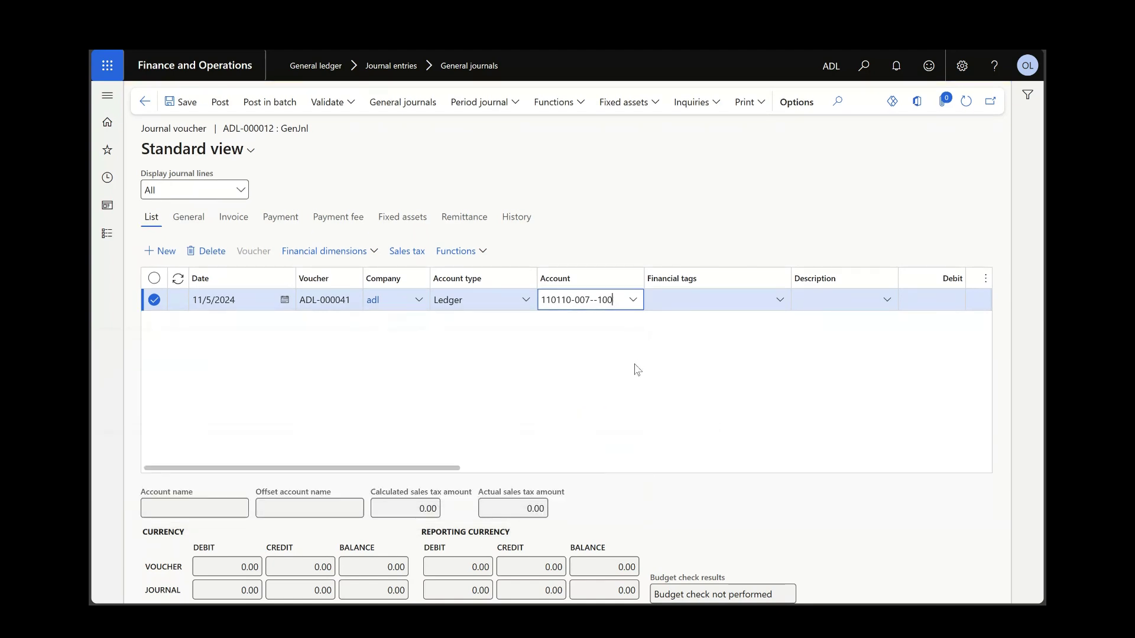
- Reselect business unit 001 Home in the journal line's ledger account to test manual entry again
left_click(632, 299)
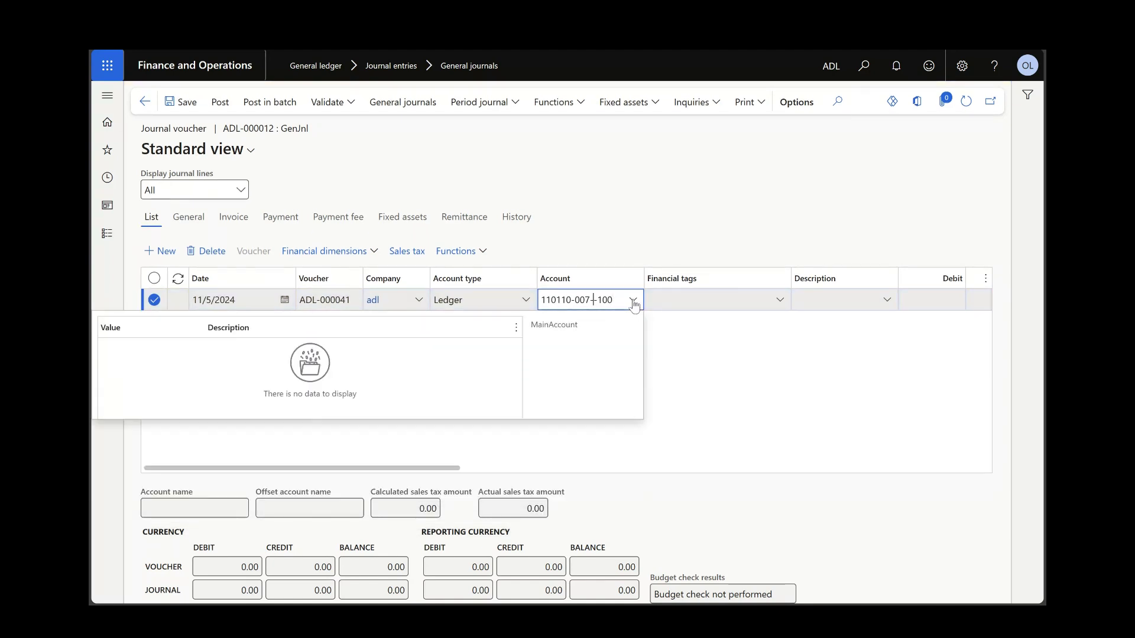
left_click(557, 419)
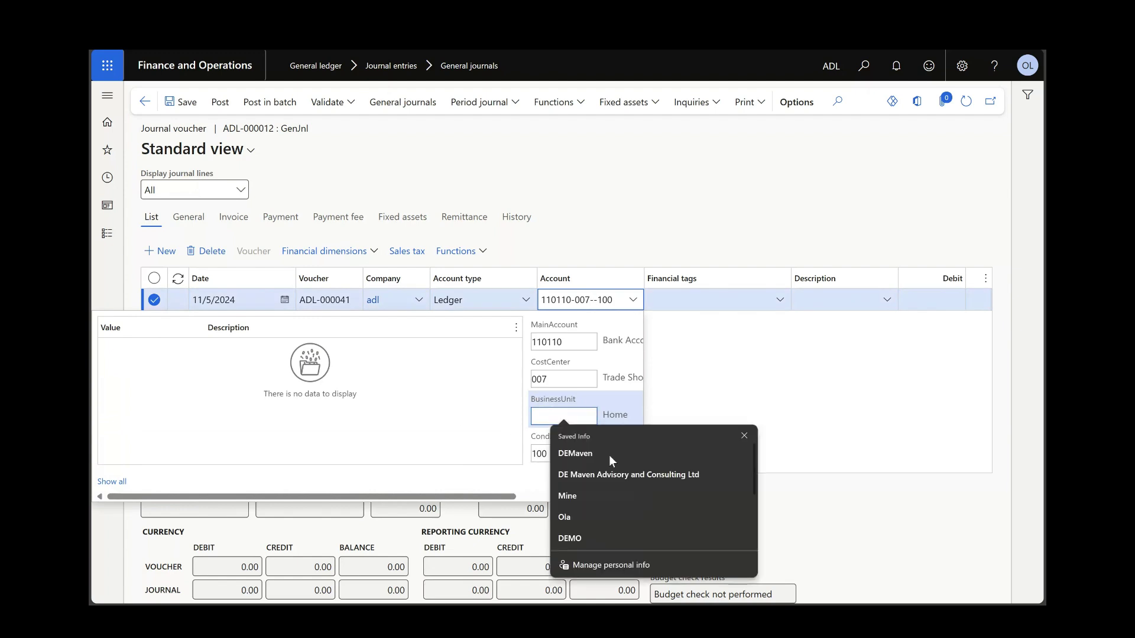
left_click(182, 327)
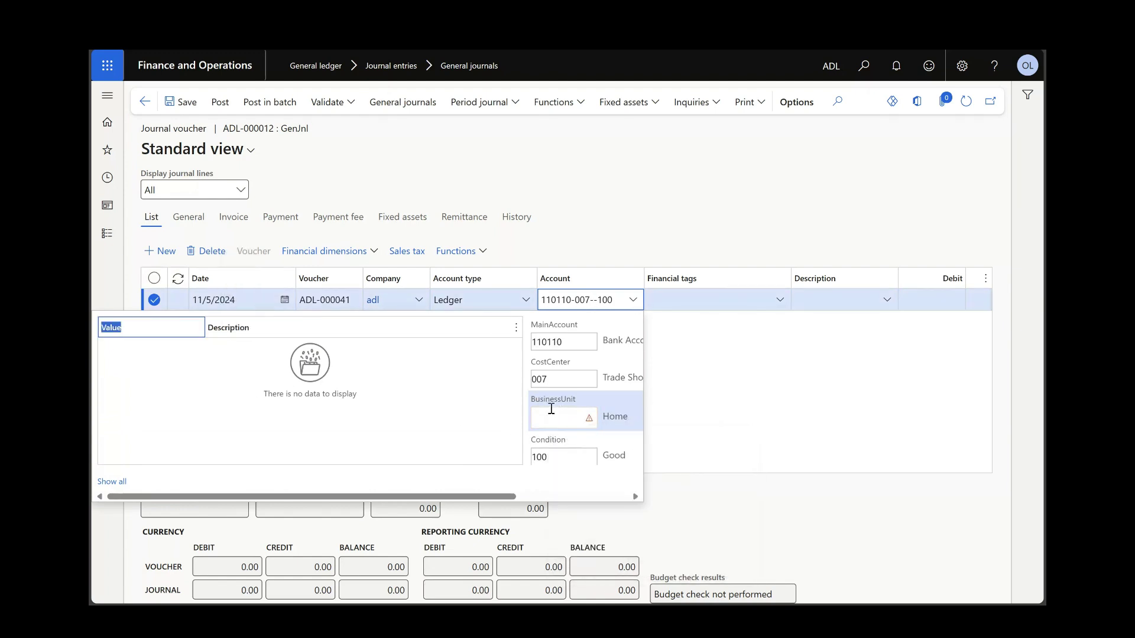
key("Escape")
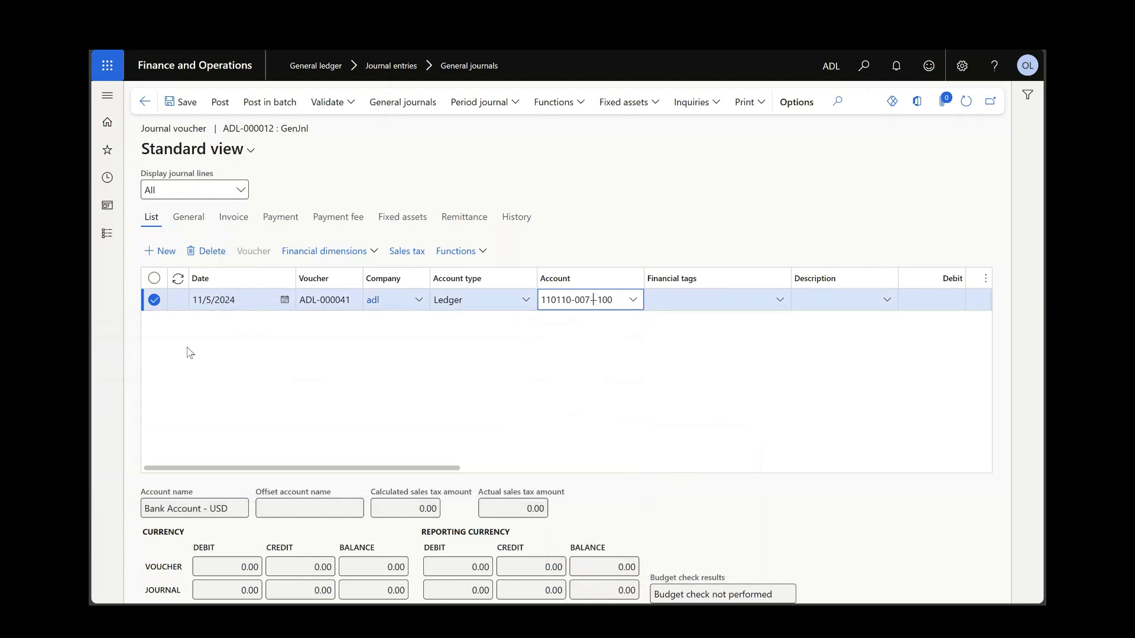
left_click(632, 299)
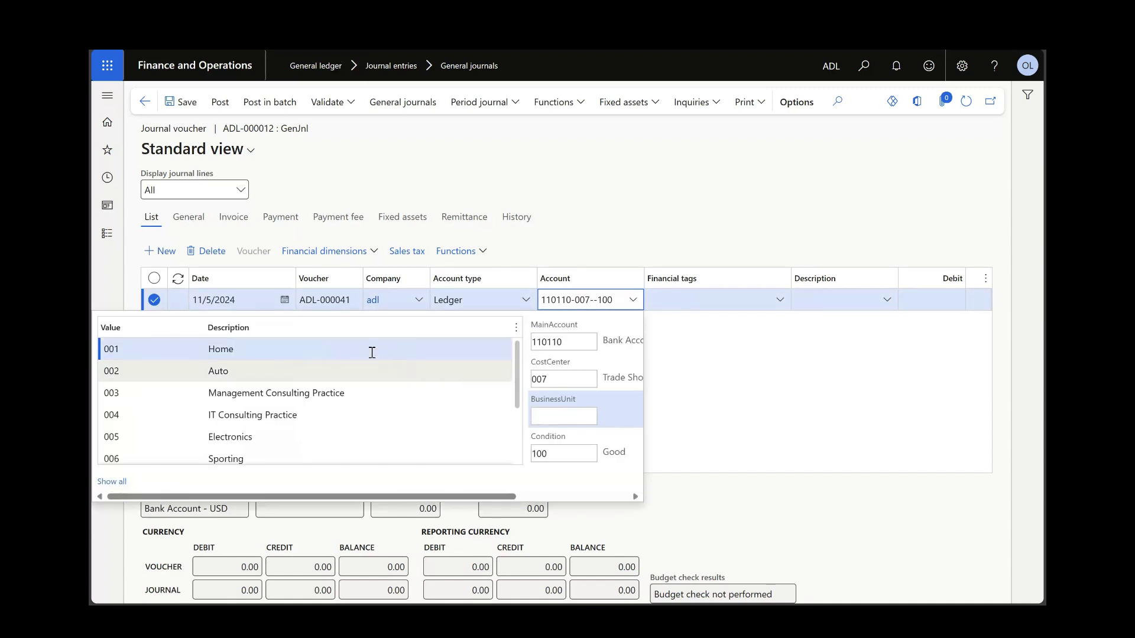
left_click(332, 356)
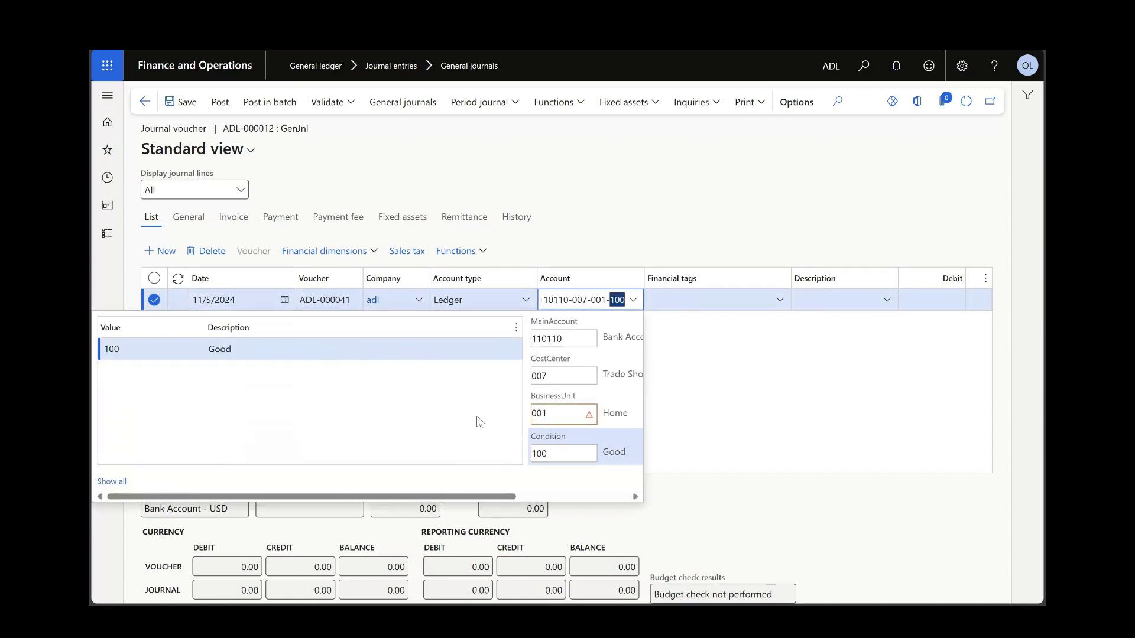
left_click(798, 410)
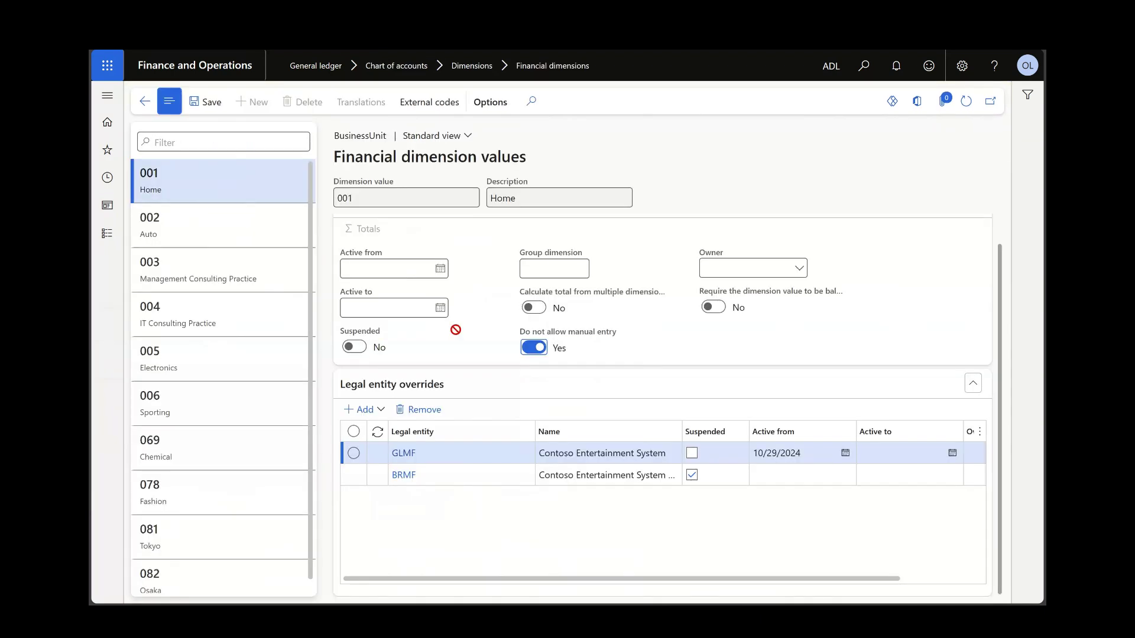
- Turn off Do not allow manual entry for business unit 001 Home, save, and turn on Require the dimension value to be balanced
left_click(530, 357)
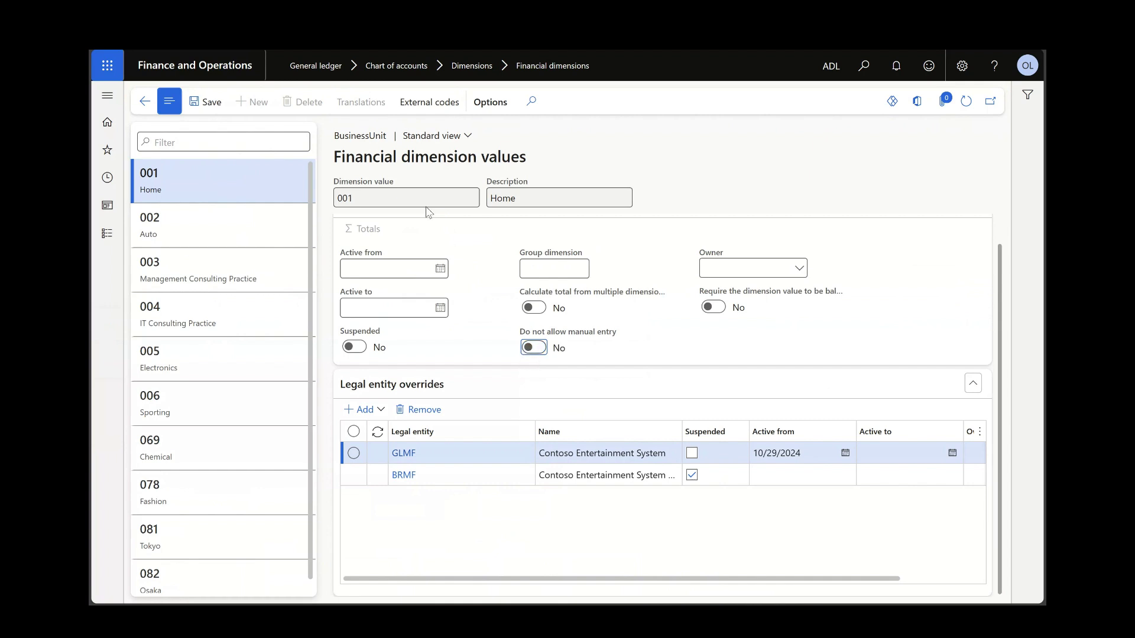
left_click(207, 103)
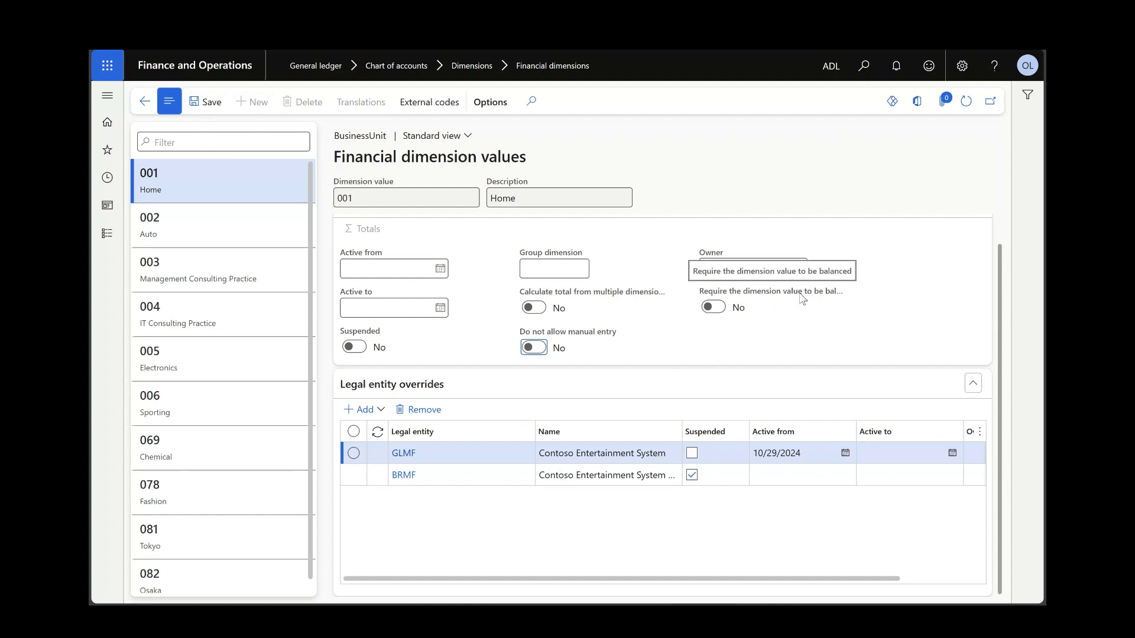
left_click(714, 306)
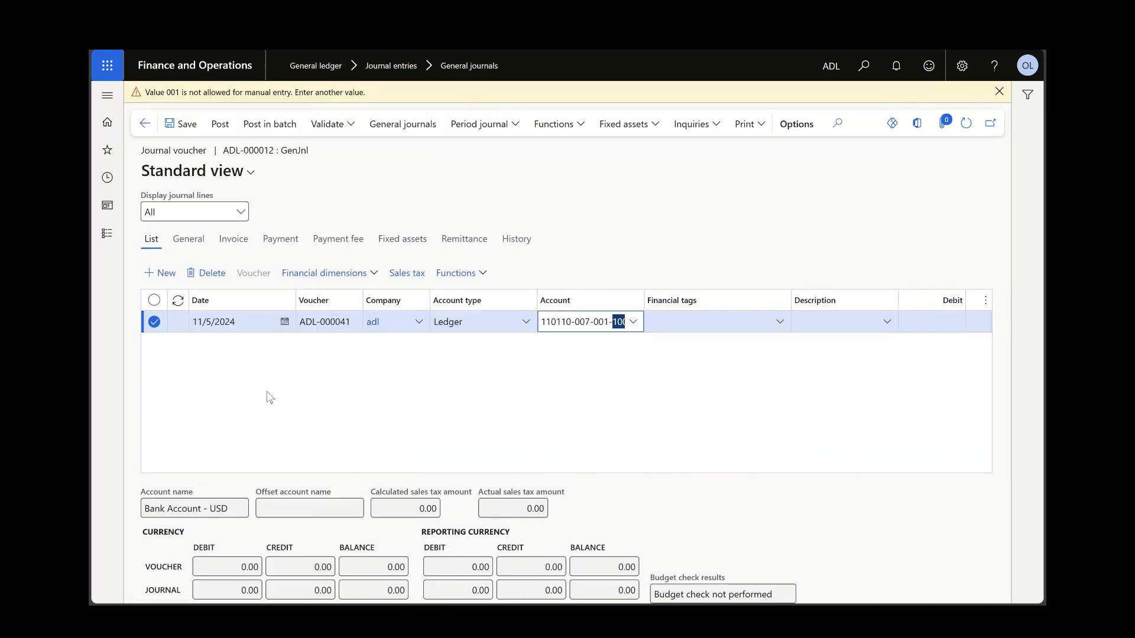
- Dismiss the manual entry warning and reopen the lines of general journal ADL-000012
left_click(999, 92)
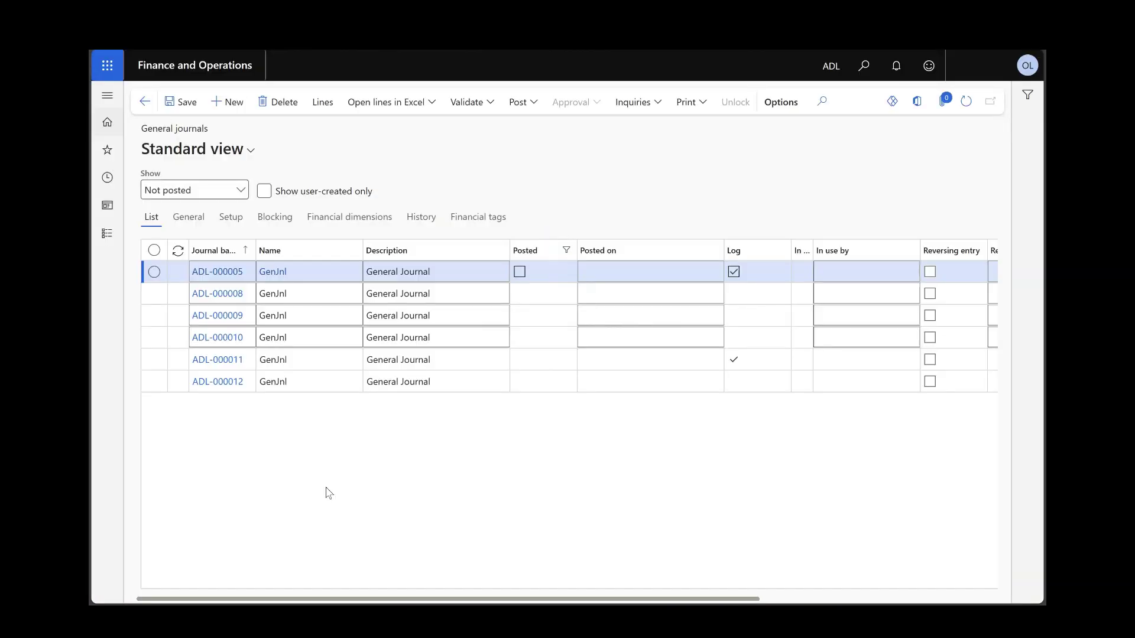
left_click_drag(213, 382, 218, 384)
left_click(229, 389)
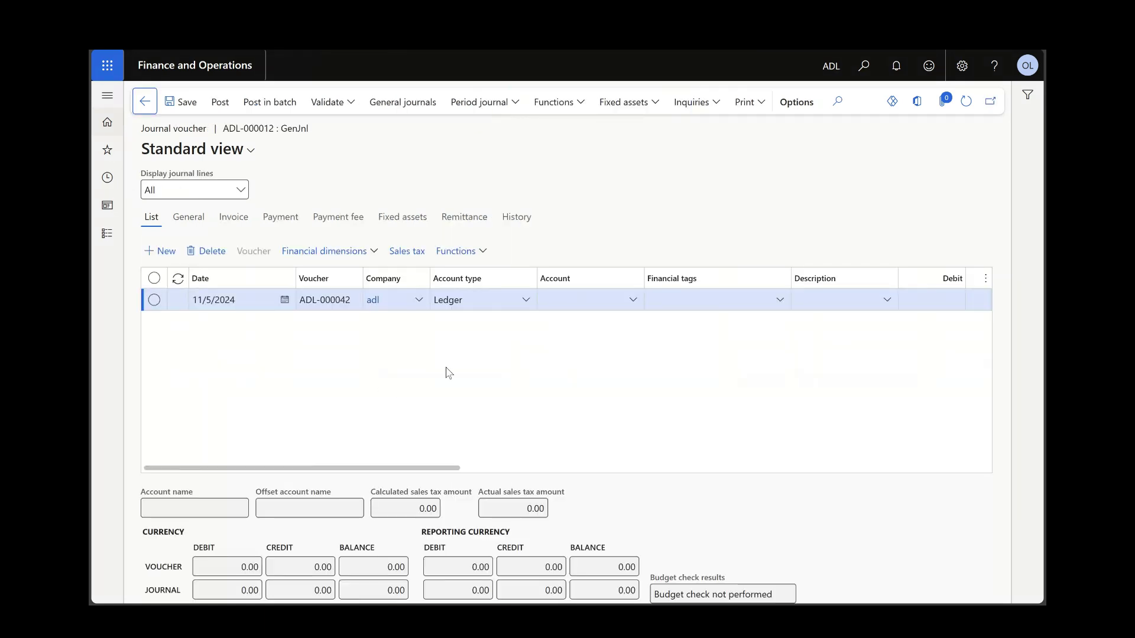
- Set the journal line's ledger account to main account 110110, cost center 007, business unit 001 and condition 100
left_click(631, 300)
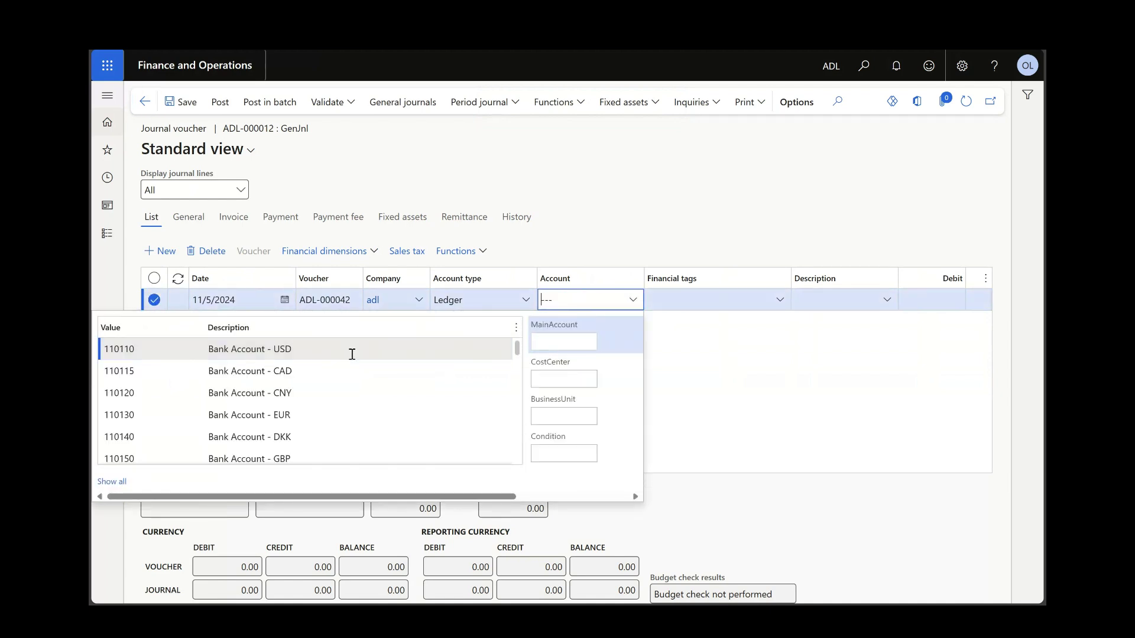
left_click(319, 354)
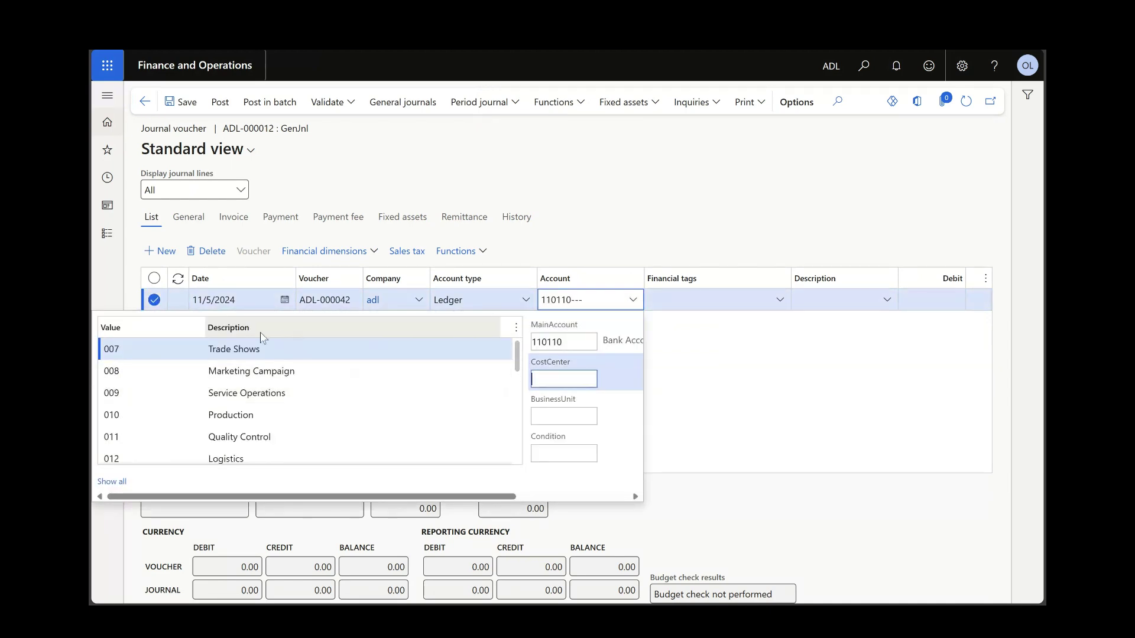
left_click(263, 355)
left_click(575, 418)
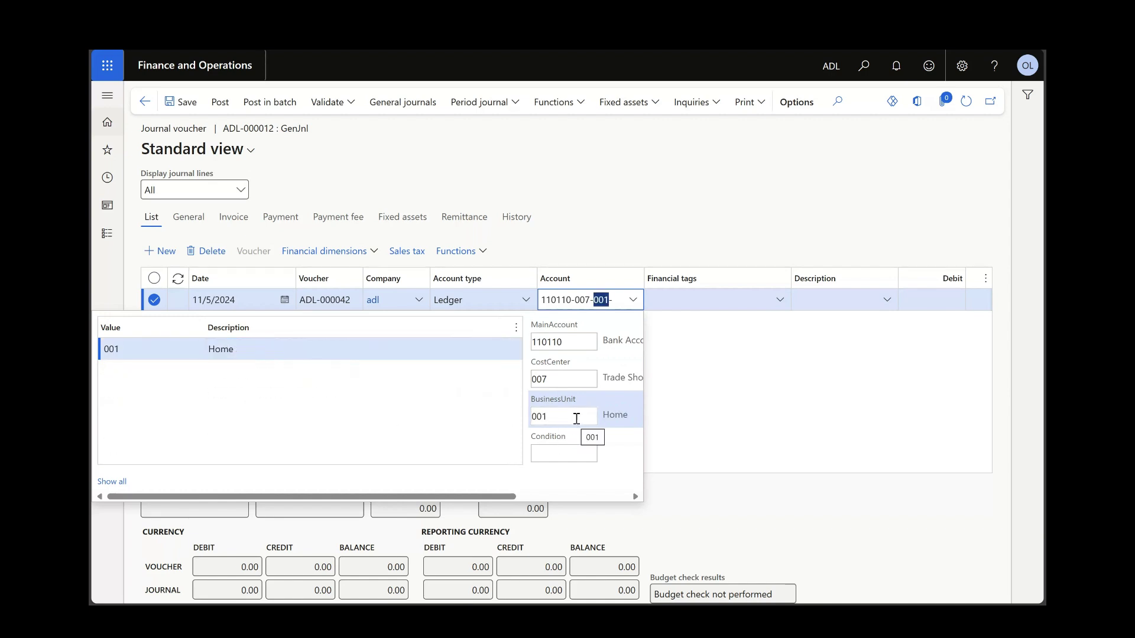
left_click(564, 453)
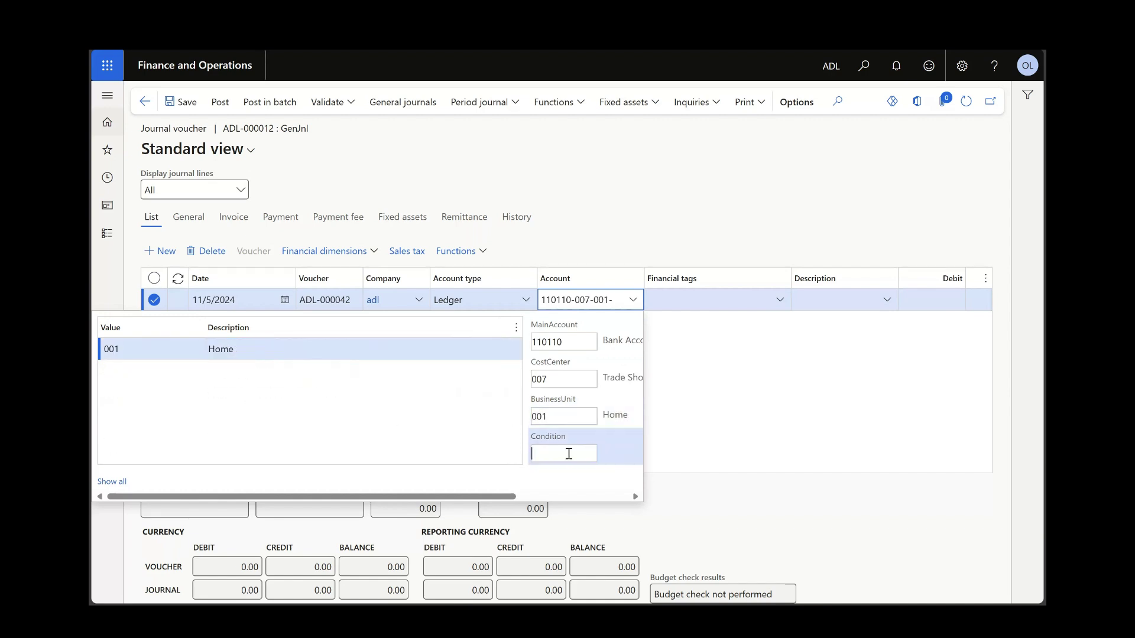
left_click(326, 349)
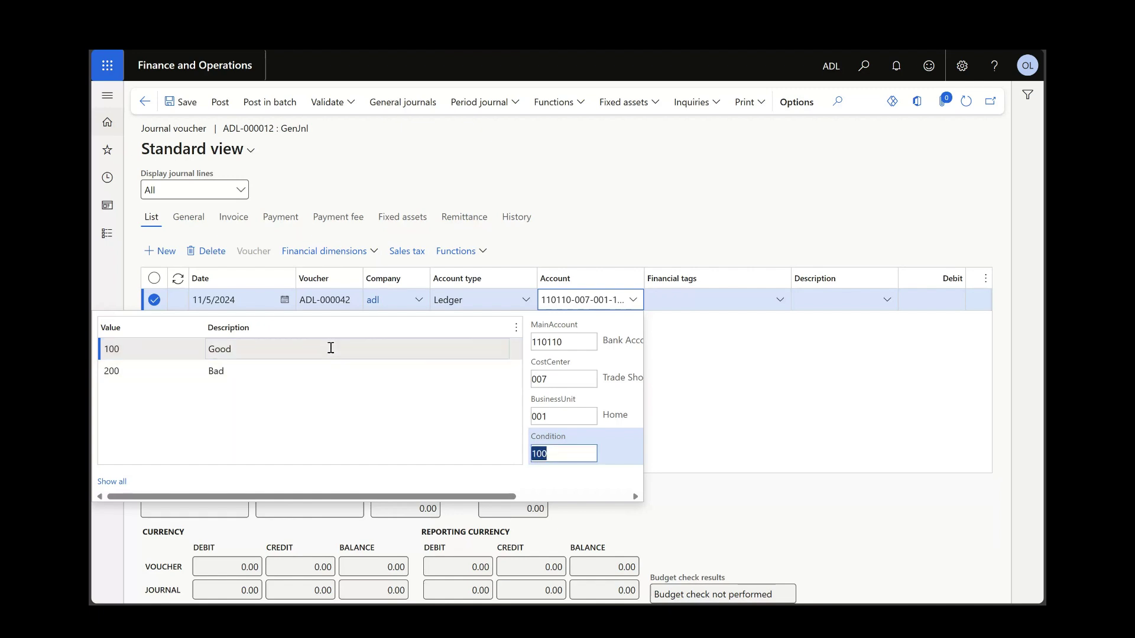
left_click(699, 400)
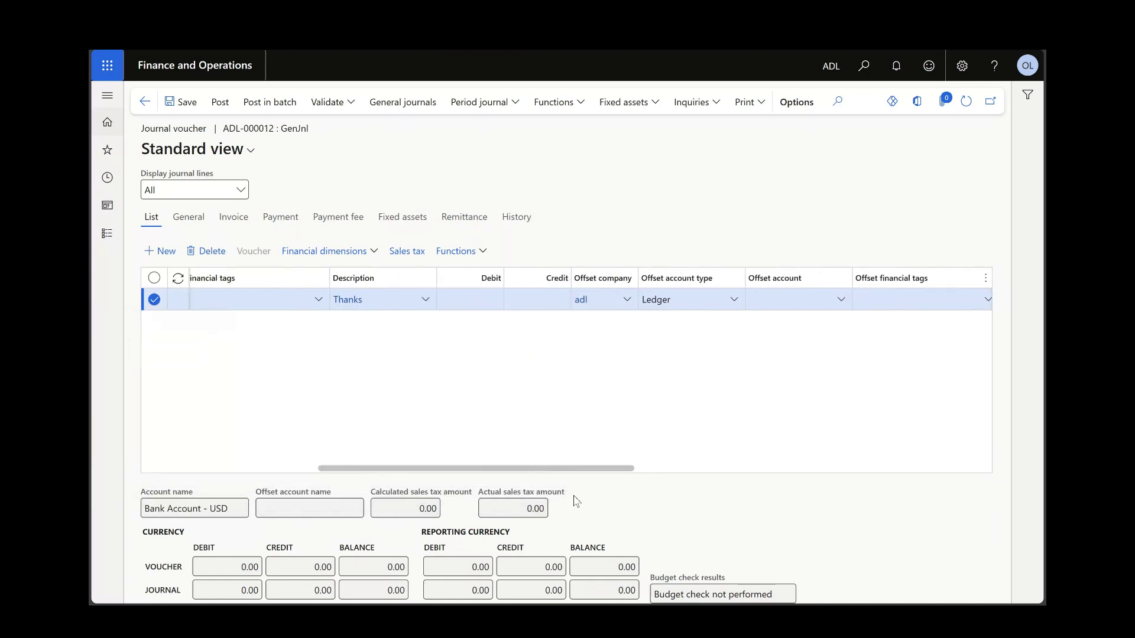
left_click(470, 300)
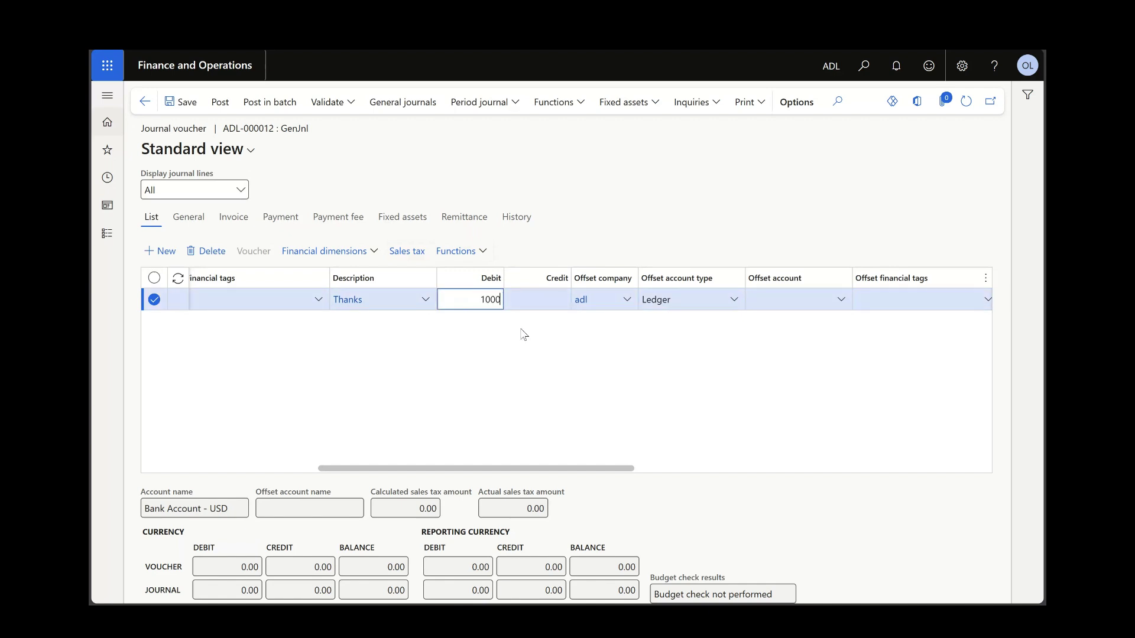
type("1000")
left_click_drag(596, 468, 680, 466)
left_click(623, 301)
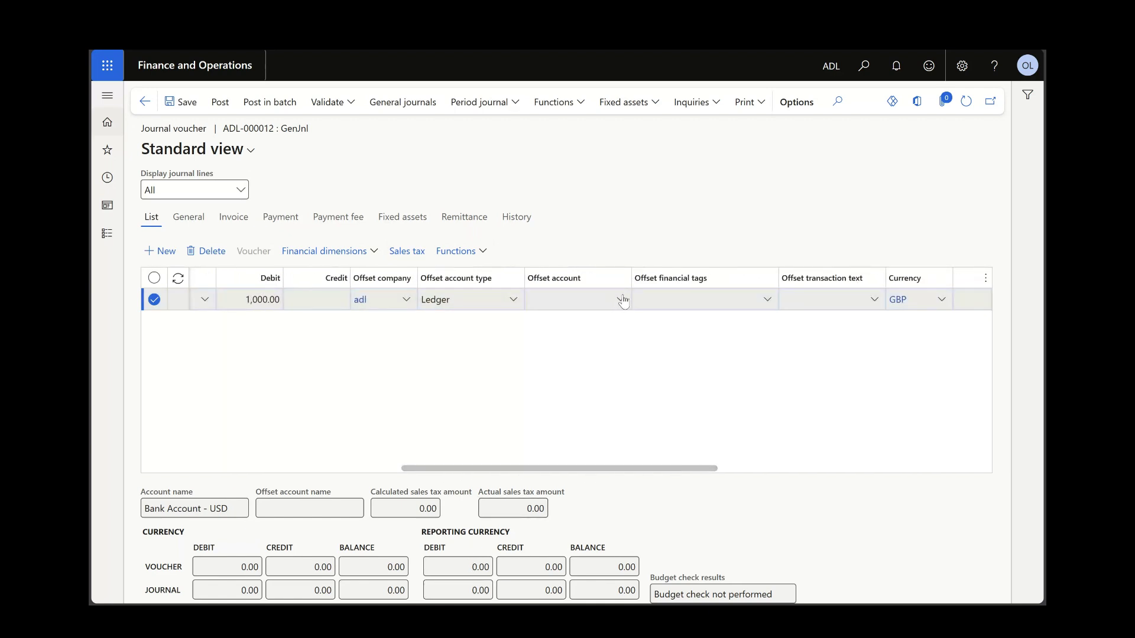
left_click(621, 299)
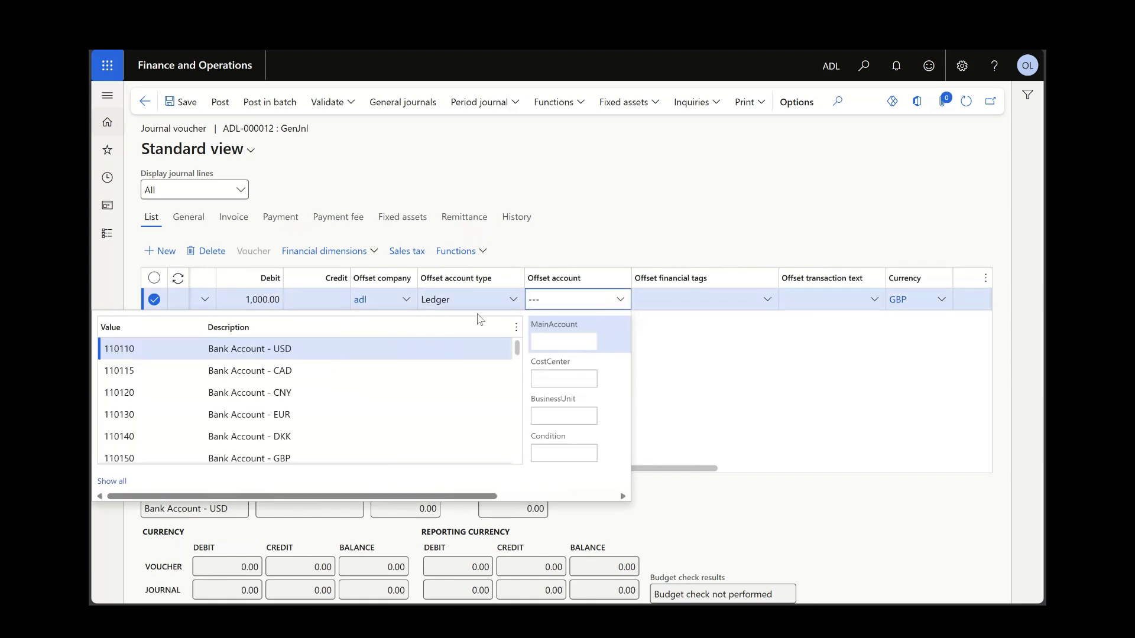
left_click(272, 390)
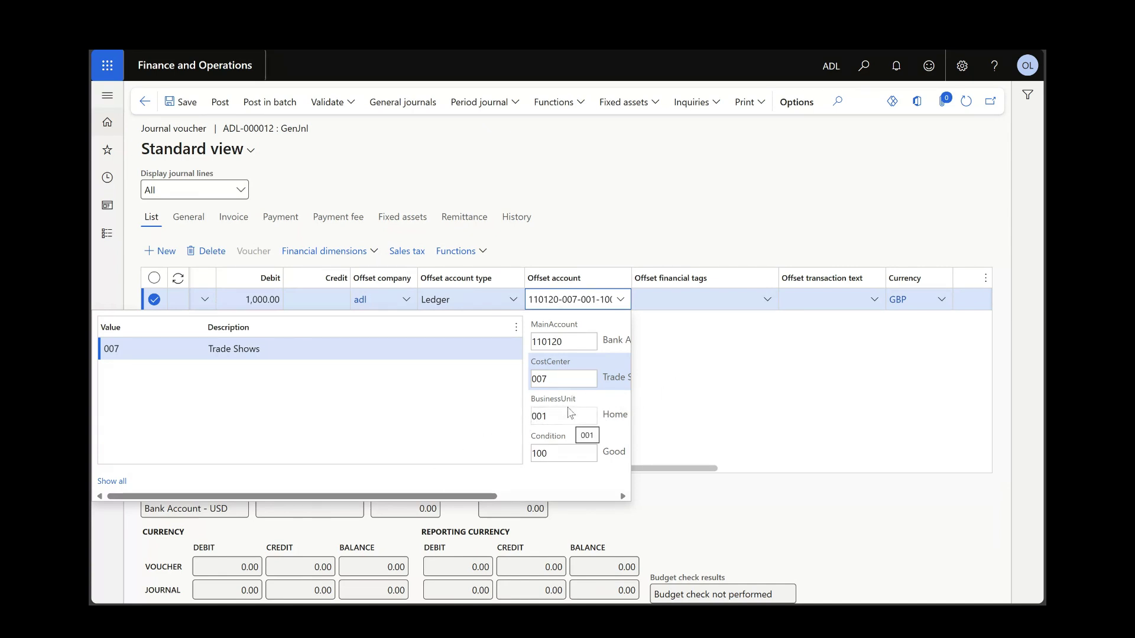
left_click(717, 425)
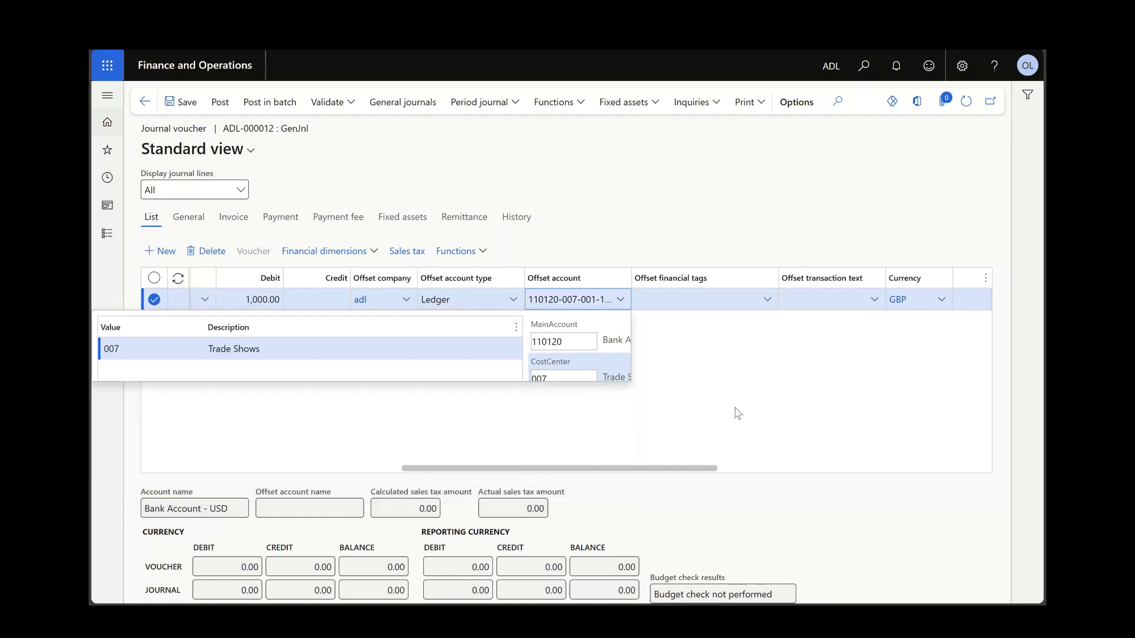
left_click(189, 104)
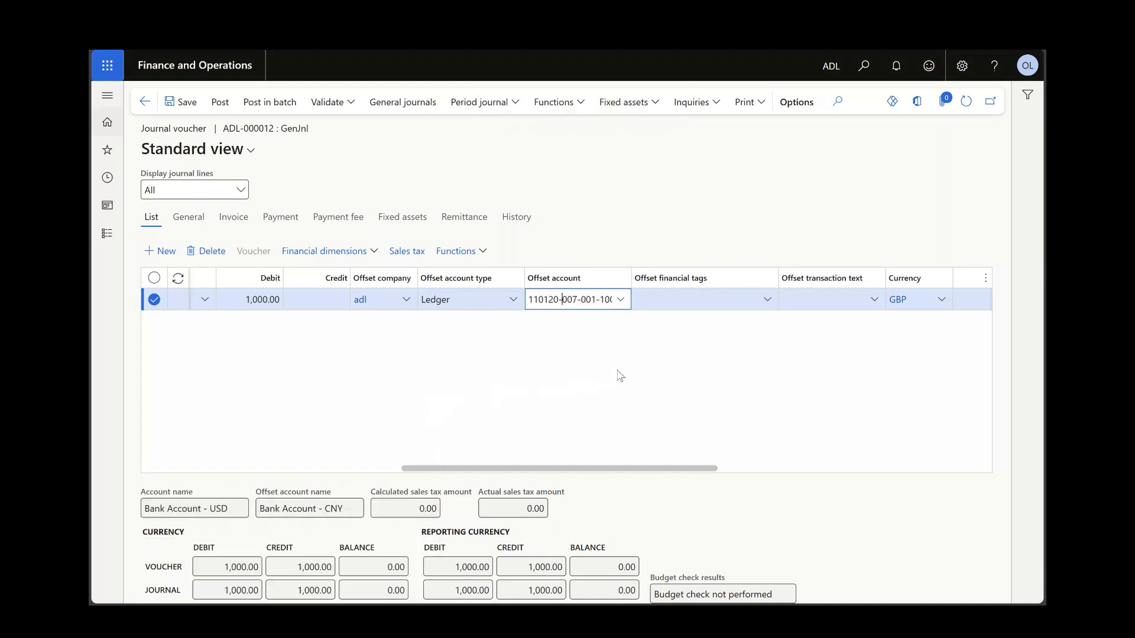
- Clear the business unit from the journal line's offset account, keeping main account 110120, cost center 007 and condition 100
left_click(621, 300)
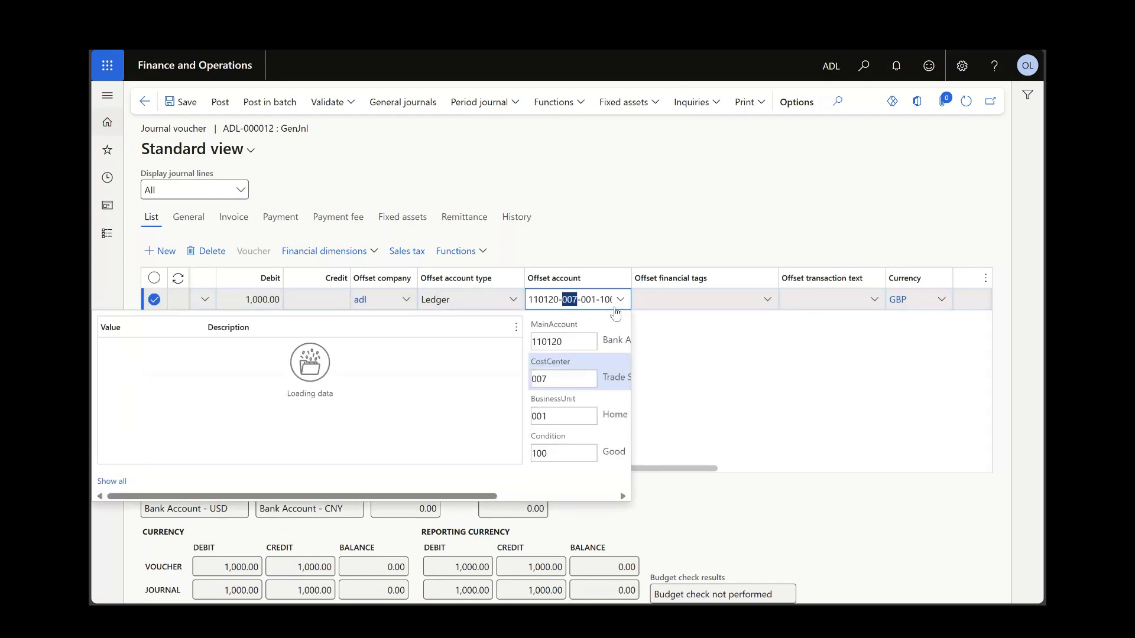
left_click(574, 418)
key("BackSpace")
key("BackSpace")
key("BackSpace")
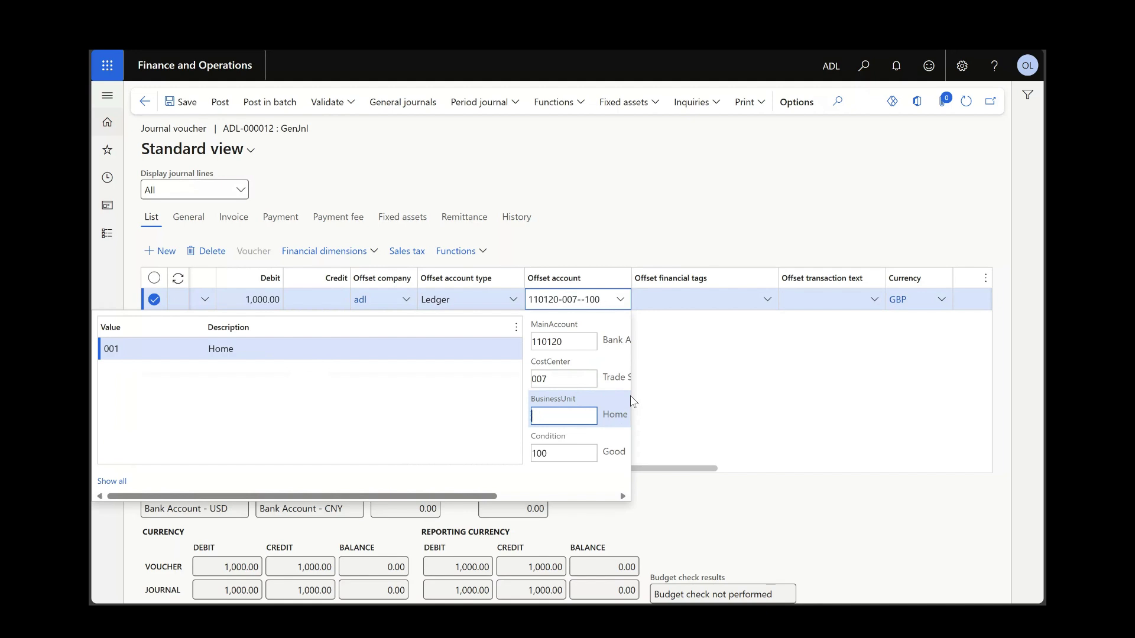
left_click(687, 380)
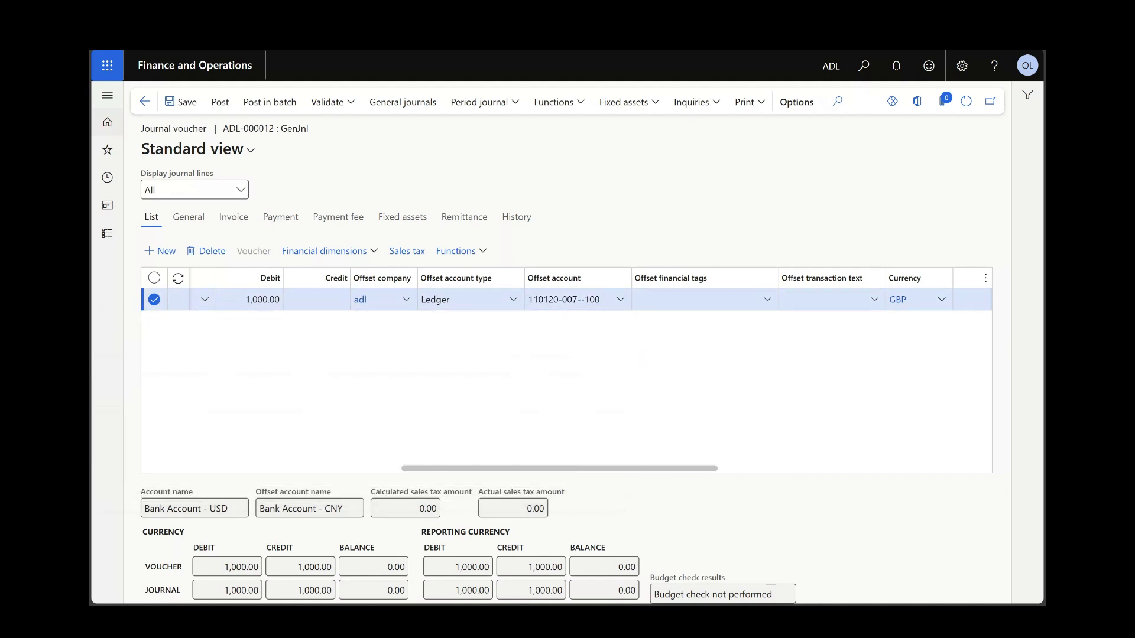
left_click(601, 300)
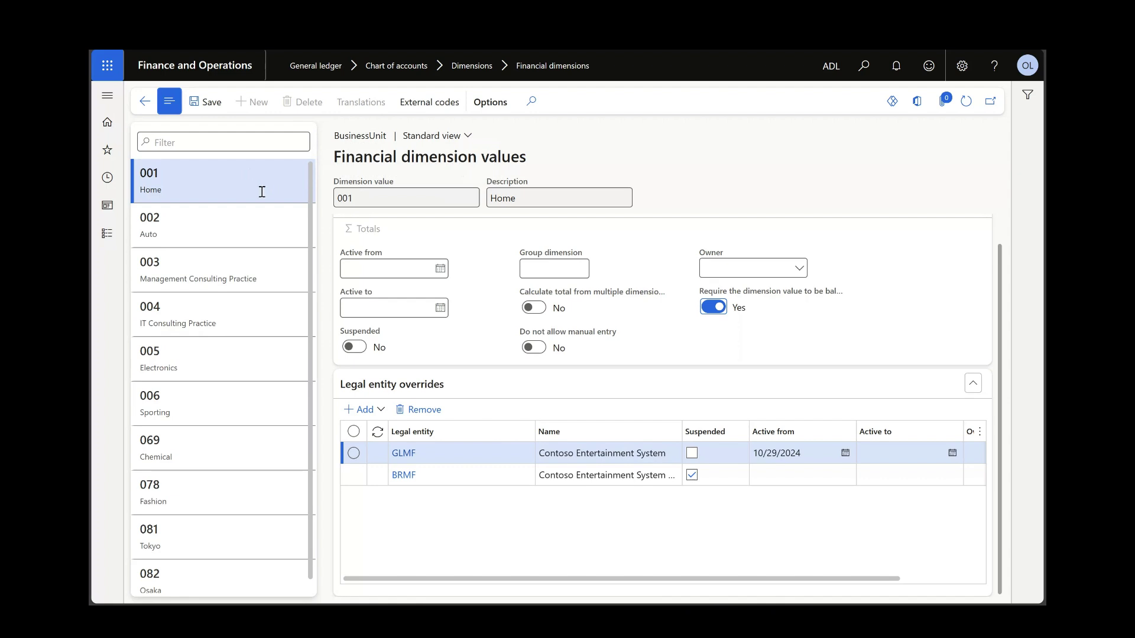
- Save the balancing requirement for business unit 001 and simulate posting of the general journal
left_click(214, 105)
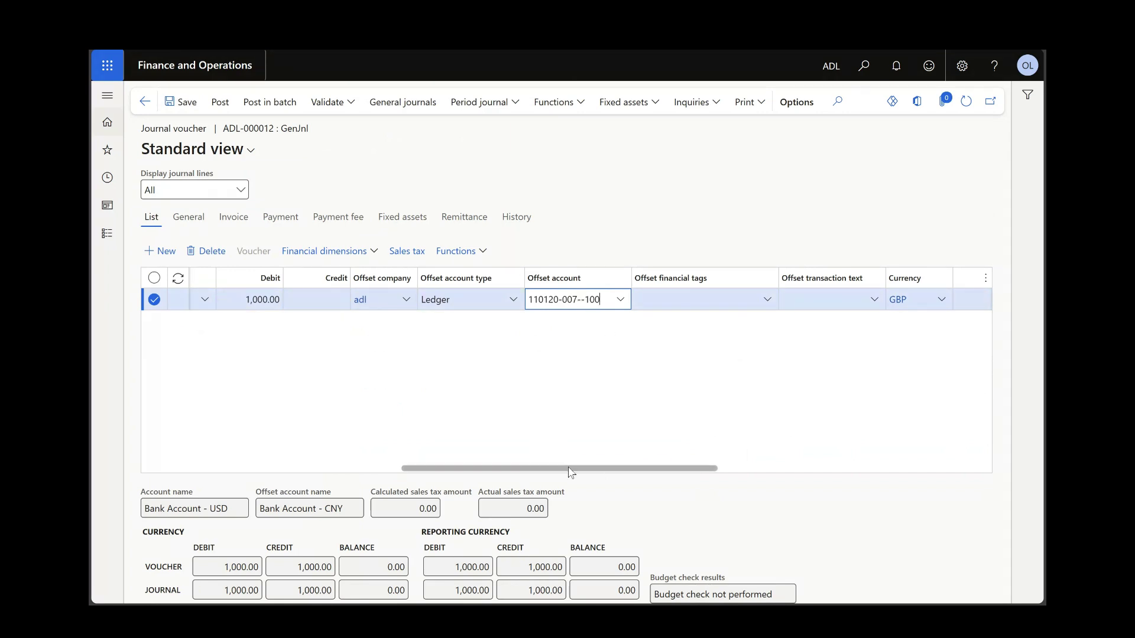
left_click_drag(564, 468, 260, 438)
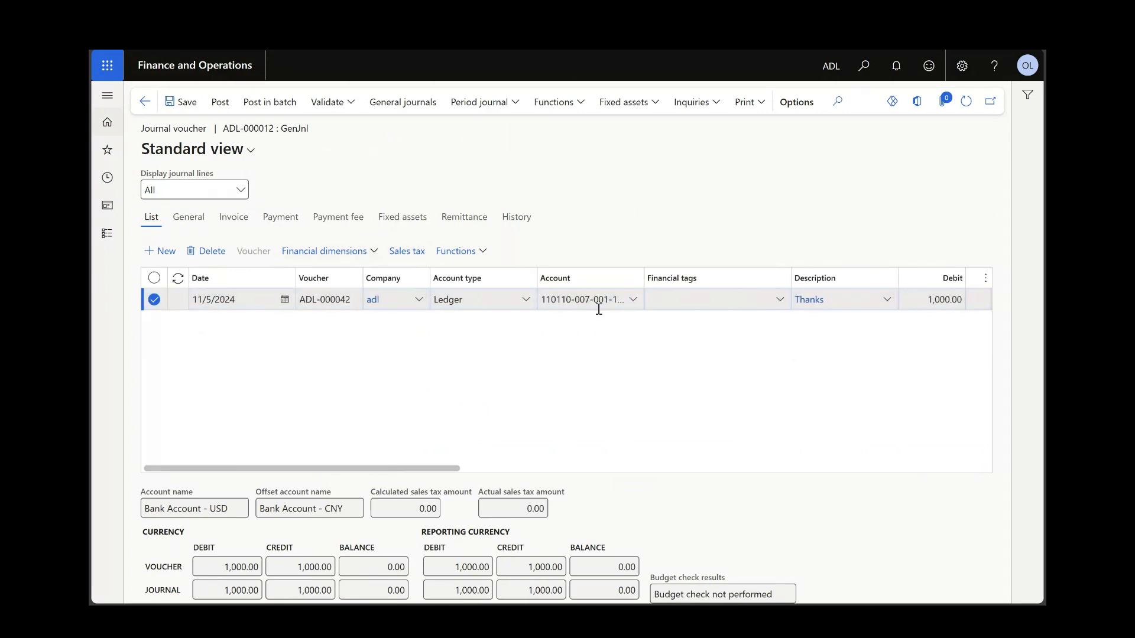
left_click_drag(396, 470, 733, 473)
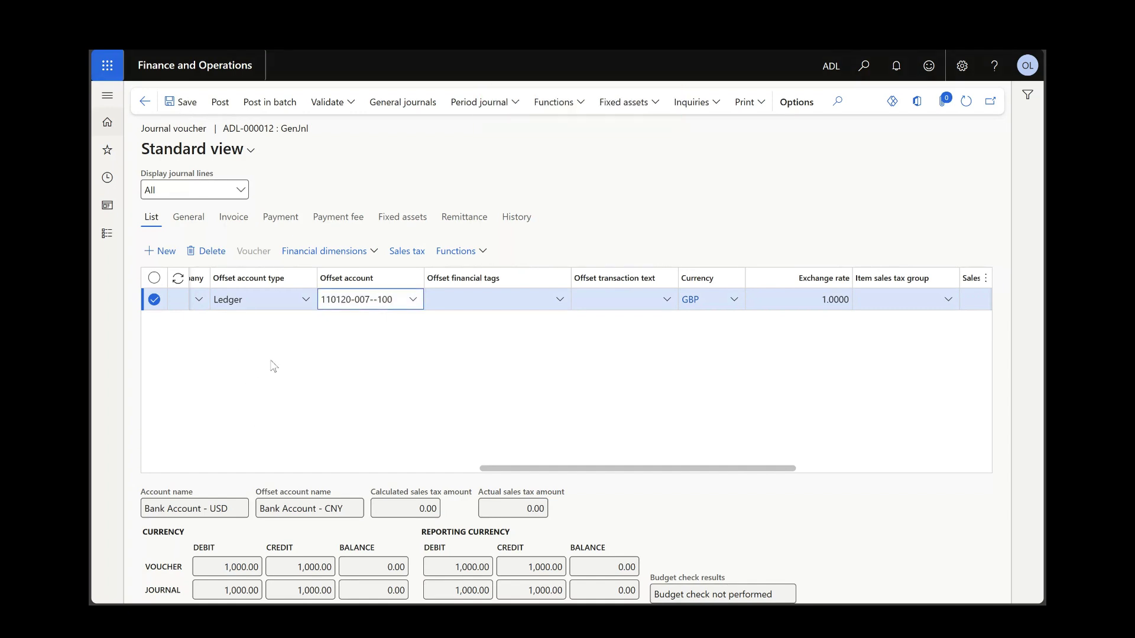
left_click(352, 102)
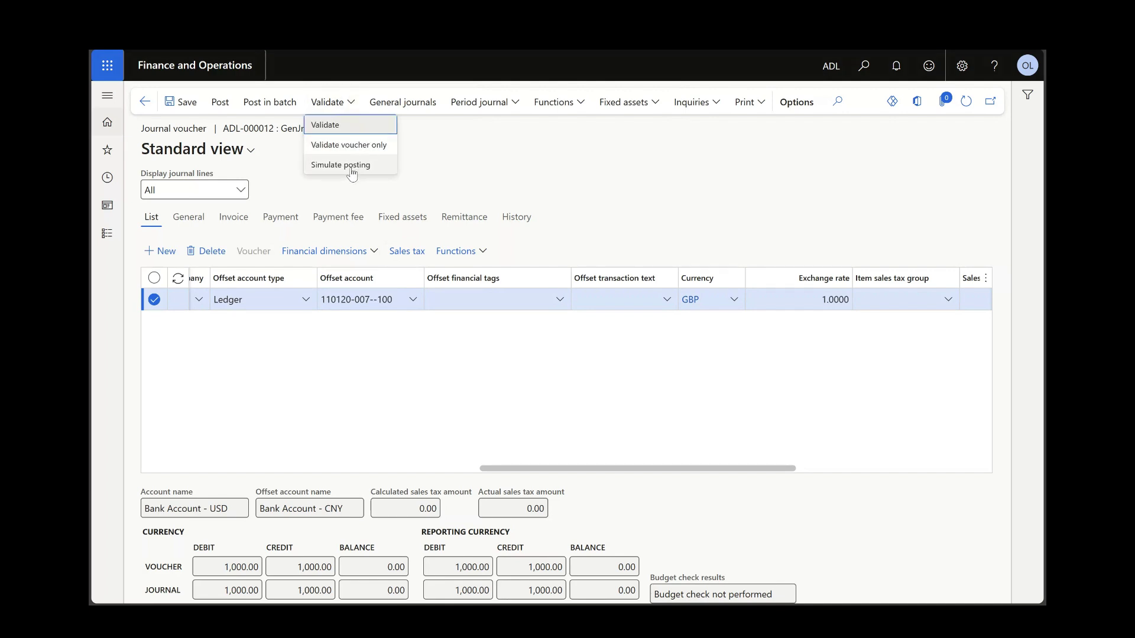
left_click(355, 166)
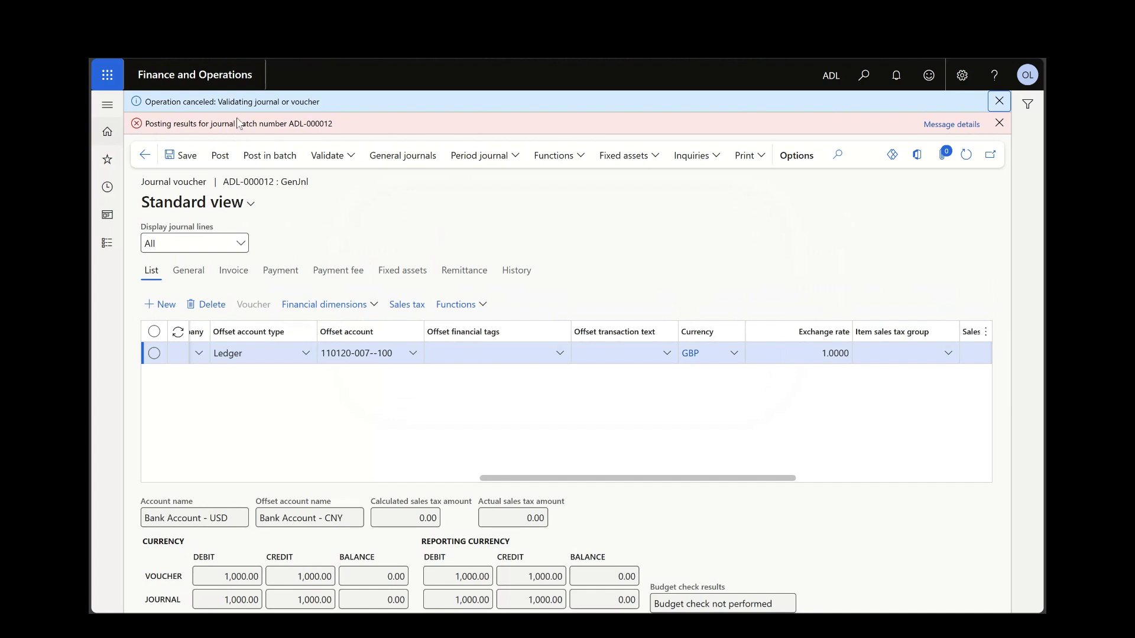
- Examine the posting message details and compare the business unit in the journal line's account and offset account
left_click(968, 124)
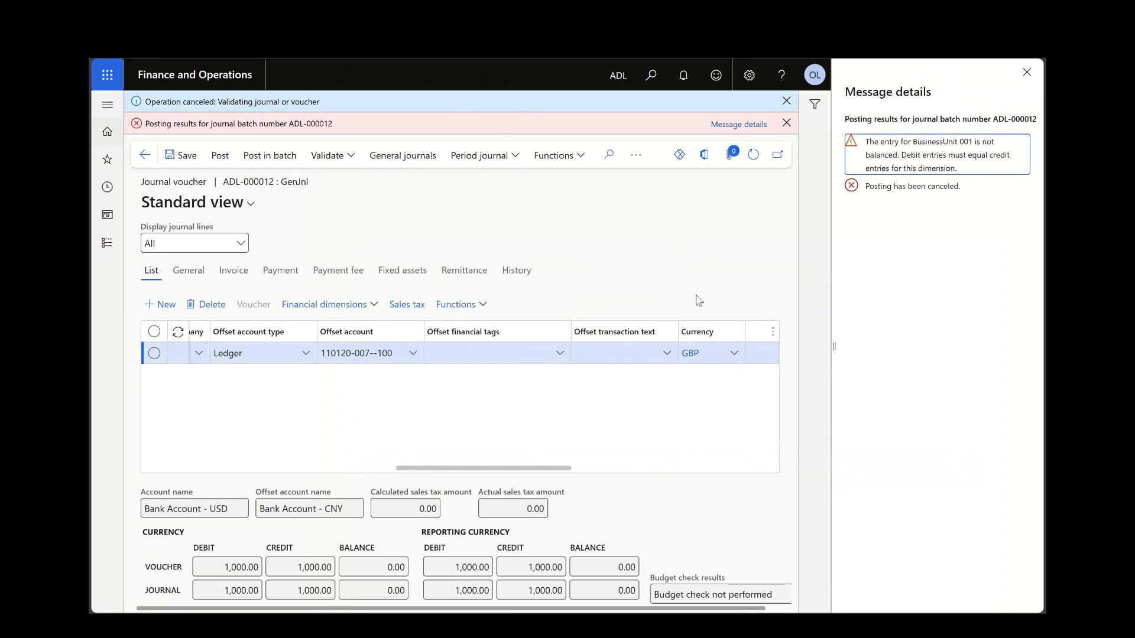
left_click_drag(480, 469, 251, 482)
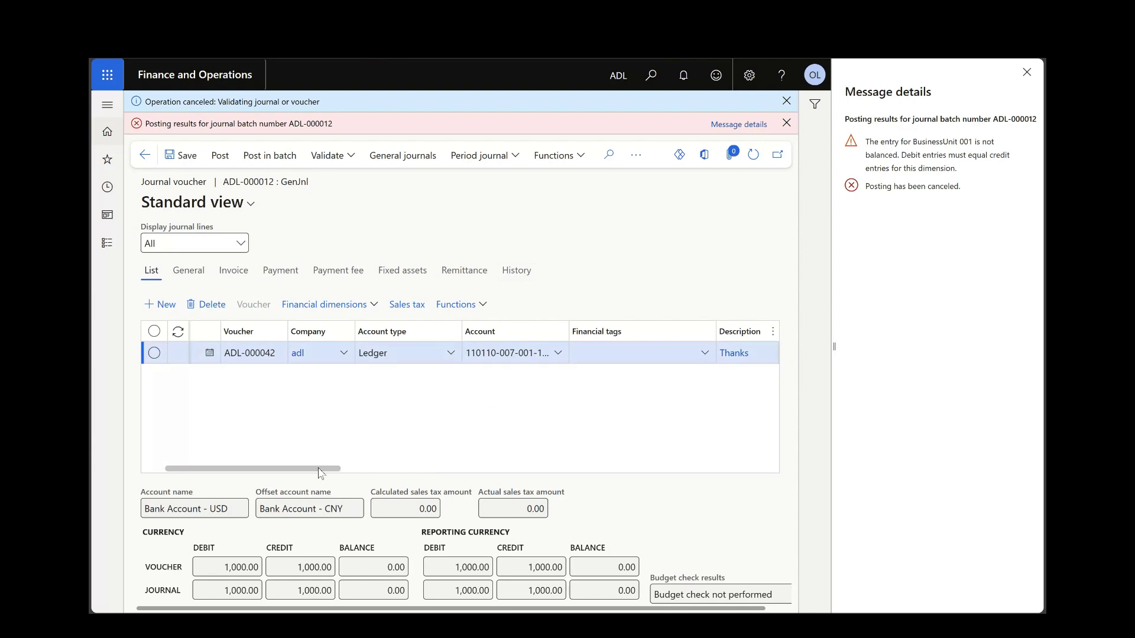
left_click_drag(313, 471, 583, 463)
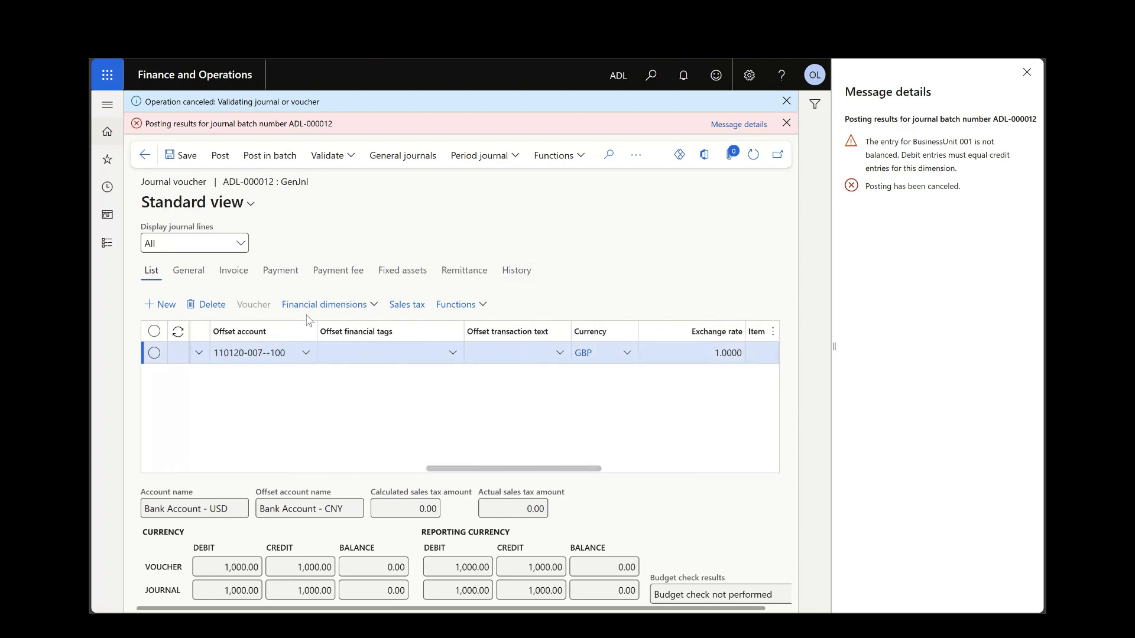
left_click(305, 354)
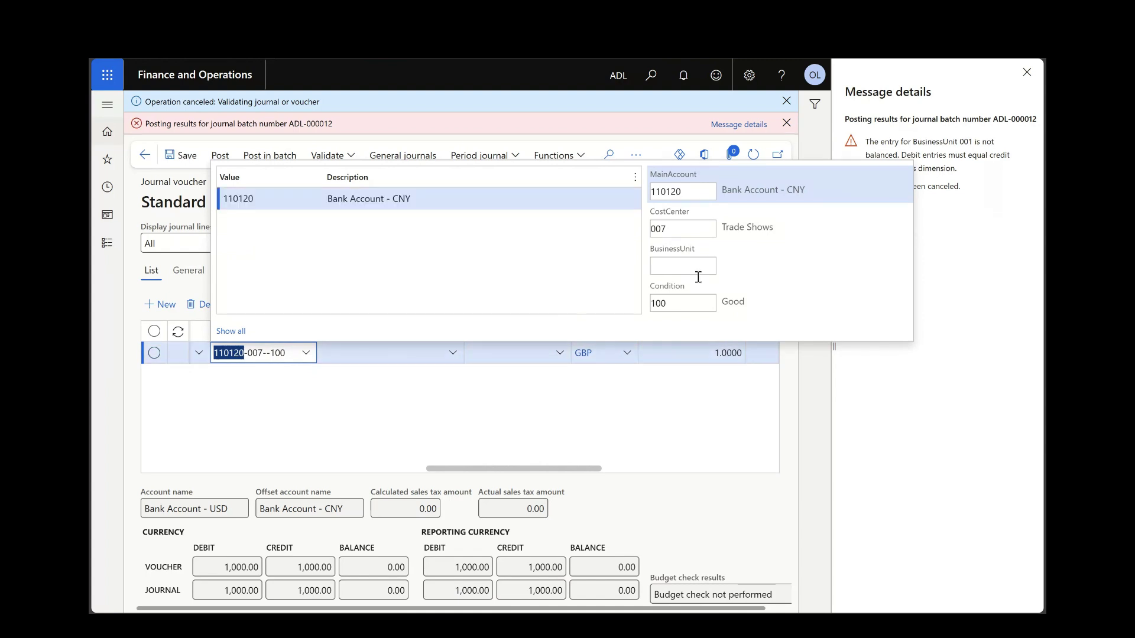
left_click(1004, 206)
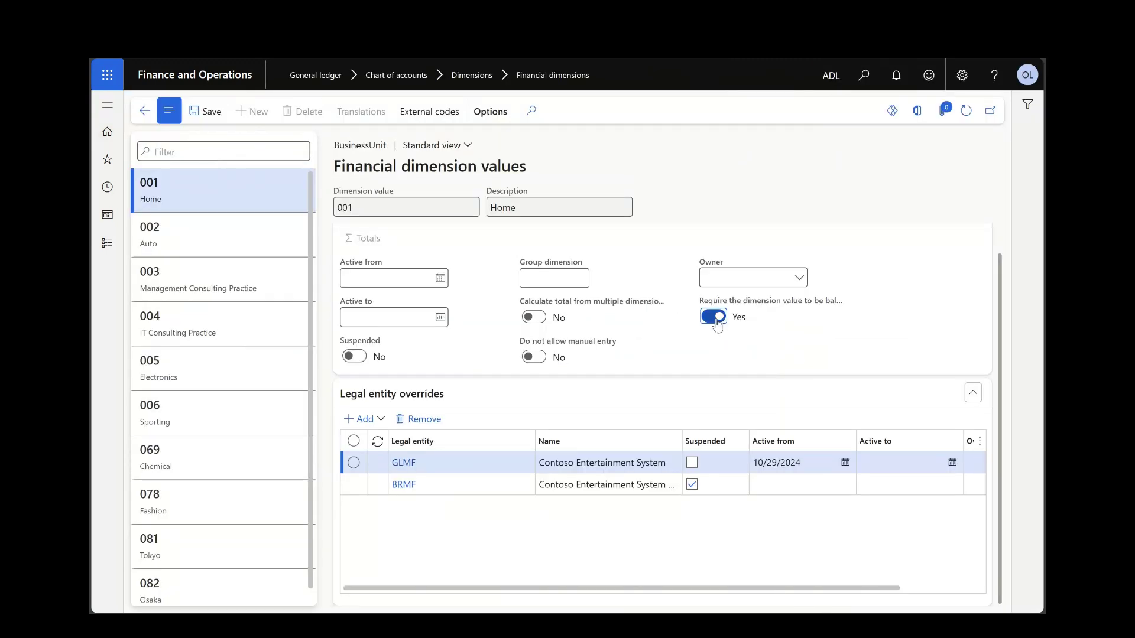
- Turn off Require the dimension value to be balanced for business unit 001 Home and save the dimension value
left_click(713, 317)
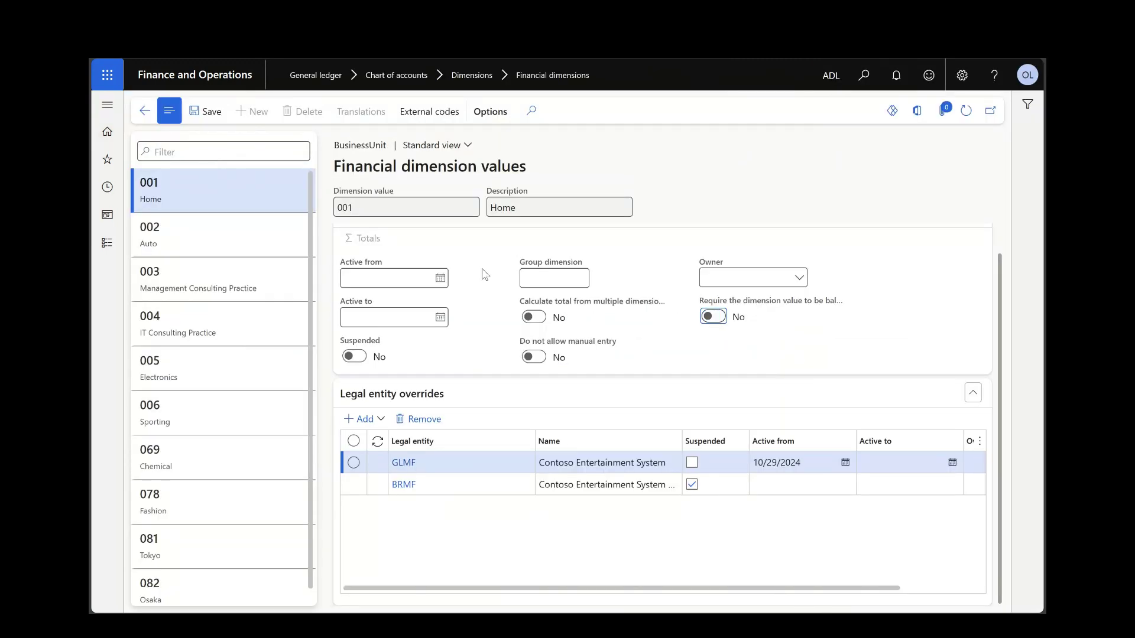
left_click(210, 117)
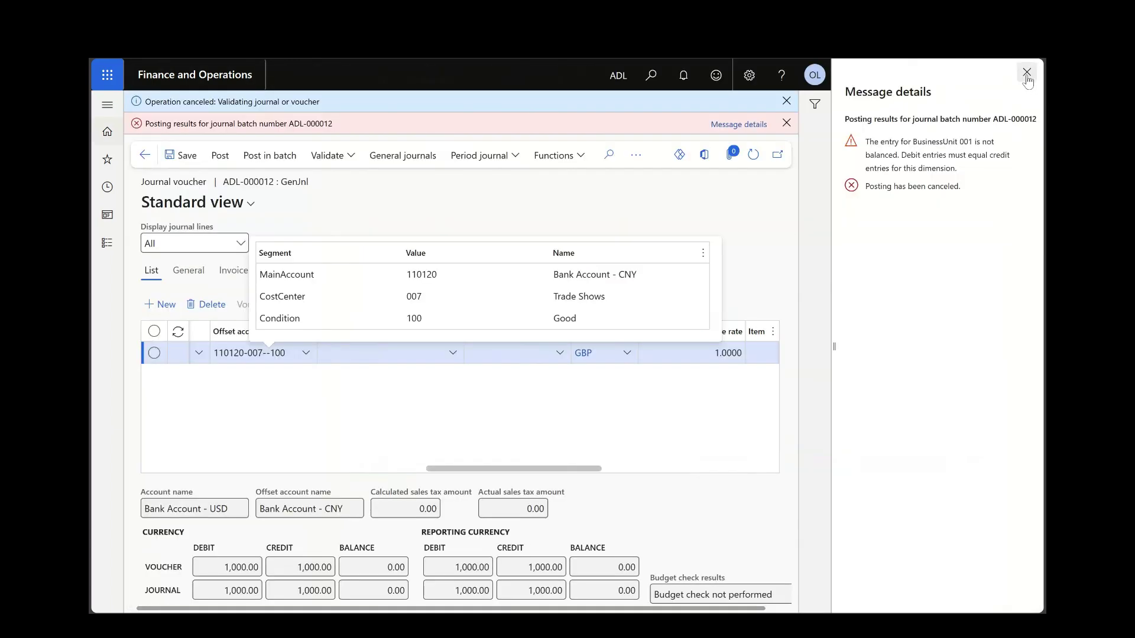
- Dismiss the posting error and its details in the journal, and recheck the offset account's segments
left_click(1027, 72)
left_click(999, 124)
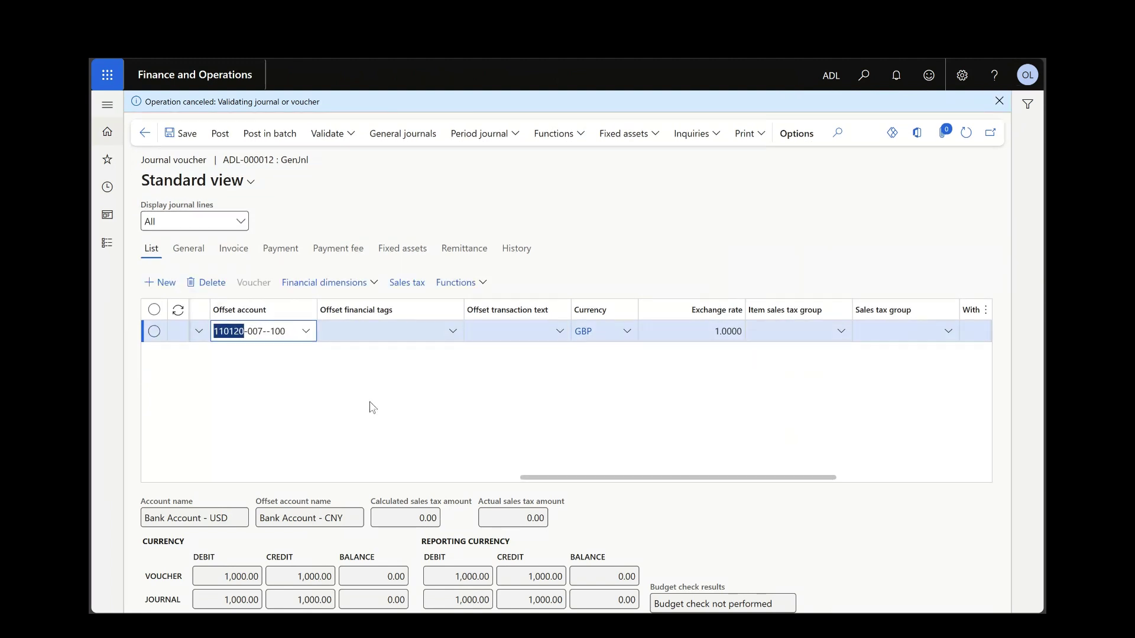
left_click(306, 331)
left_click(824, 238)
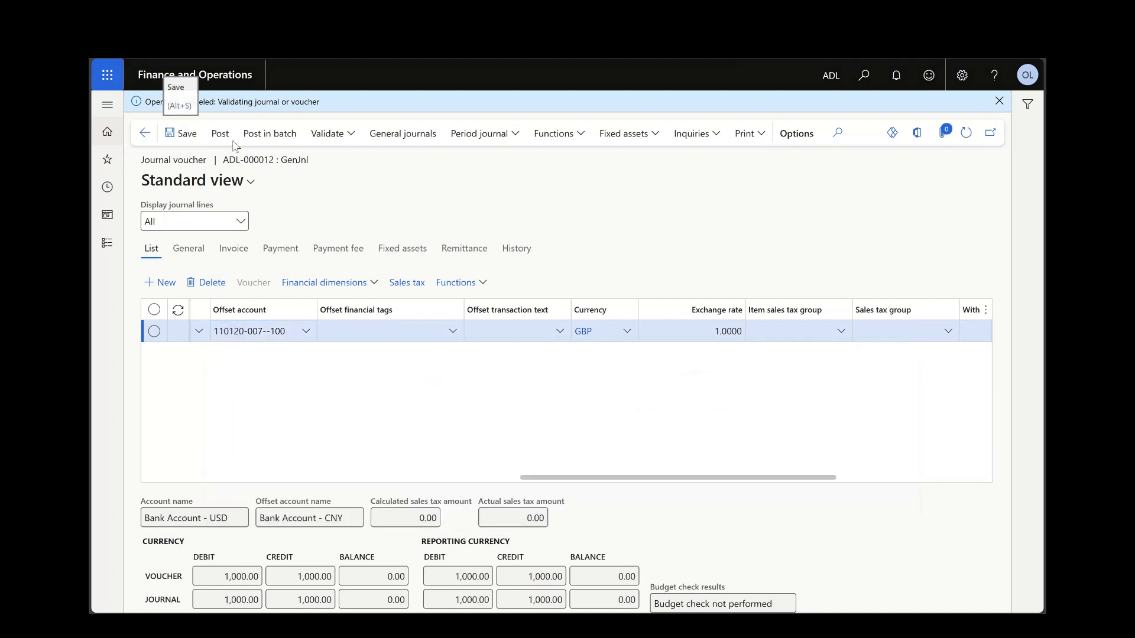
- Simulate posting of general journal ADL-000012 with the balancing requirement for business unit 001 turned off
left_click(350, 144)
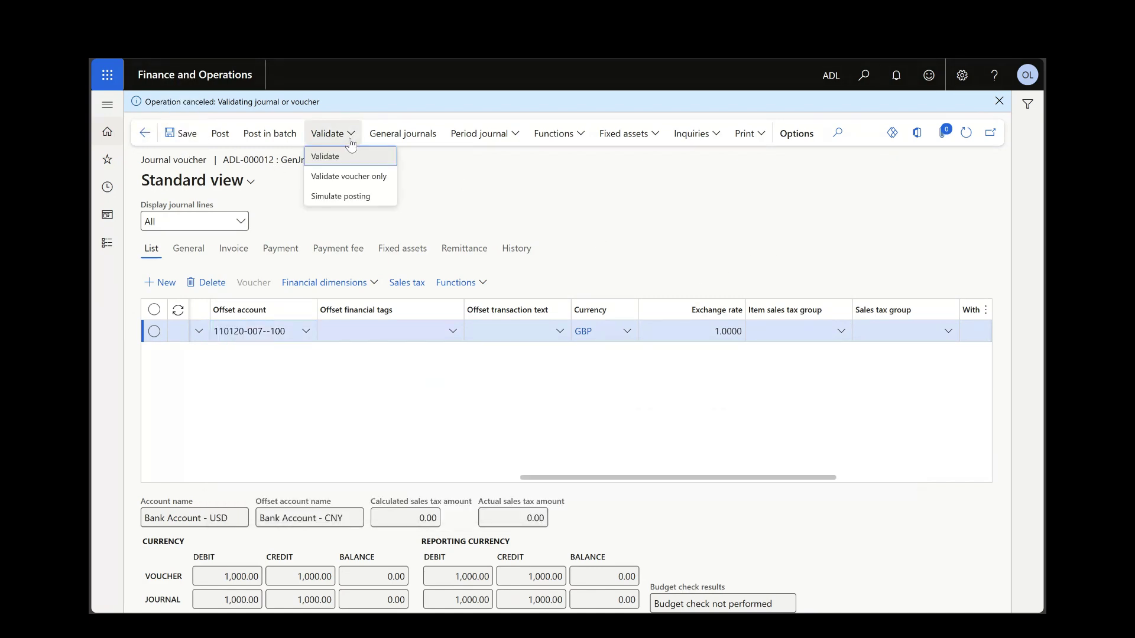
left_click(355, 196)
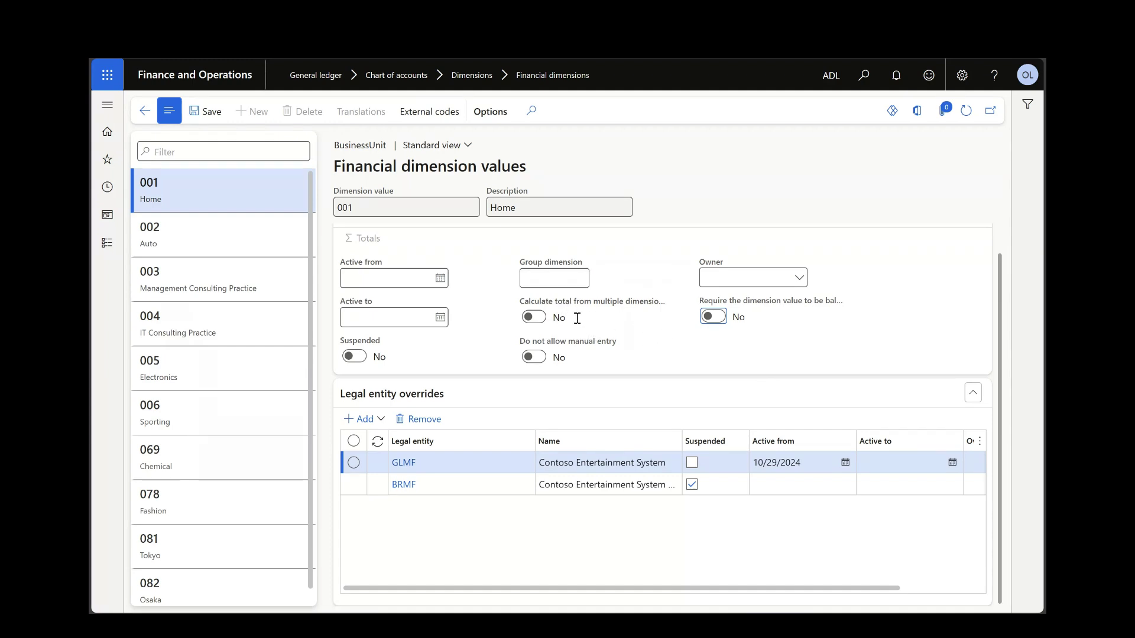
- Try to turn on total calculation from multiple dimension values for business unit 001 Home and open its totals setup
left_click(535, 319)
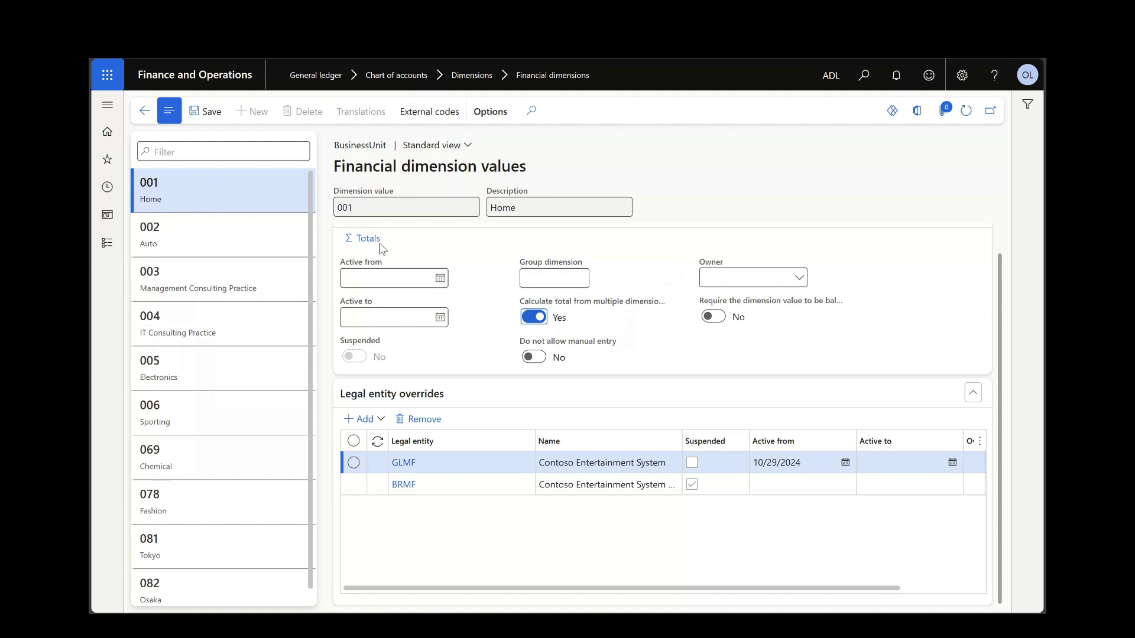
left_click(371, 243)
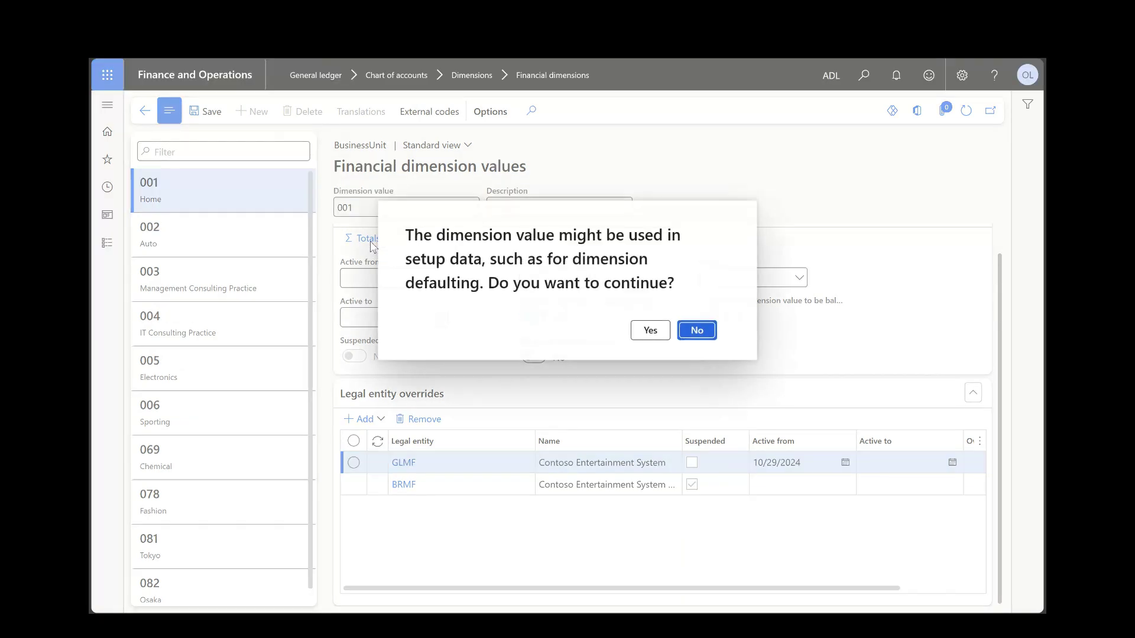
left_click(649, 332)
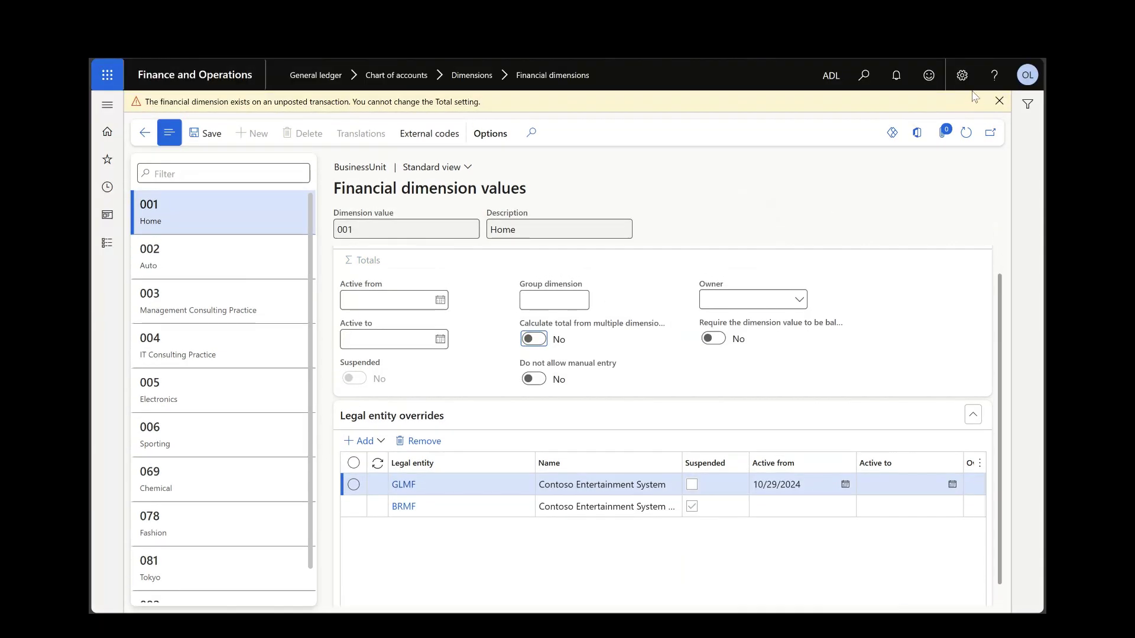
mouse_move(347, 626)
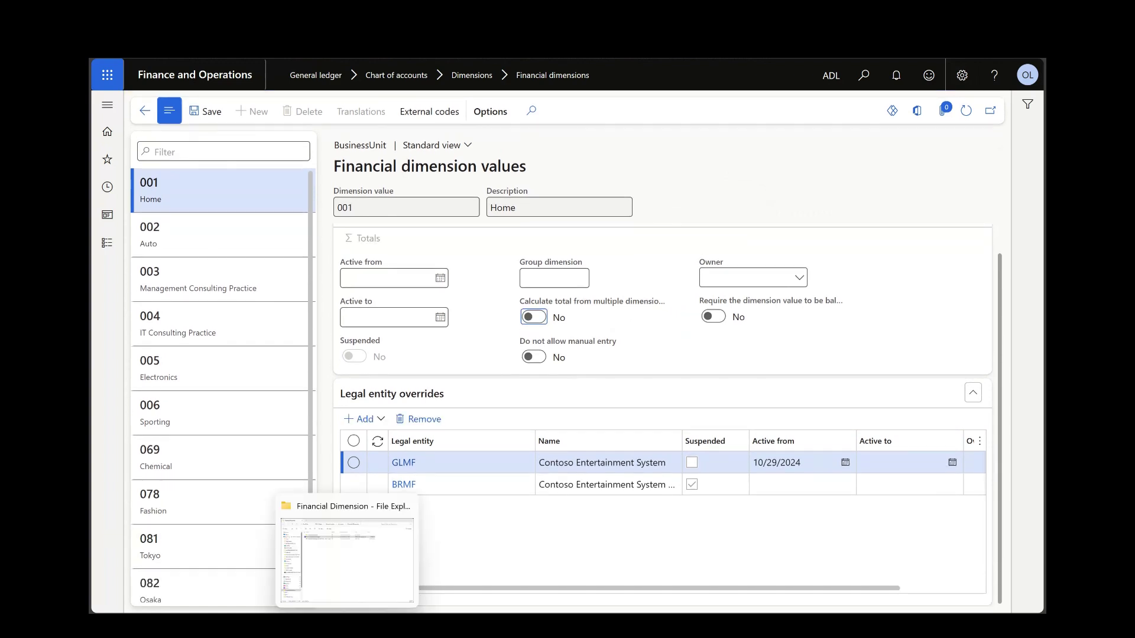
- Turn on total calculation from multiple dimension values for business unit 078 Fashion and open its account intervals
scroll(236, 441, "down", 1)
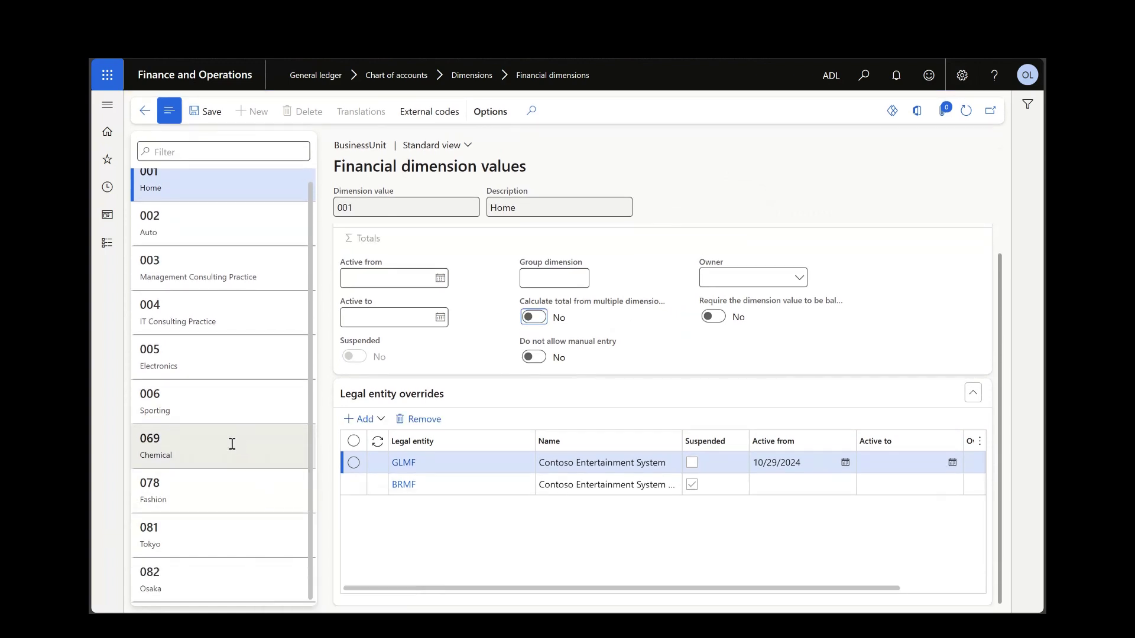
left_click(187, 502)
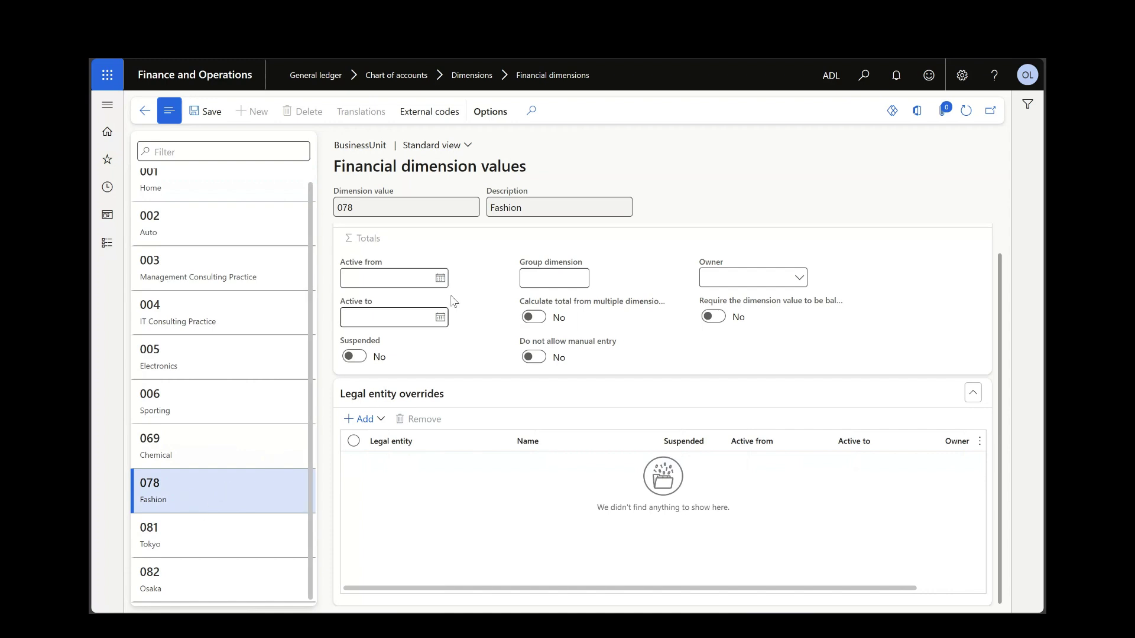
left_click(536, 319)
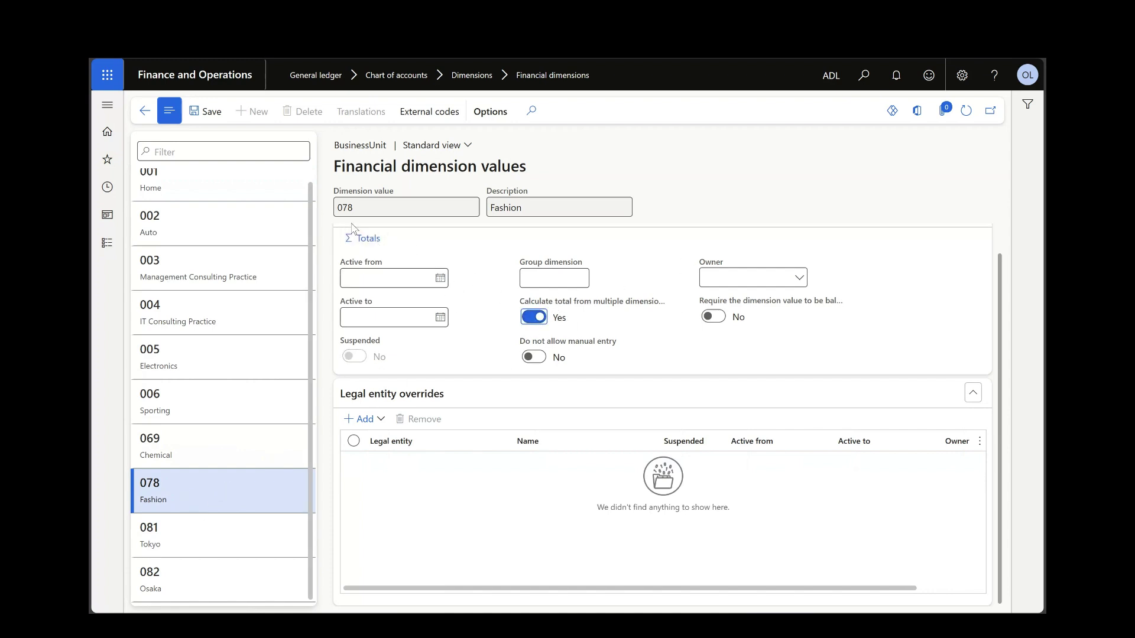
left_click(372, 239)
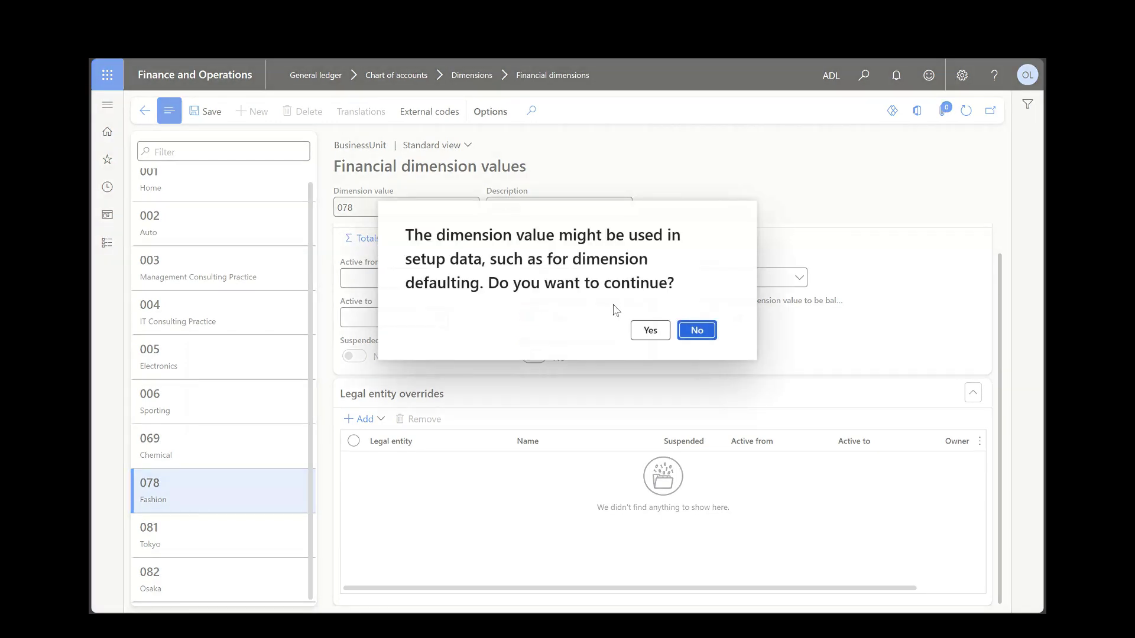
left_click(647, 330)
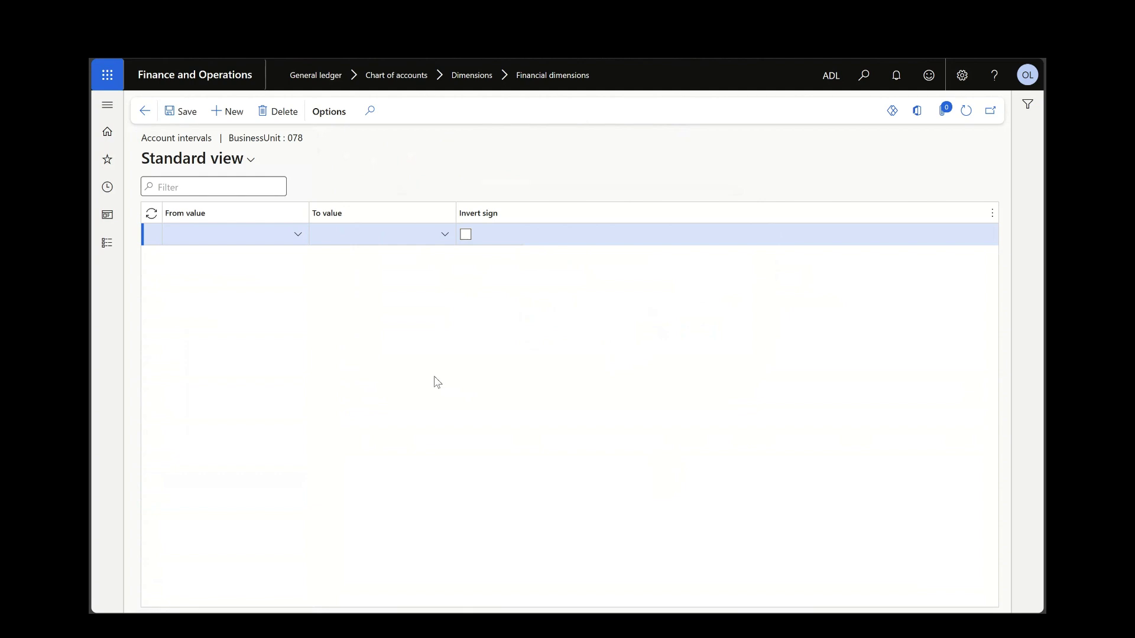
- Define an account interval for business unit 078 from value 002 to value 069 with Invert sign enabled
left_click(297, 235)
left_click(297, 235)
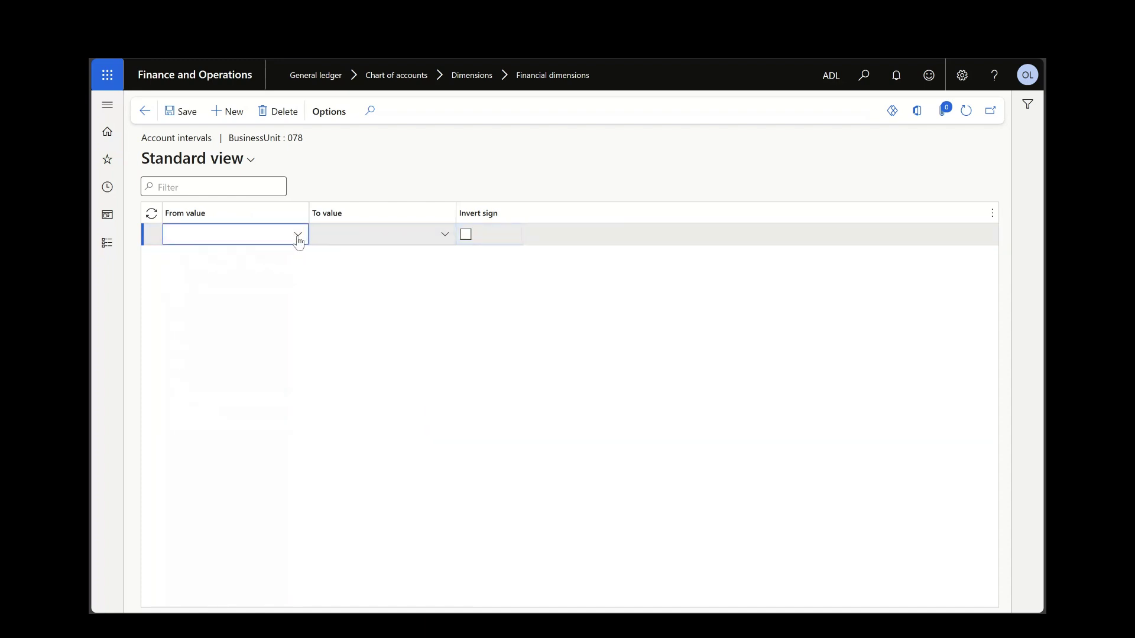
left_click(297, 235)
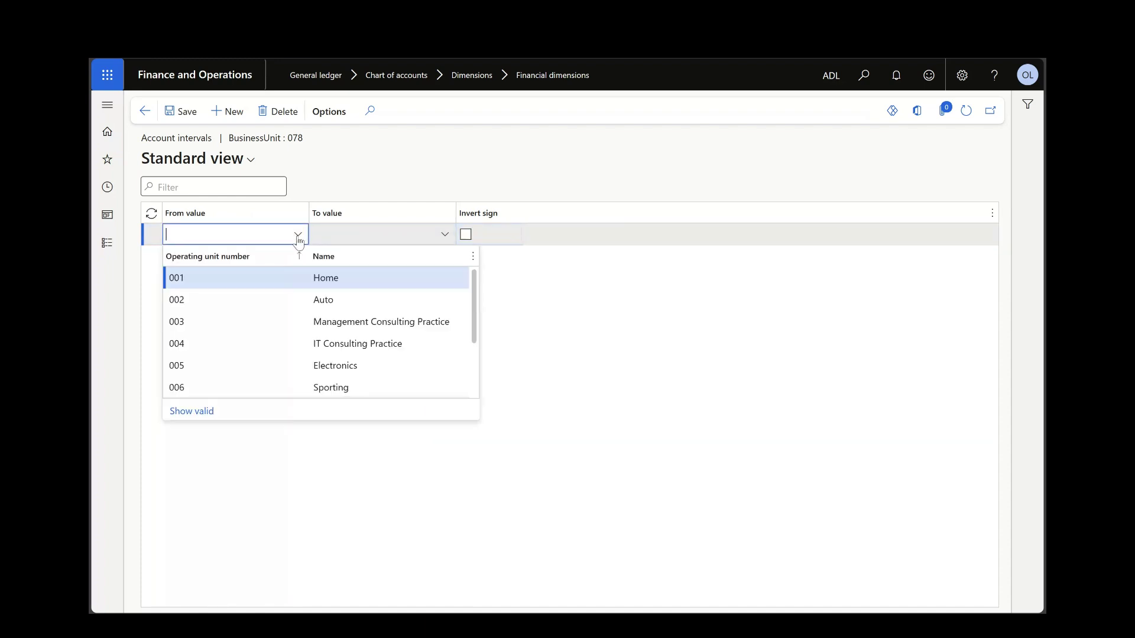
left_click(289, 305)
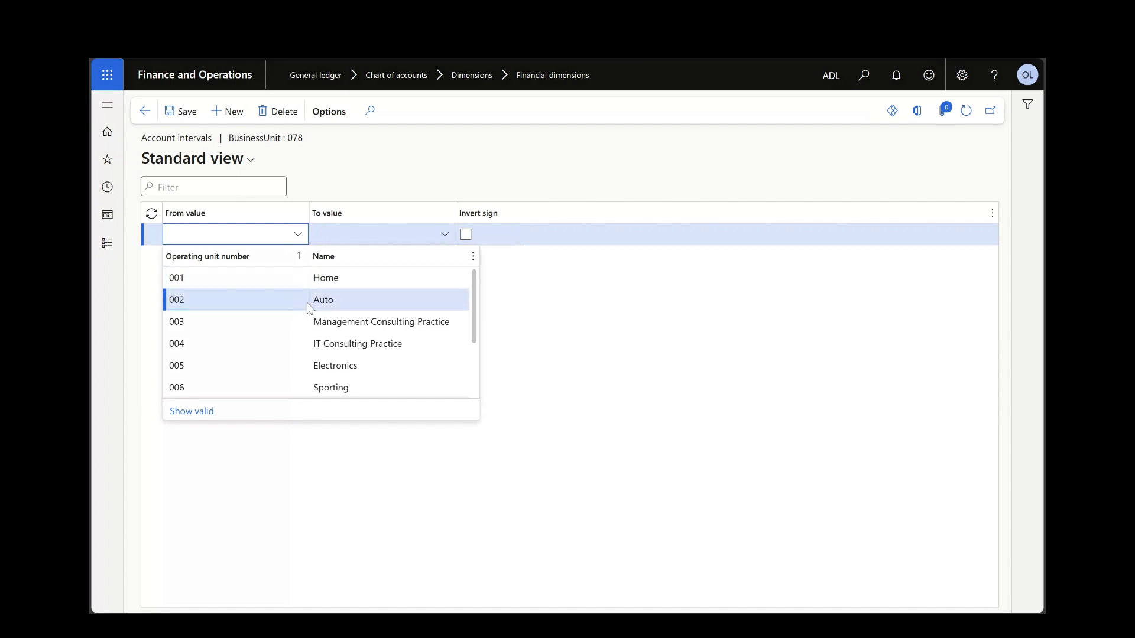
left_click(446, 235)
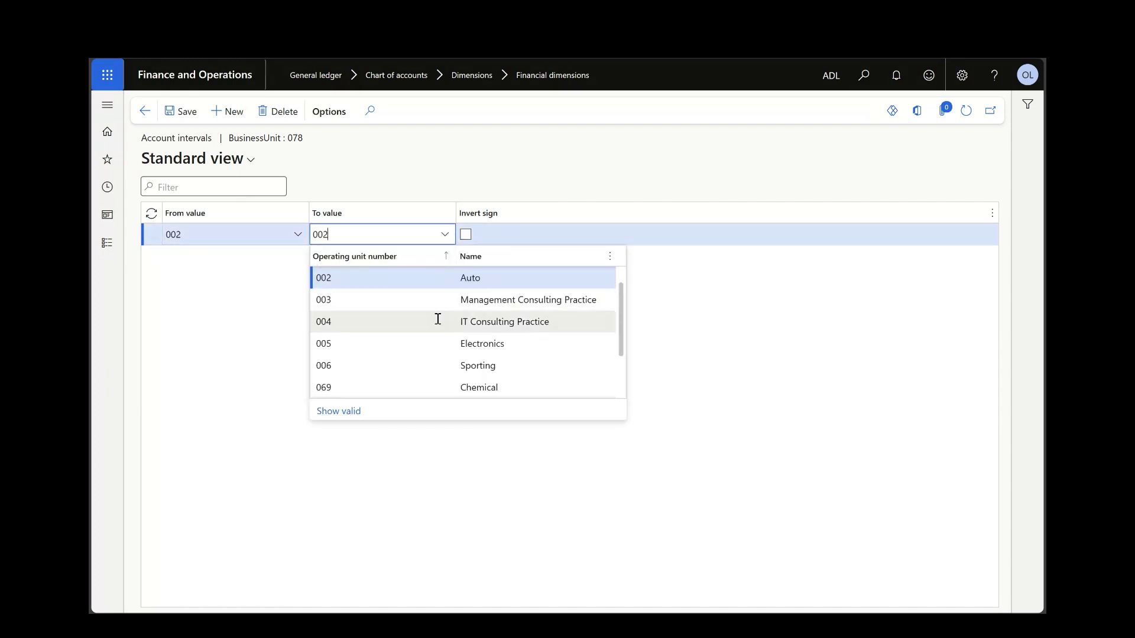
left_click(418, 390)
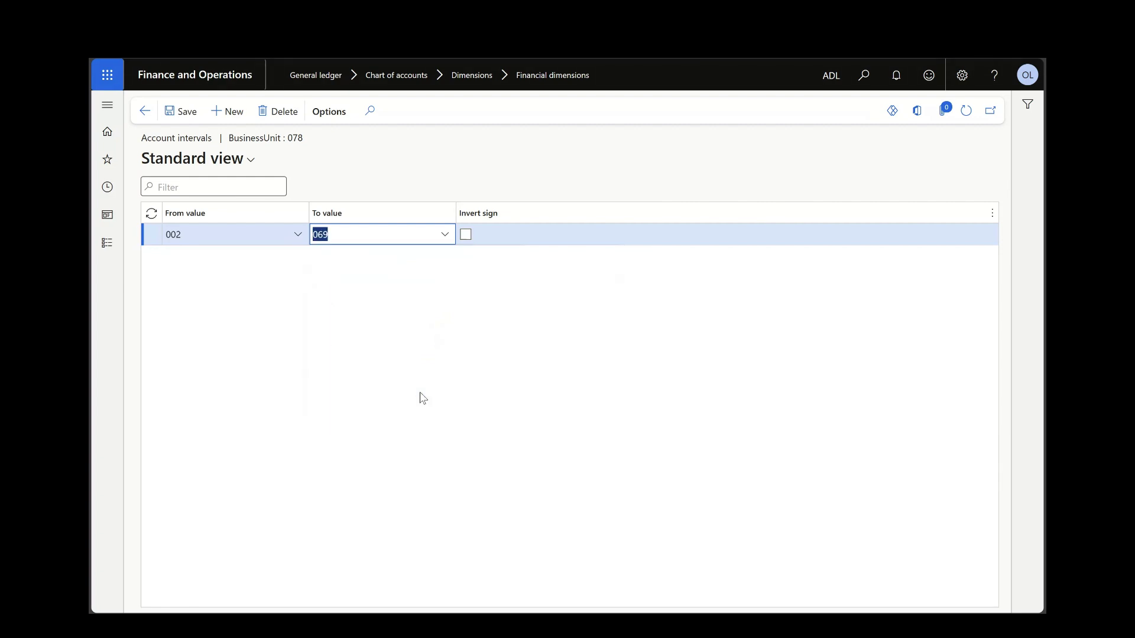
left_click(401, 343)
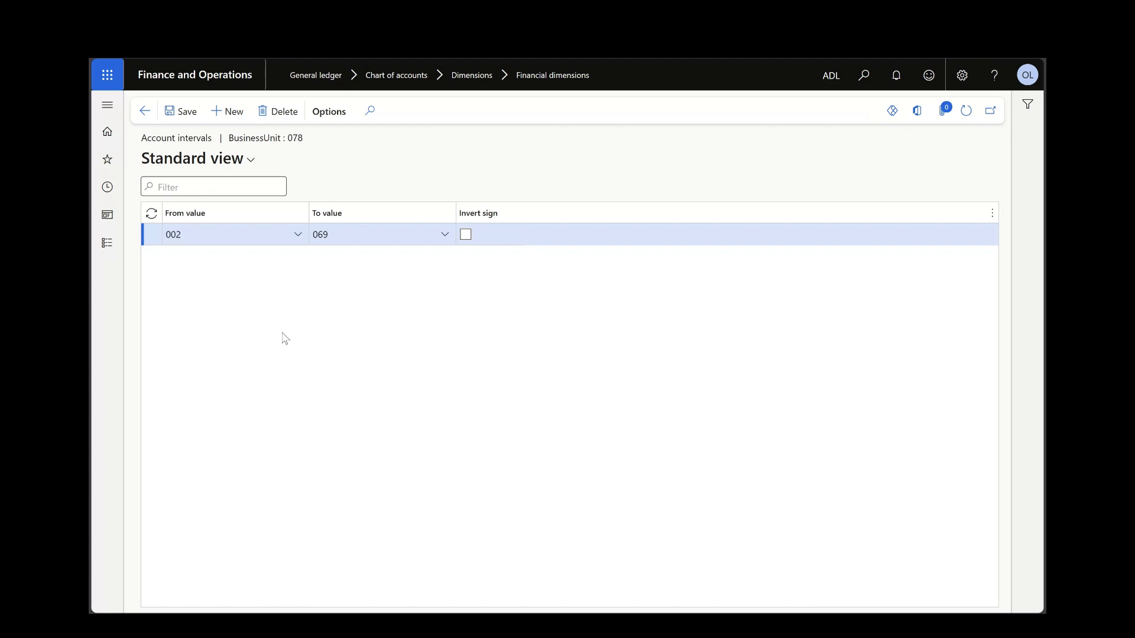
left_click(465, 235)
left_click(465, 234)
left_click(465, 234)
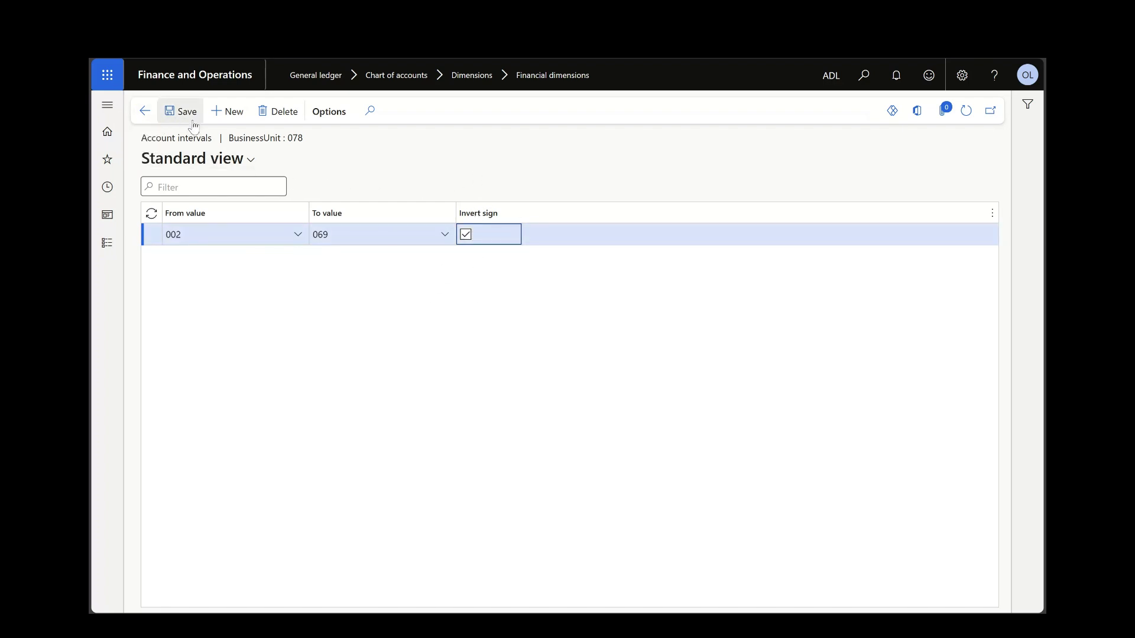
- Delete the account interval of business unit 078, turn off its total calculation and save the dimension value
left_click(284, 112)
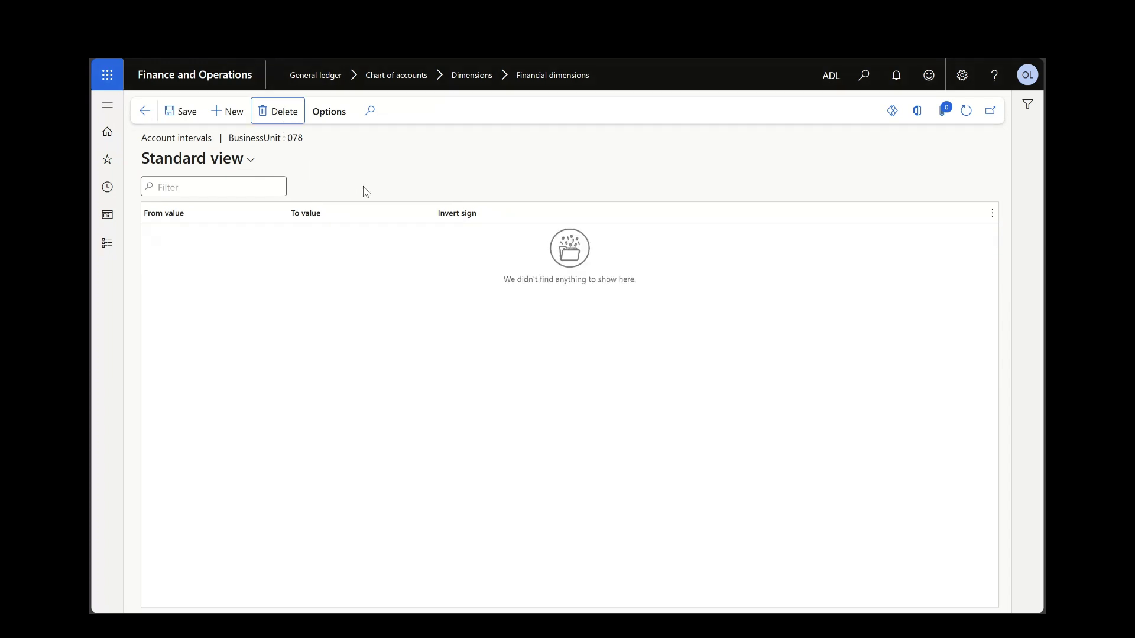
left_click(145, 112)
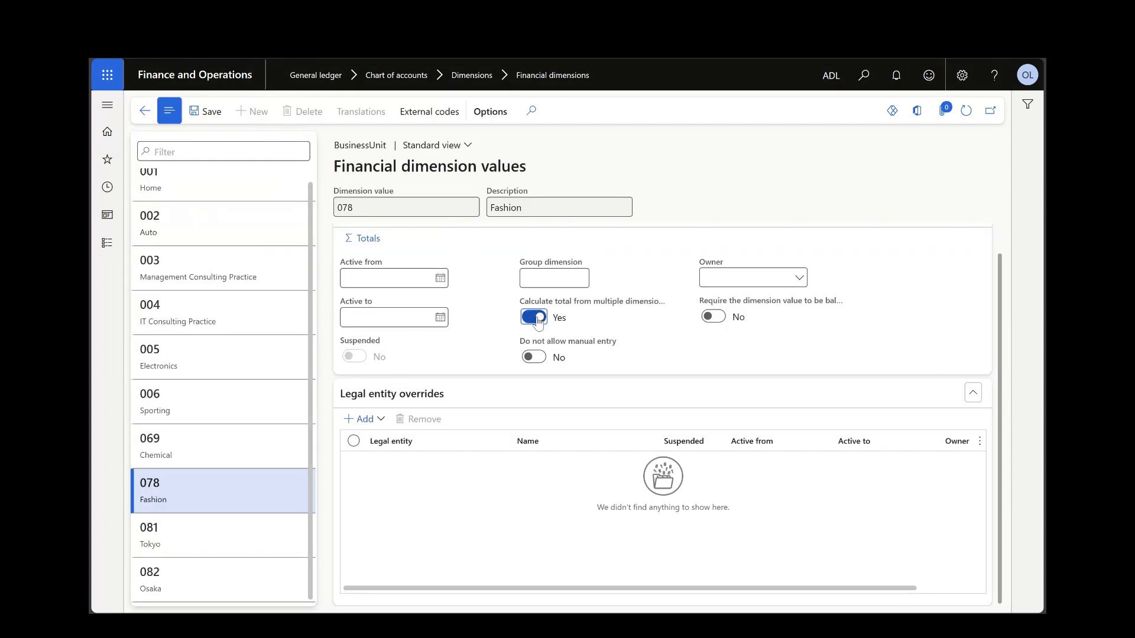
left_click(535, 318)
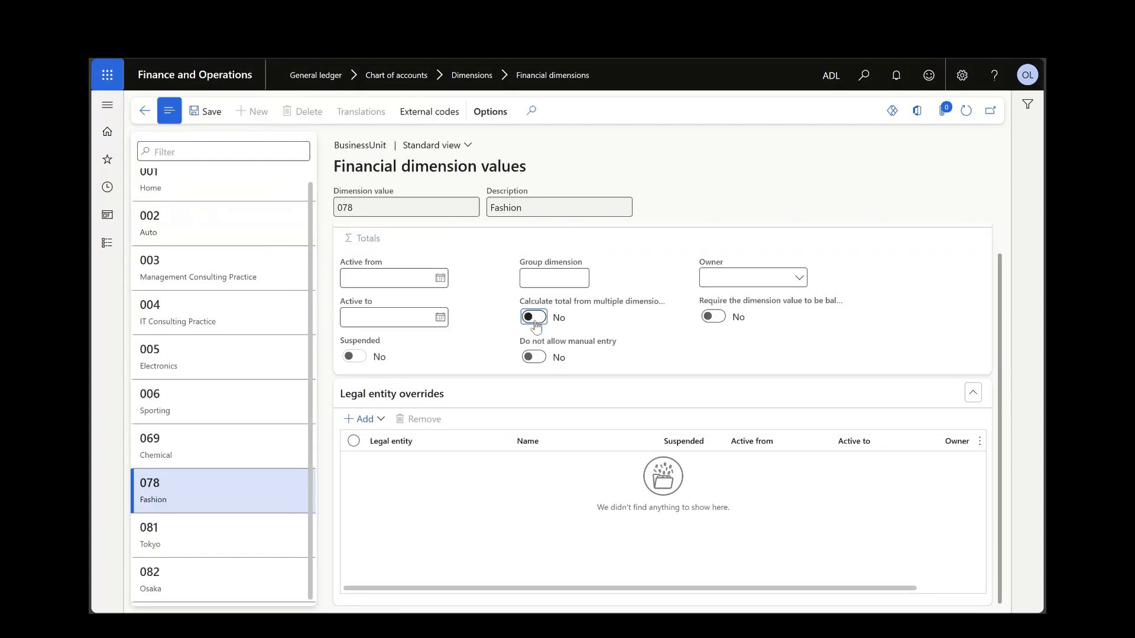
left_click(214, 112)
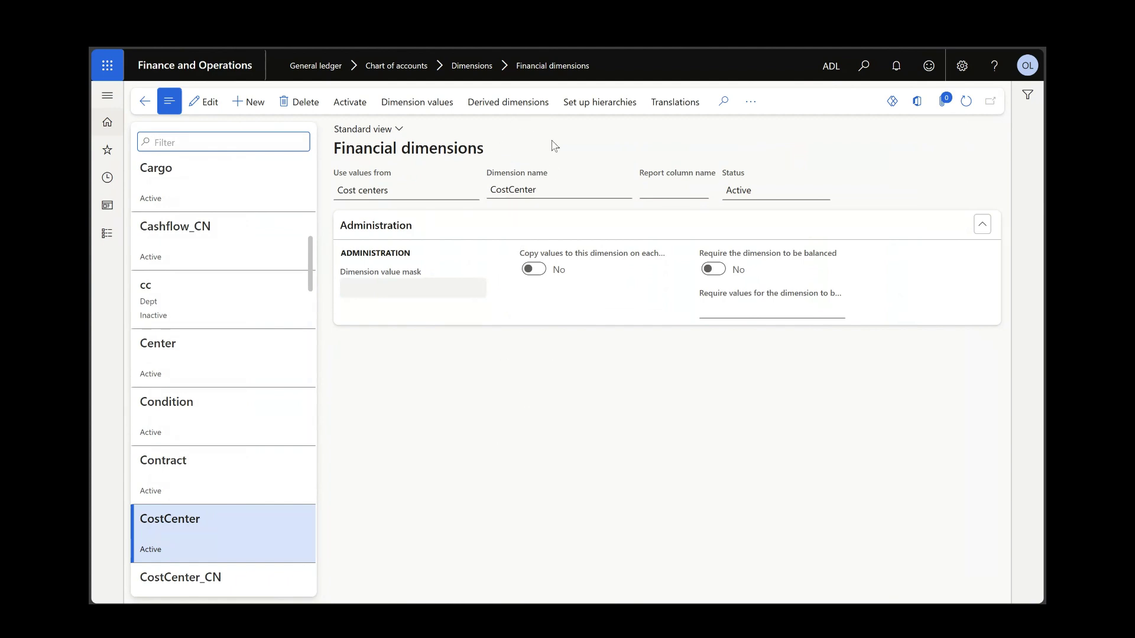
- In the derived dimensions of CostCenter, derive business unit 001 Home from cost center 007 Trade Shows
left_click(521, 104)
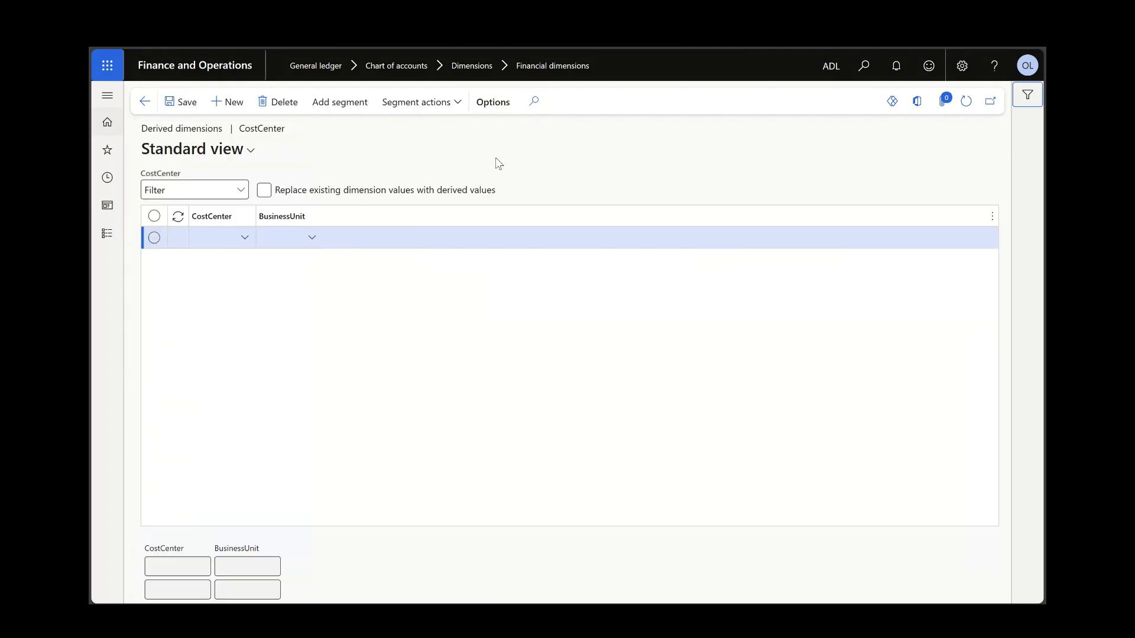
left_click(145, 101)
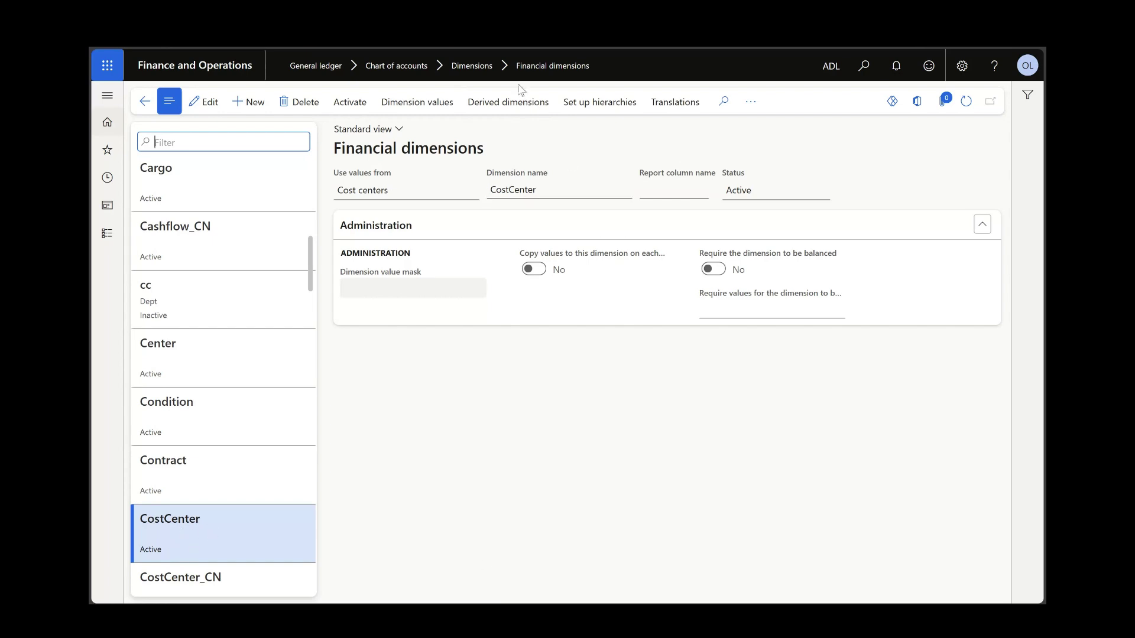
left_click(518, 108)
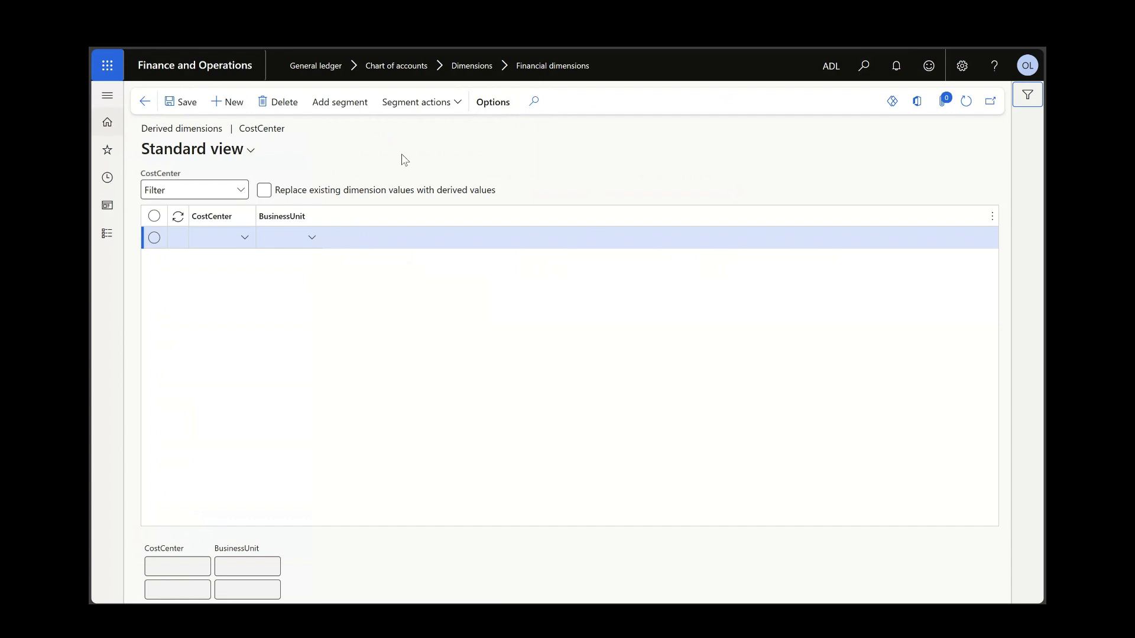
left_click(246, 240)
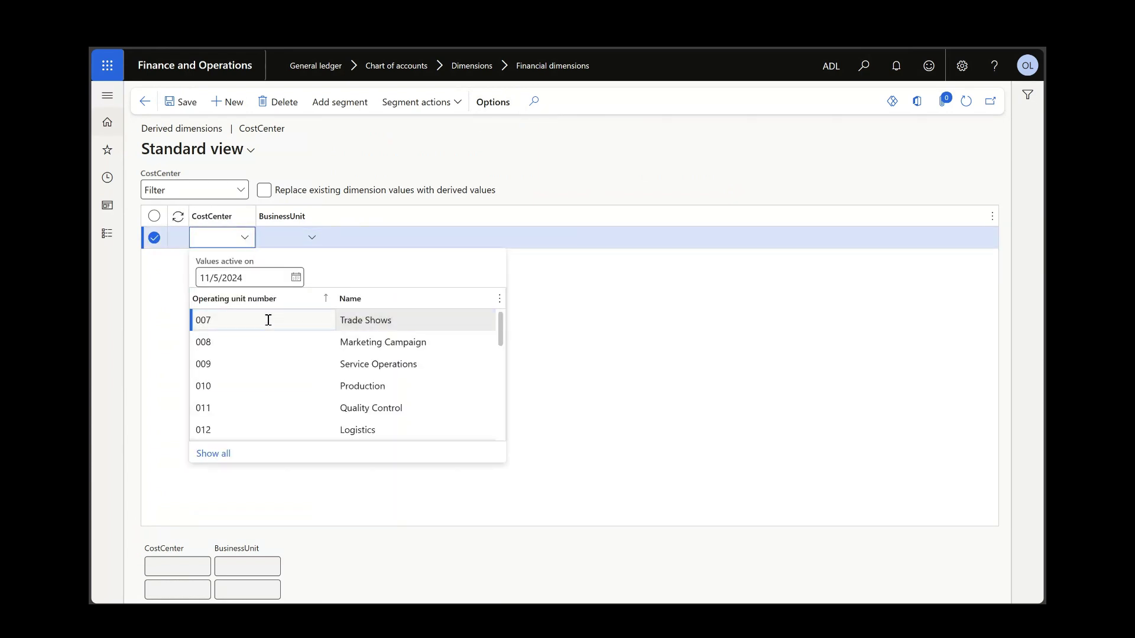
left_click(259, 316)
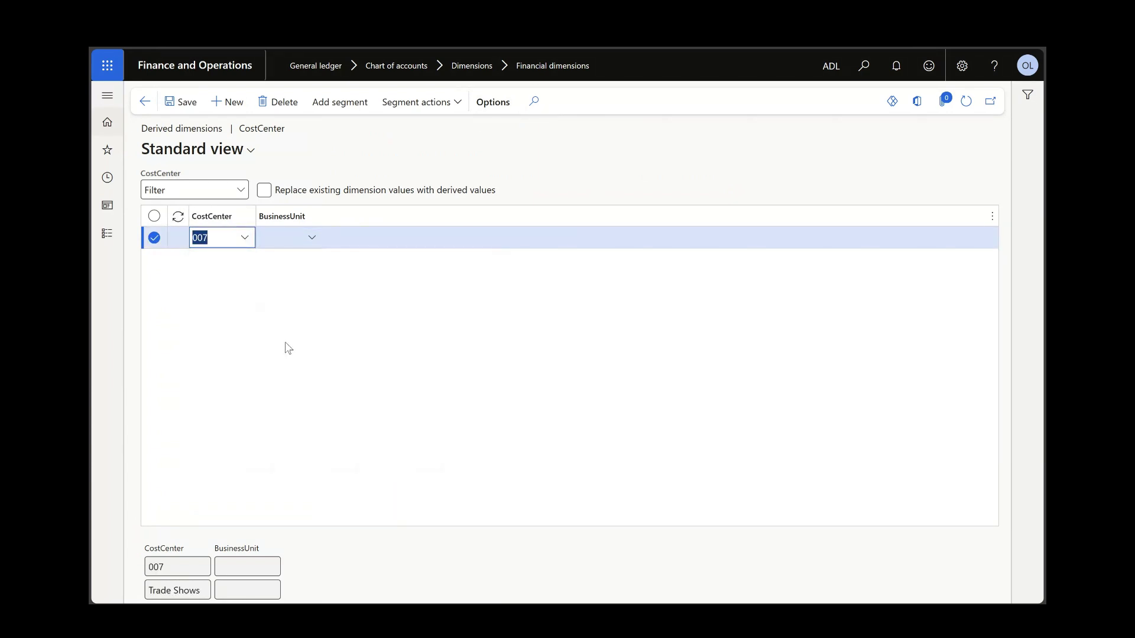
left_click(311, 241)
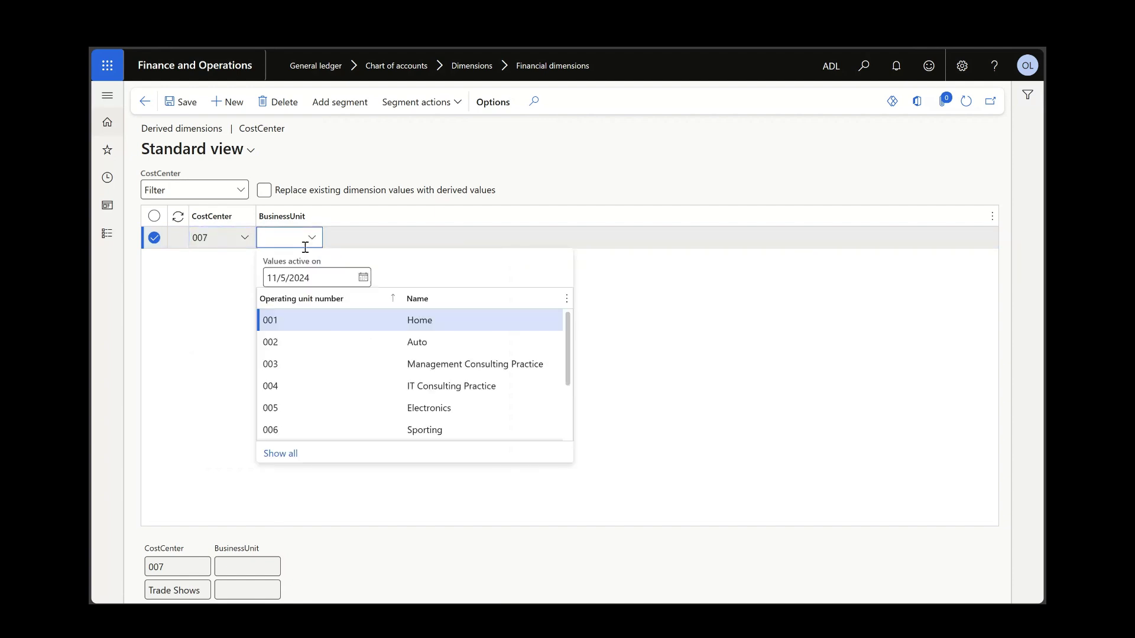
left_click(310, 321)
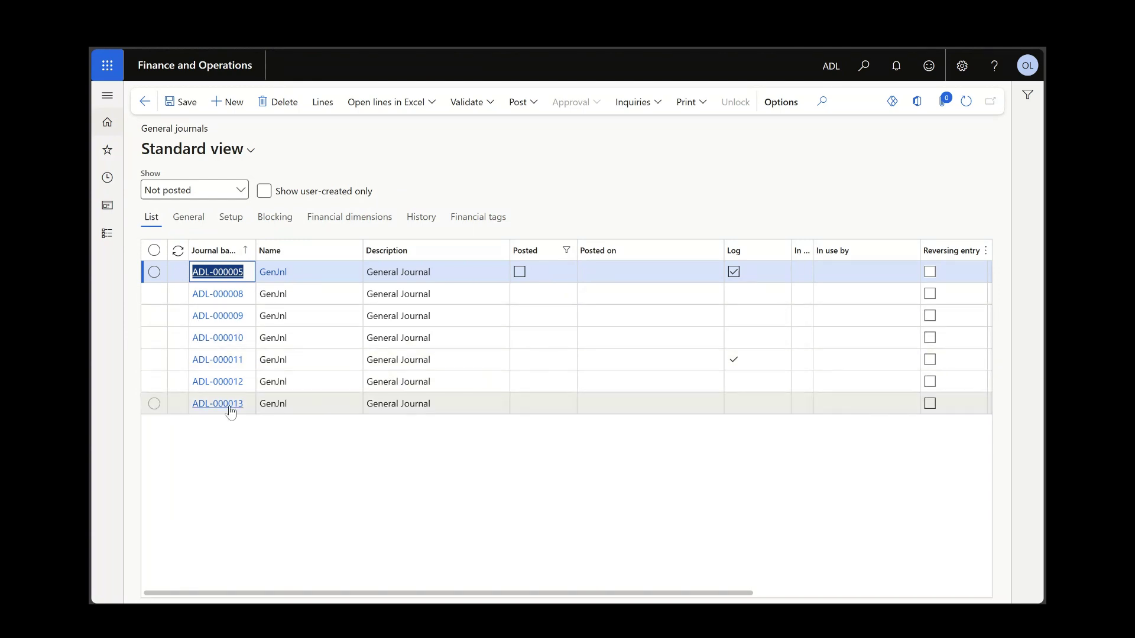
- Open the lines of general journal ADL-000013 and clear the cost center and business unit from the line's ledger account
left_click(231, 412)
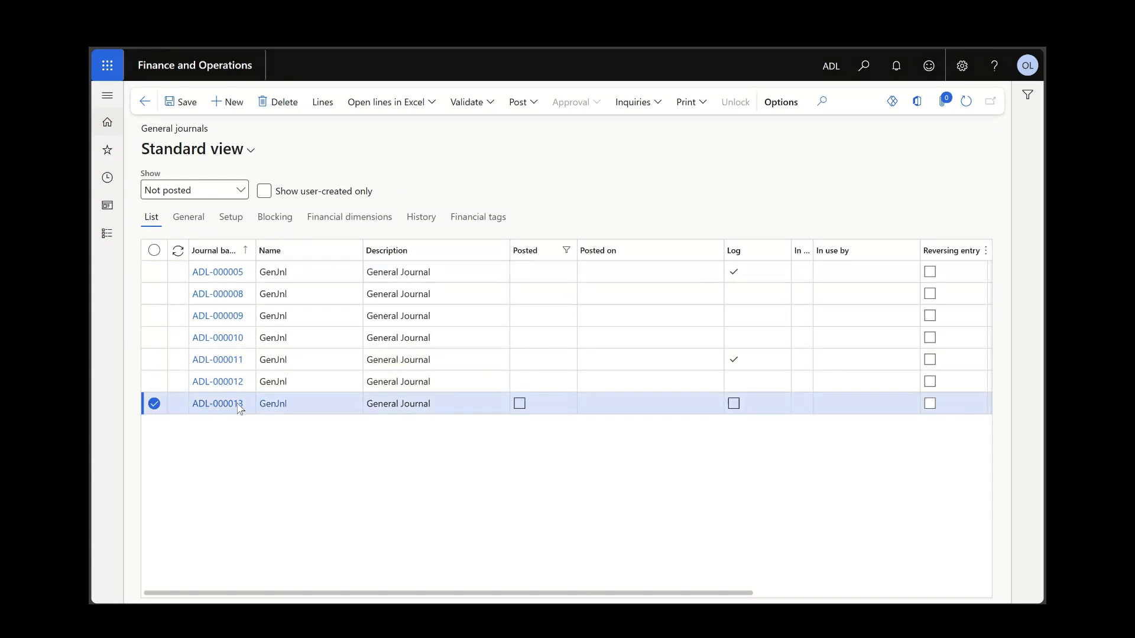
left_click(239, 408)
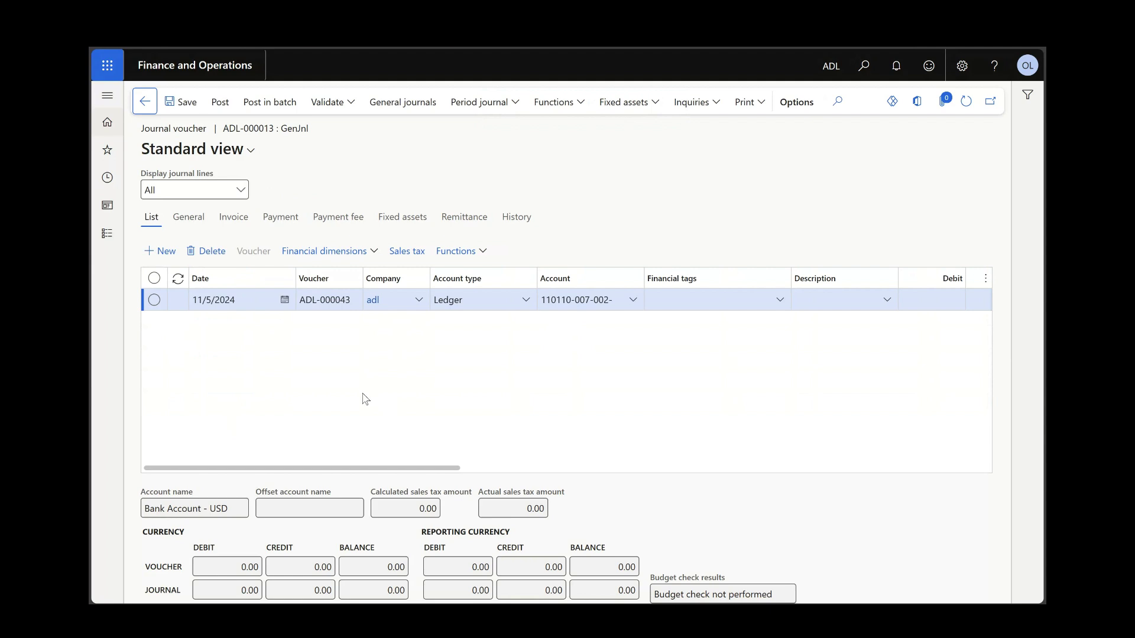
left_click(631, 300)
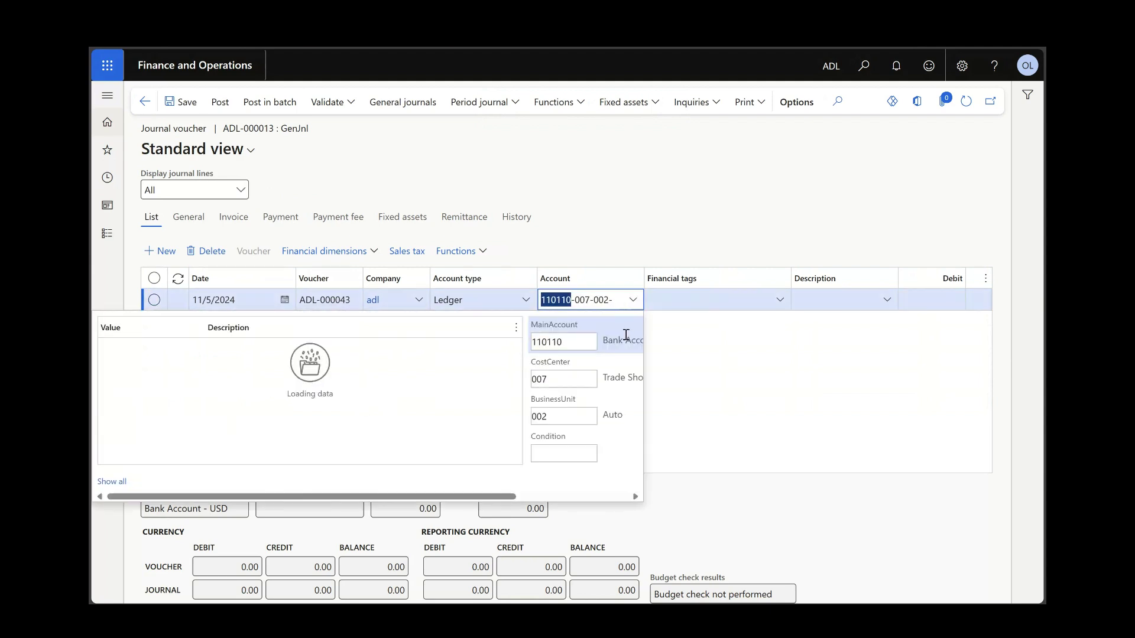
left_click(588, 380)
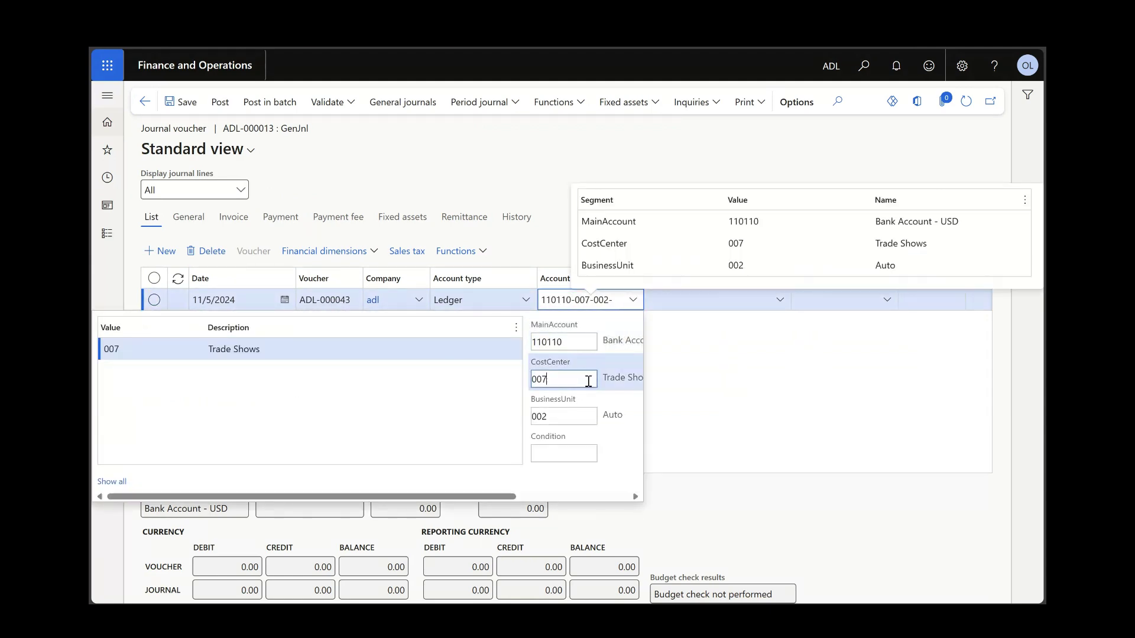
key("BackSpace")
key("BackSpace")
key("BackSpace")
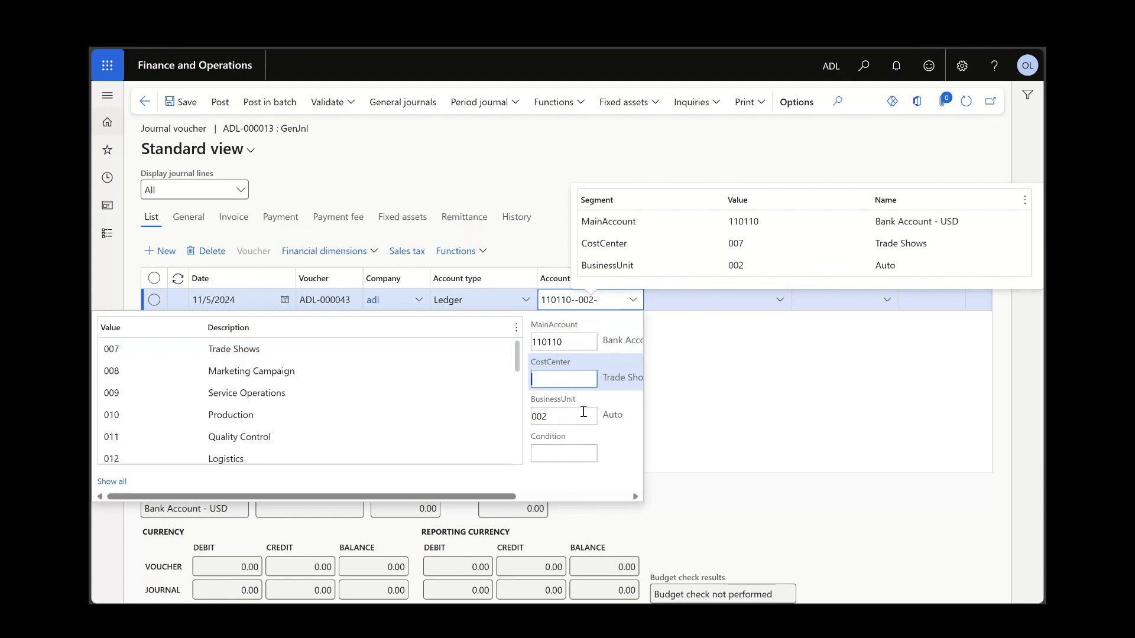
left_click(586, 417)
key("BackSpace")
key("BackSpace")
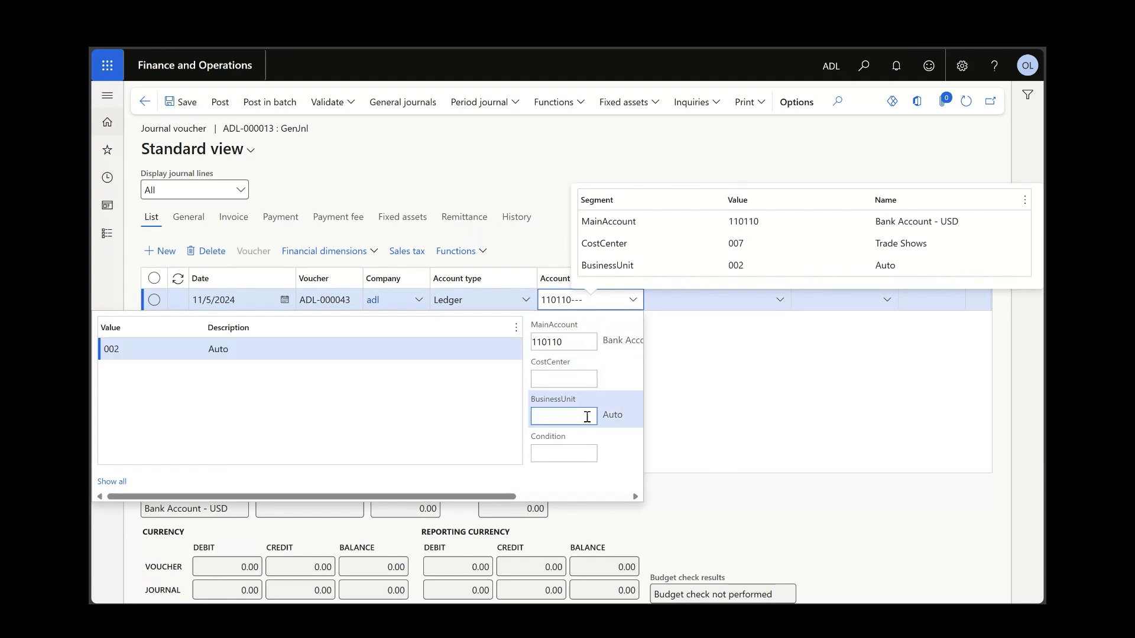
- Set the journal line's ledger account to main account 110130, cost center 007 Trade Shows and business unit 001 Home
left_click(594, 339)
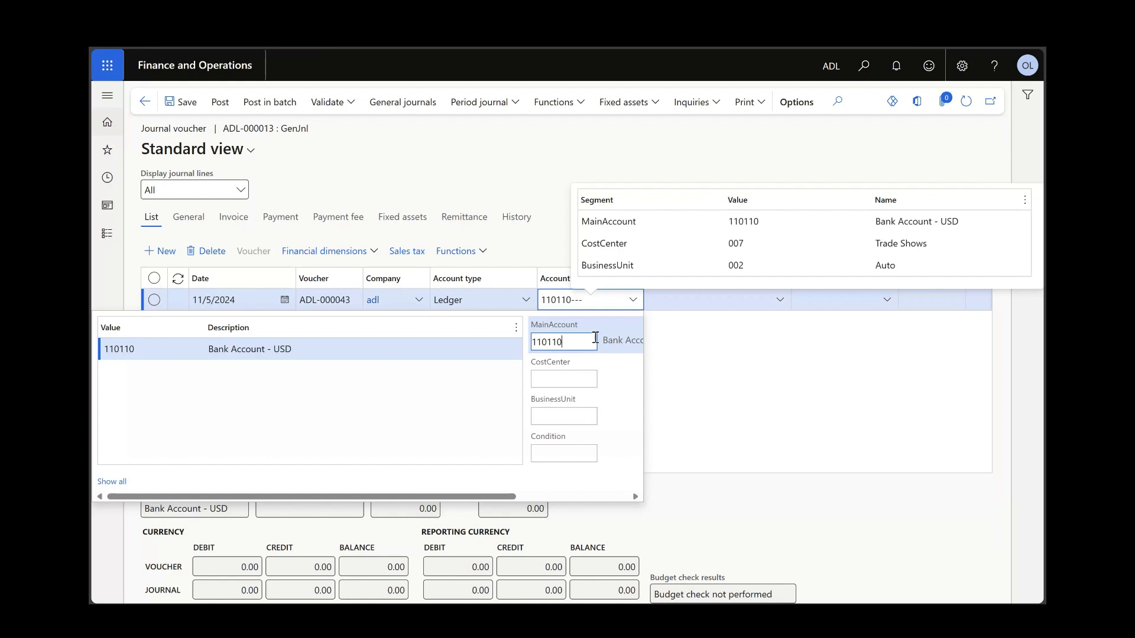
left_click_drag(590, 336, 527, 341)
key("BackSpace")
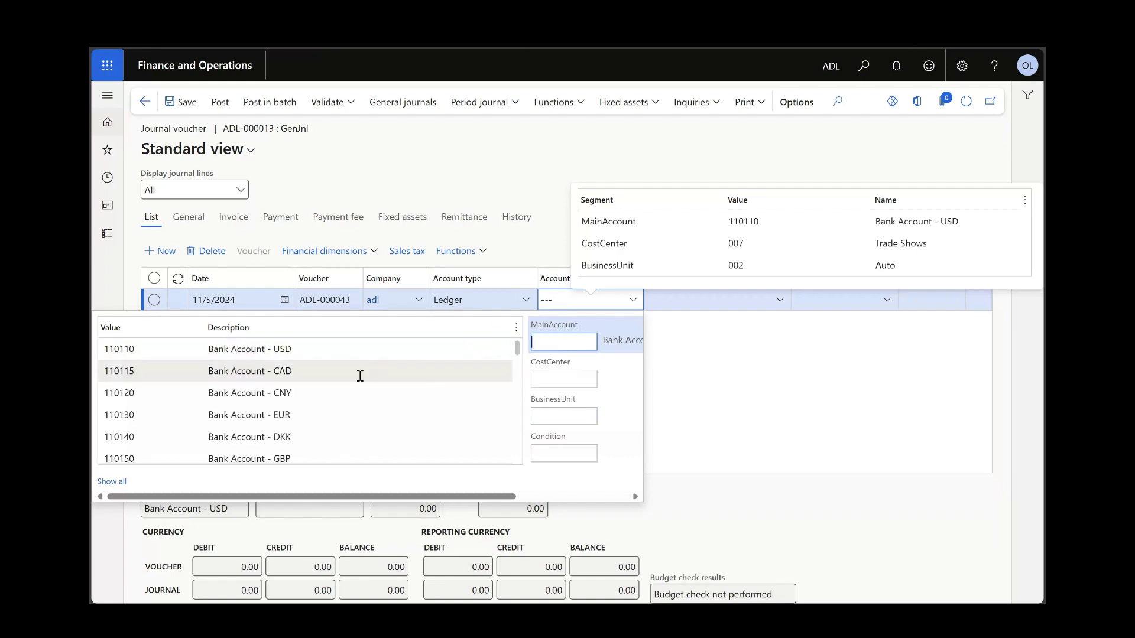
left_click(304, 417)
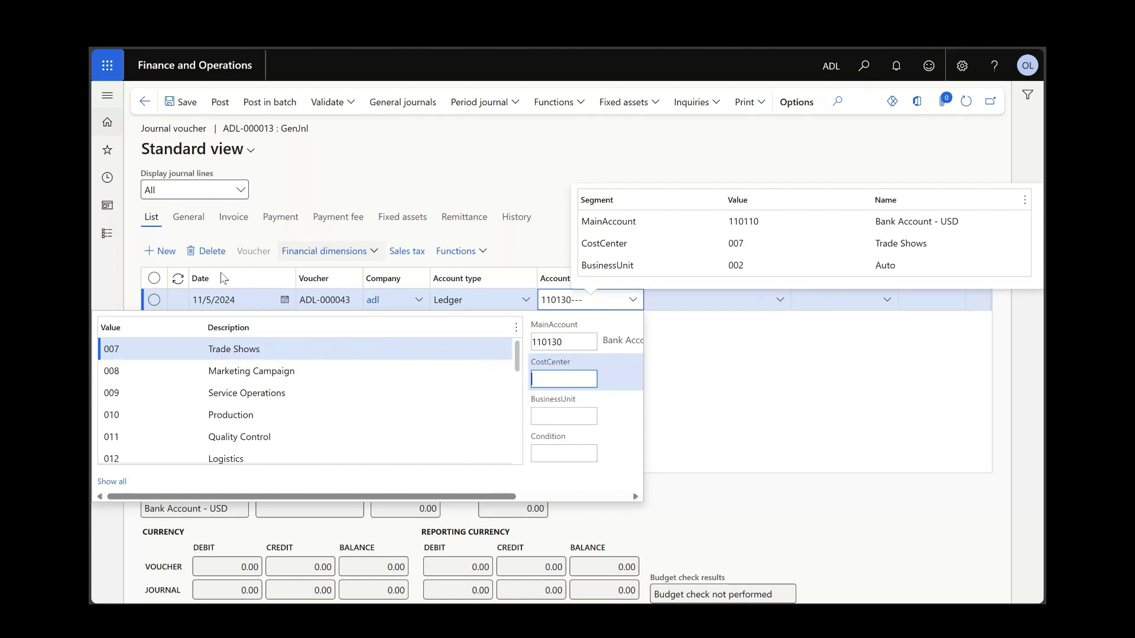
left_click(228, 354)
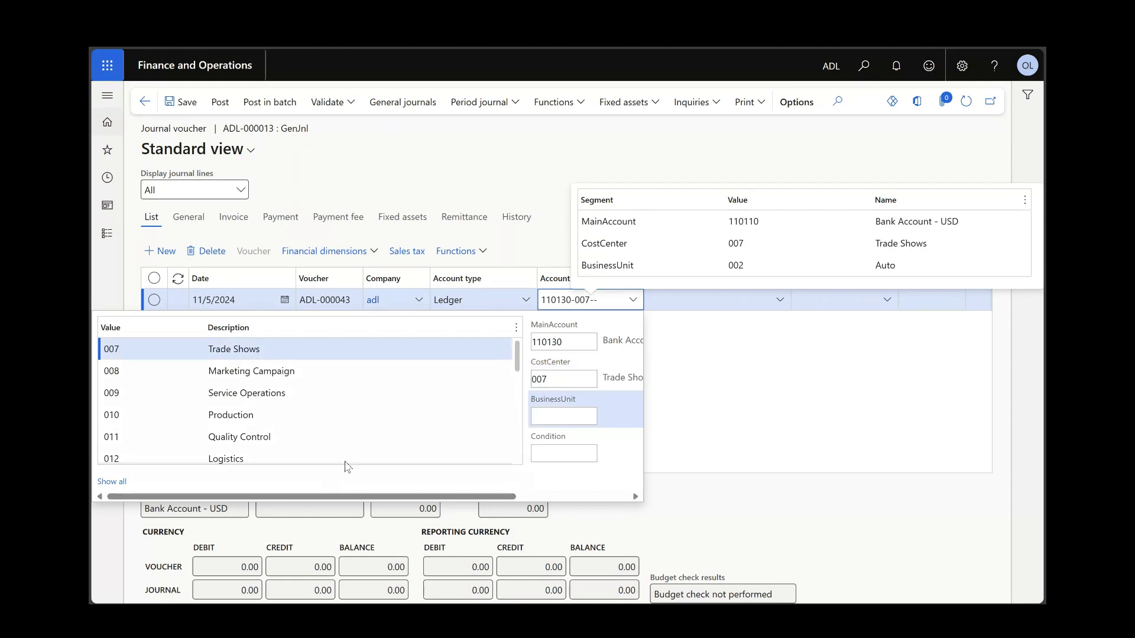
left_click(452, 348)
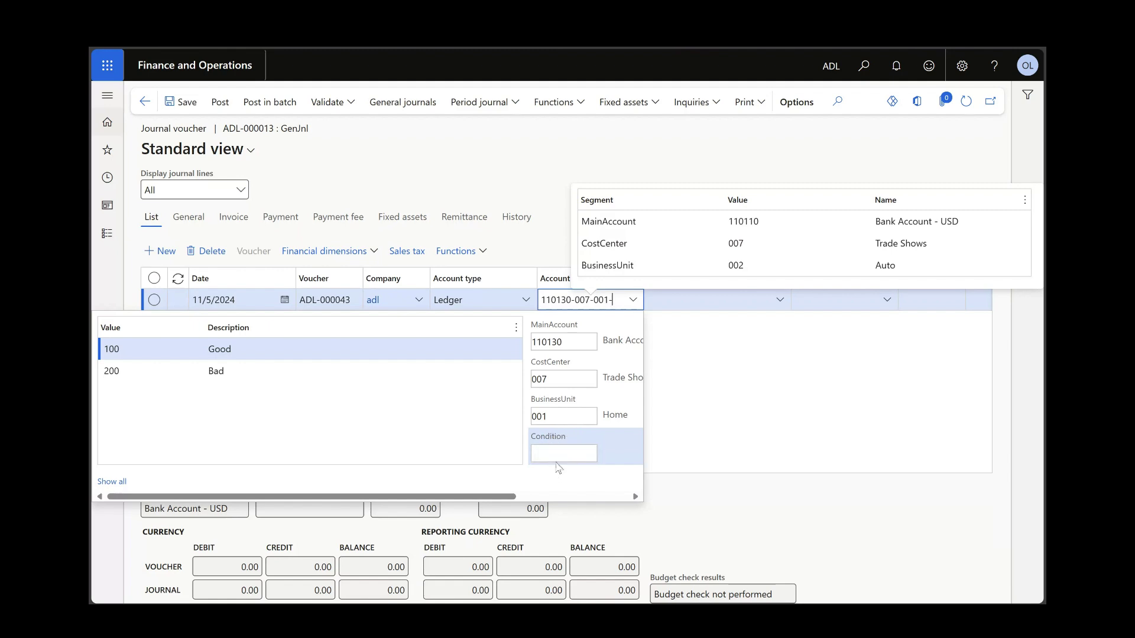
left_click(577, 372)
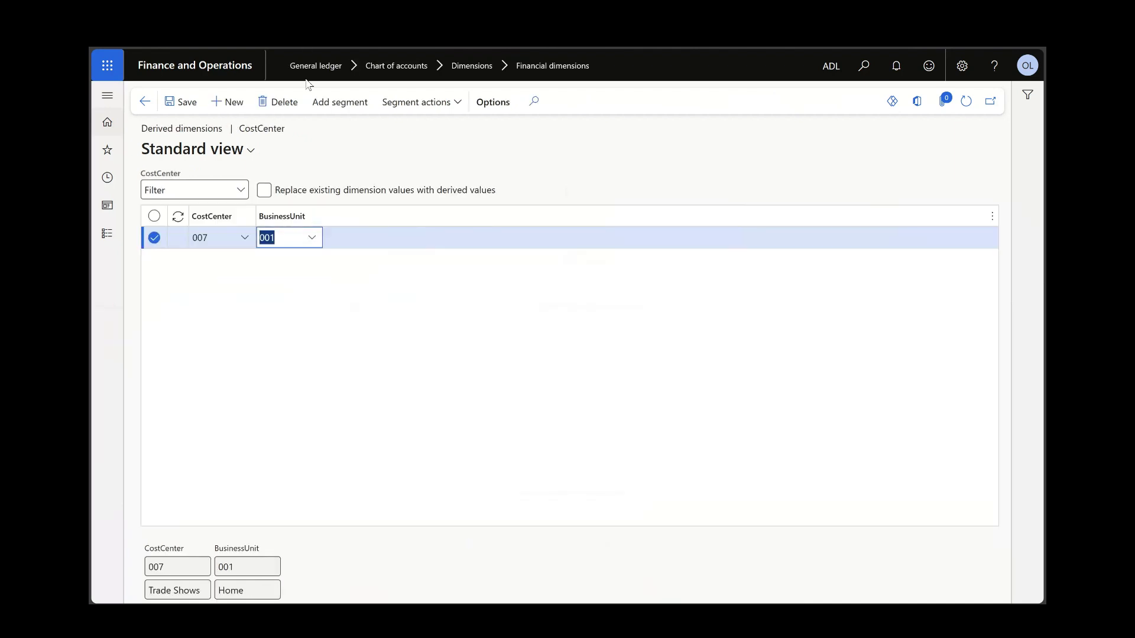
- Save the derived dimensions of CostCenter and enable replacing existing dimension values with derived values
left_click(168, 105)
left_click(264, 194)
left_click(264, 195)
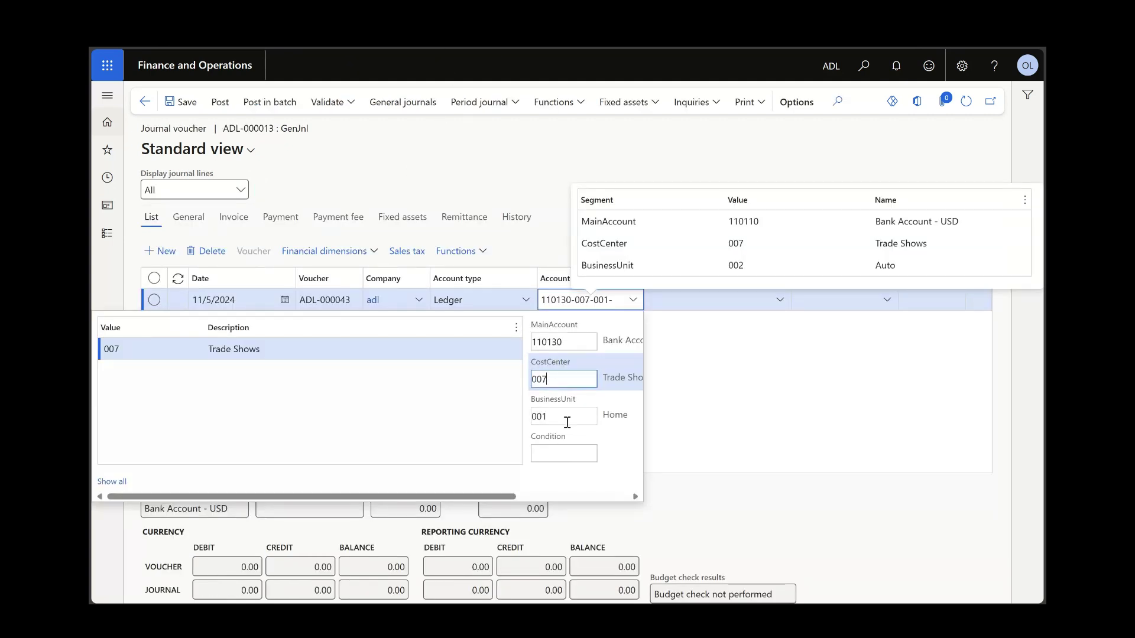
- Change the business unit in the journal line's ledger account to 003 Management Consulting Practice
left_click(572, 416)
key("BackSpace")
key("BackSpace")
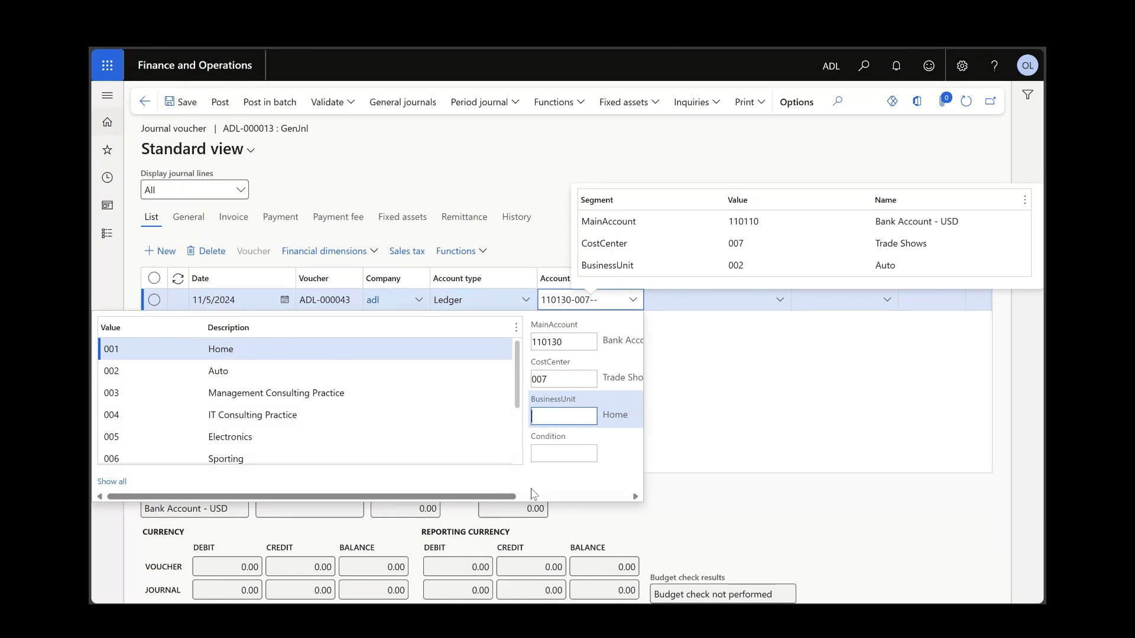
left_click(237, 395)
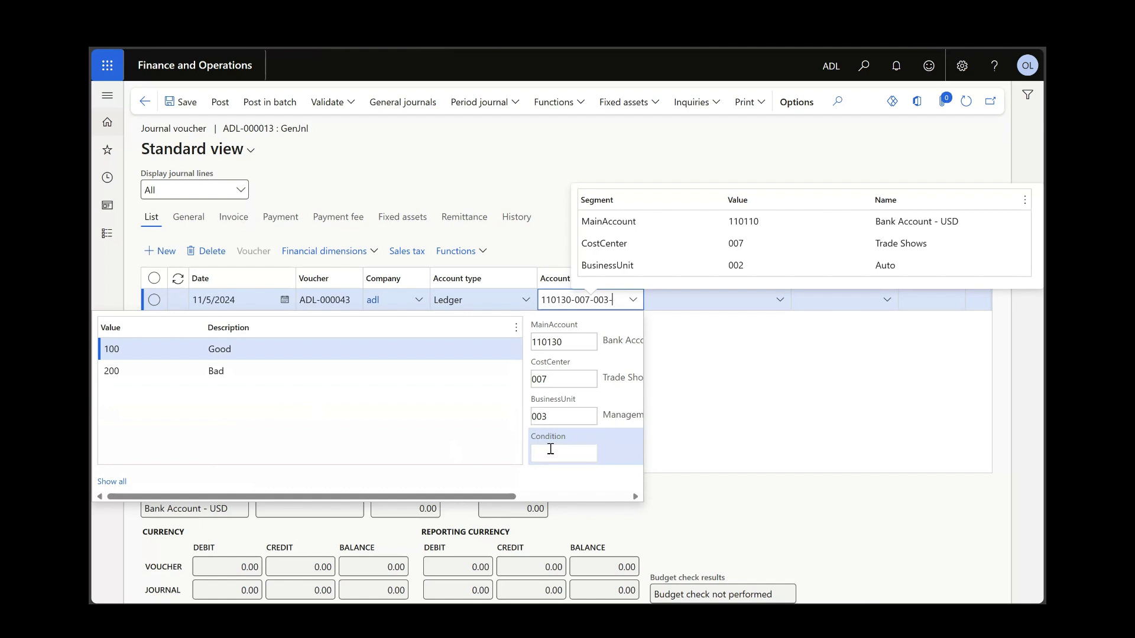
- Clear the cost center in the ledger account and reselect 007 Trade Shows to test the derived business unit
left_click(585, 381)
key("BackSpace")
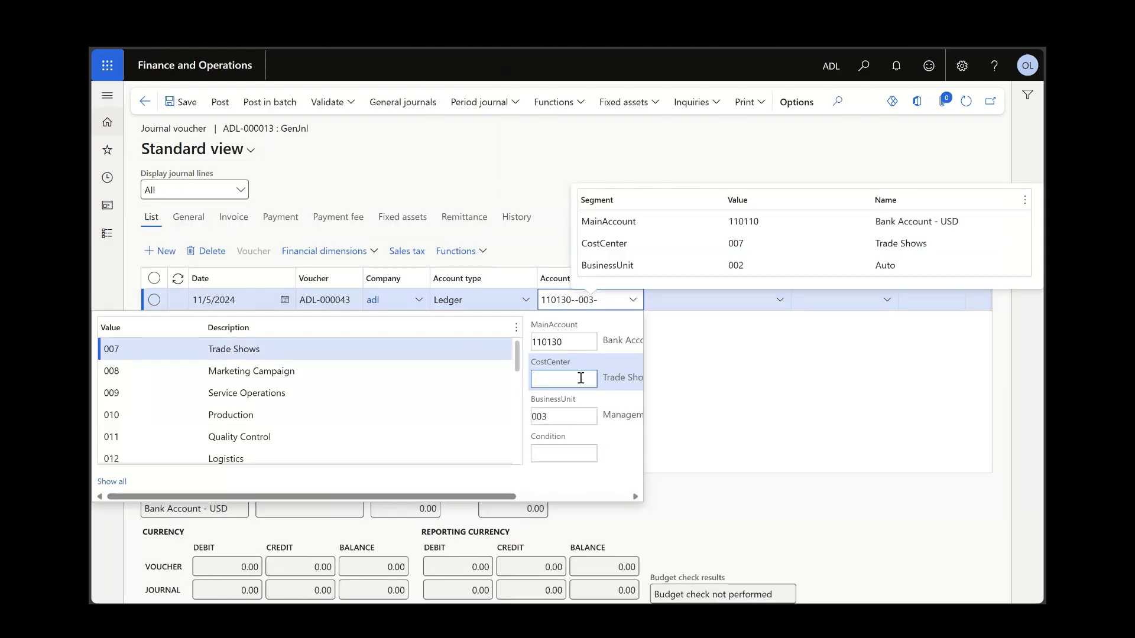
left_click(232, 347)
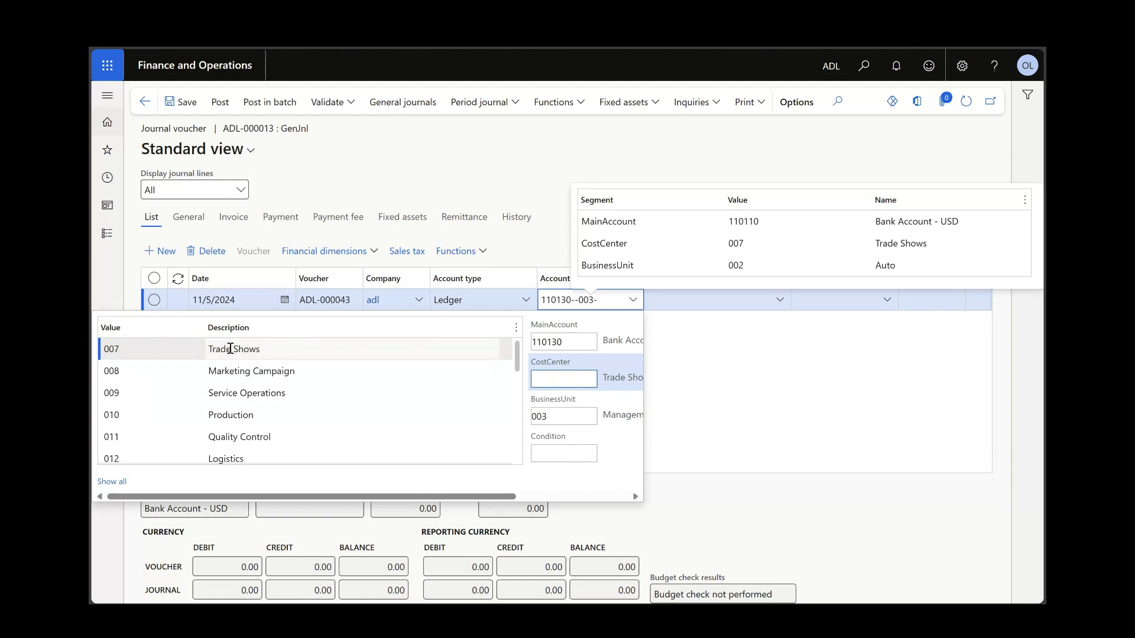
left_click(572, 414)
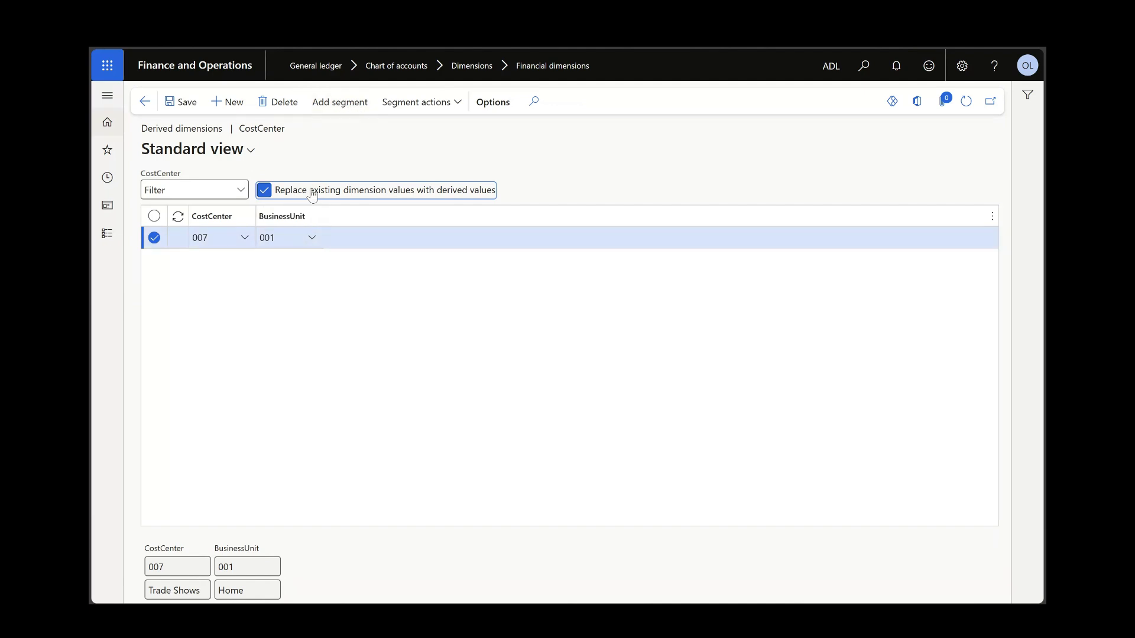
- Add a Condition segment to the derived dimensions of CostCenter and derive condition 200 Bad from cost center 007
left_click(337, 108)
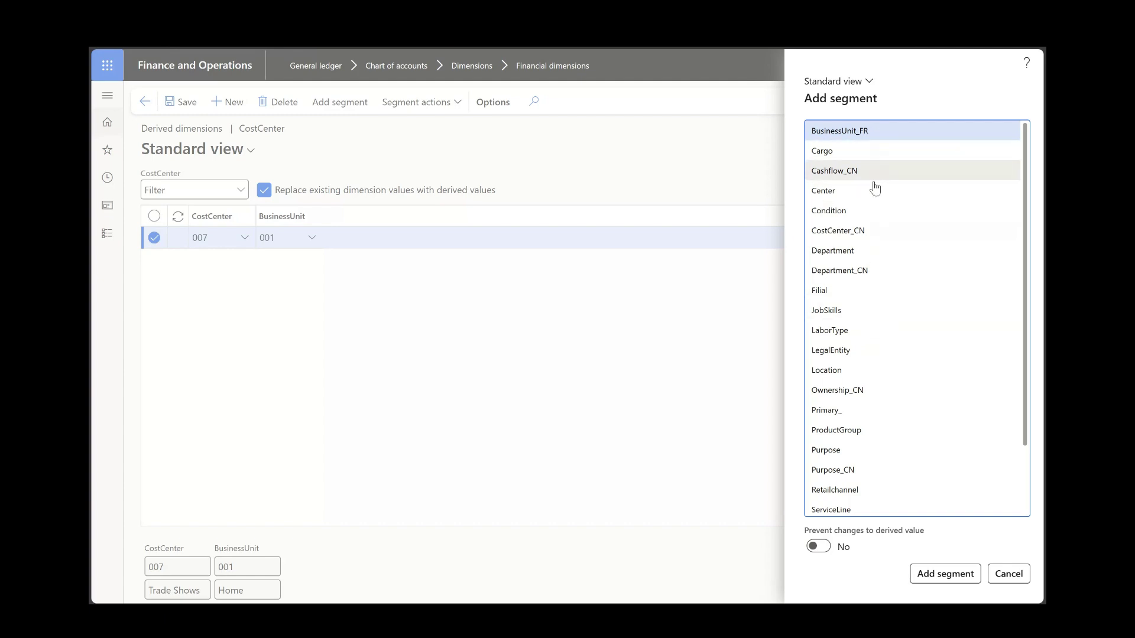
left_click(849, 211)
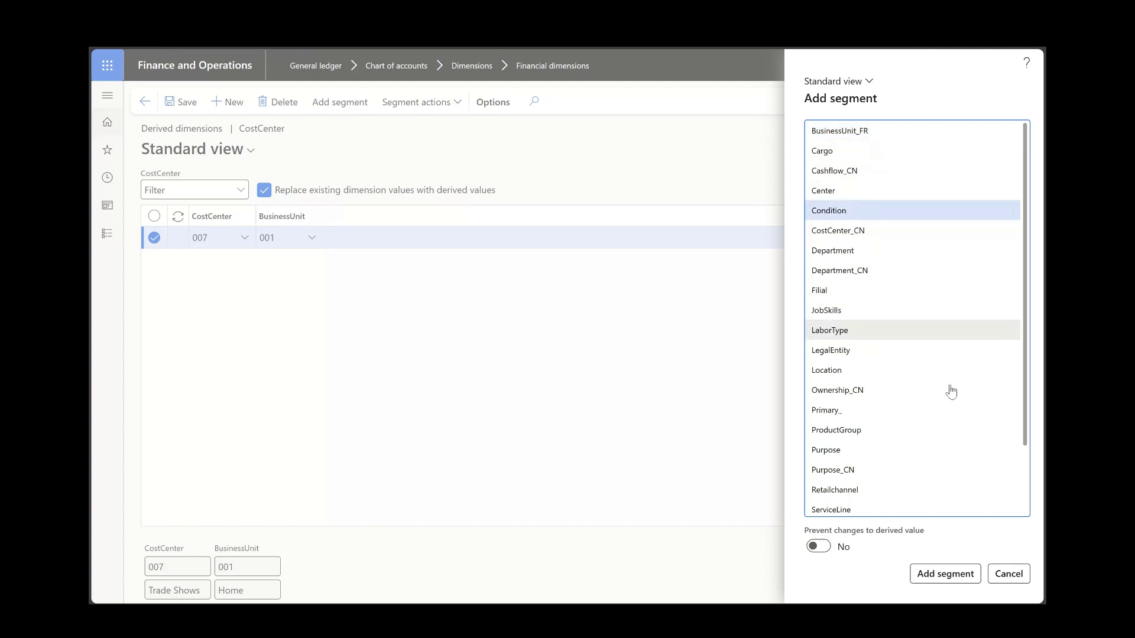
left_click(941, 576)
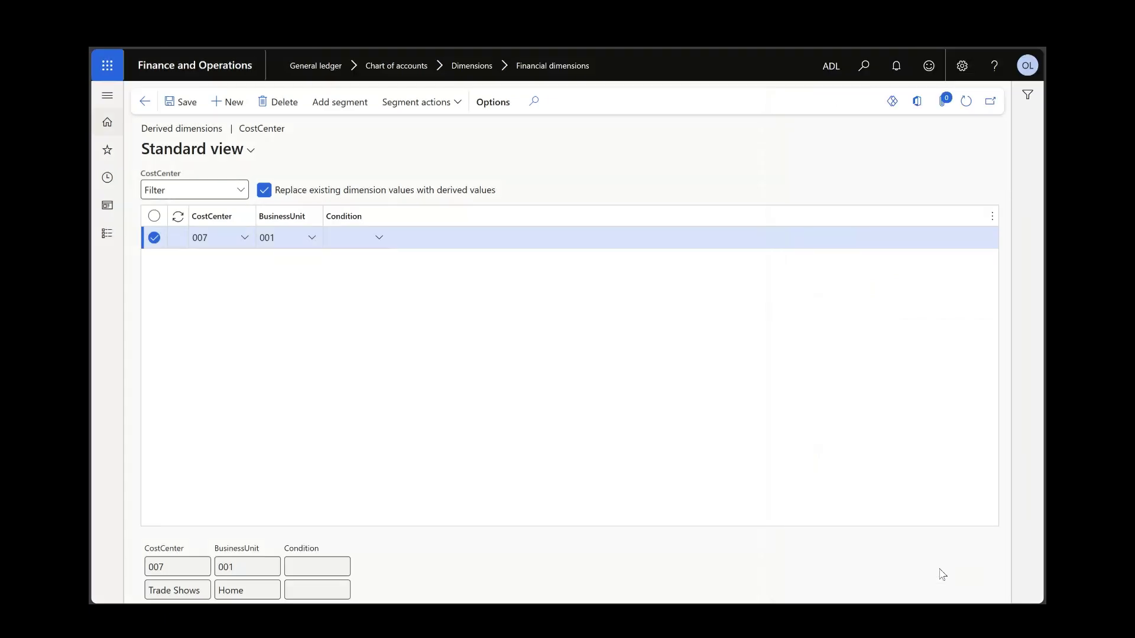
left_click(379, 238)
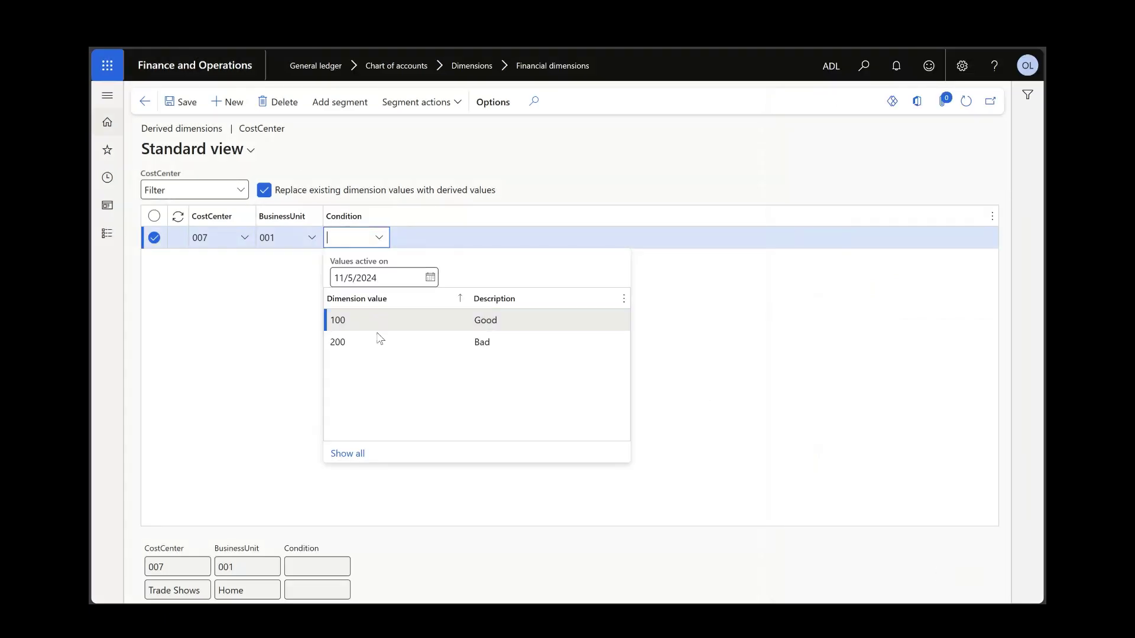
left_click(378, 341)
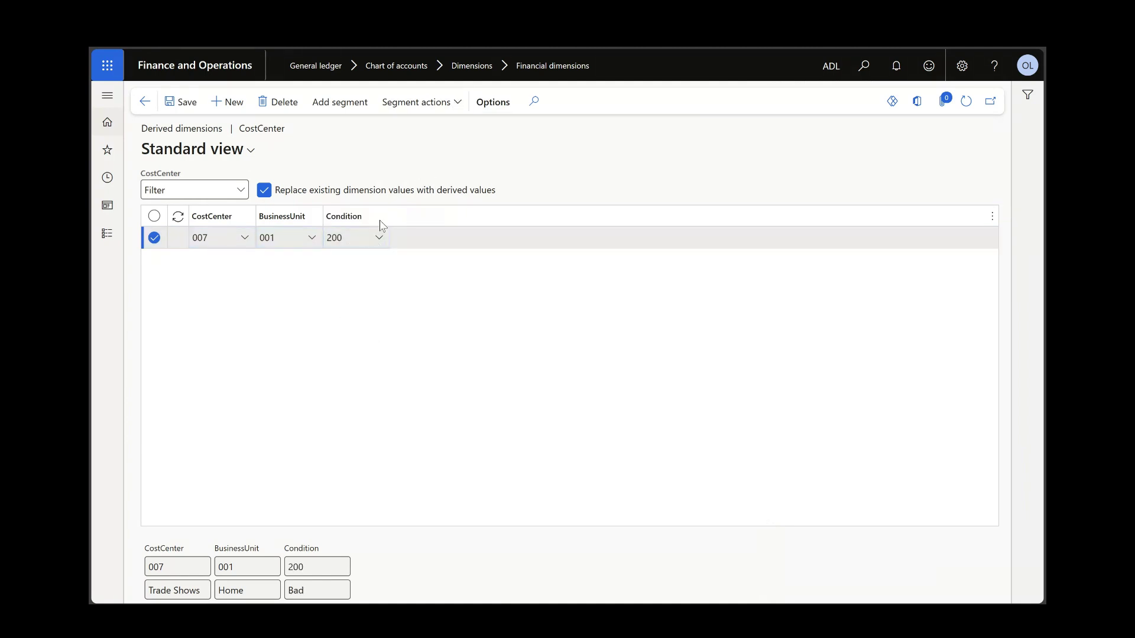
- Prevent value changes for both the Condition and the BusinessUnit segments of the CostCenter derived dimensions
left_click(459, 104)
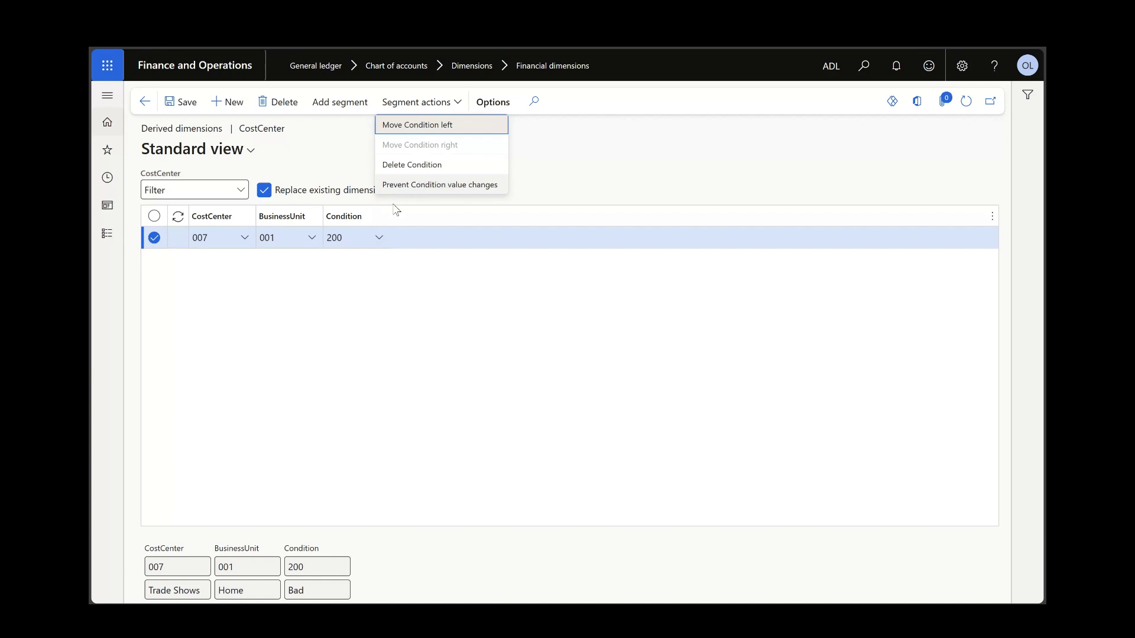
key("Escape")
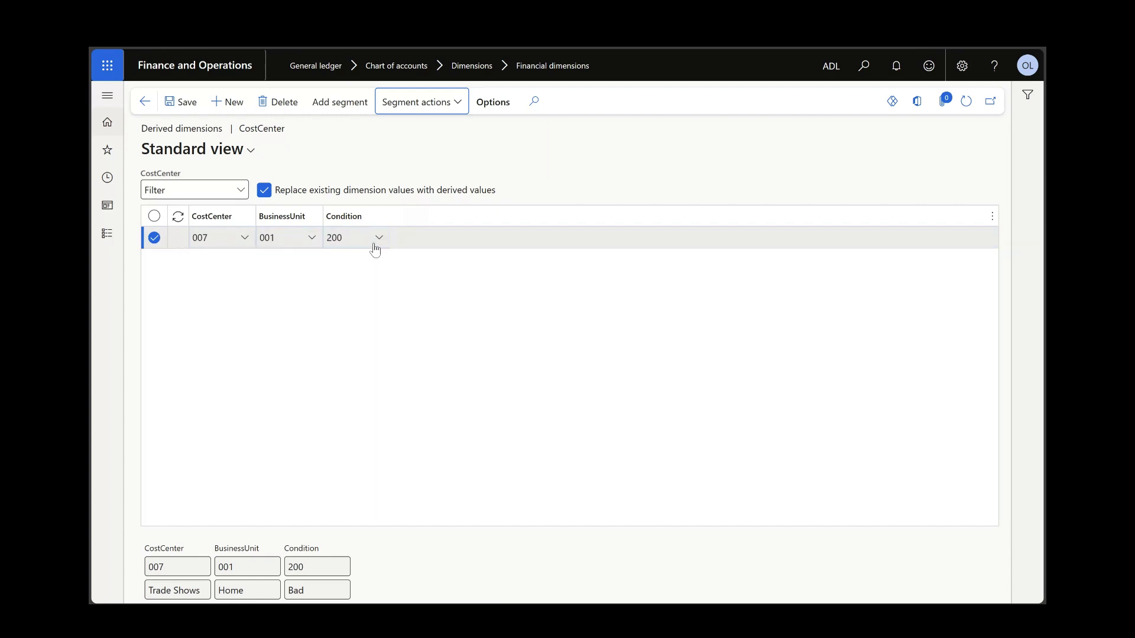
left_click(456, 103)
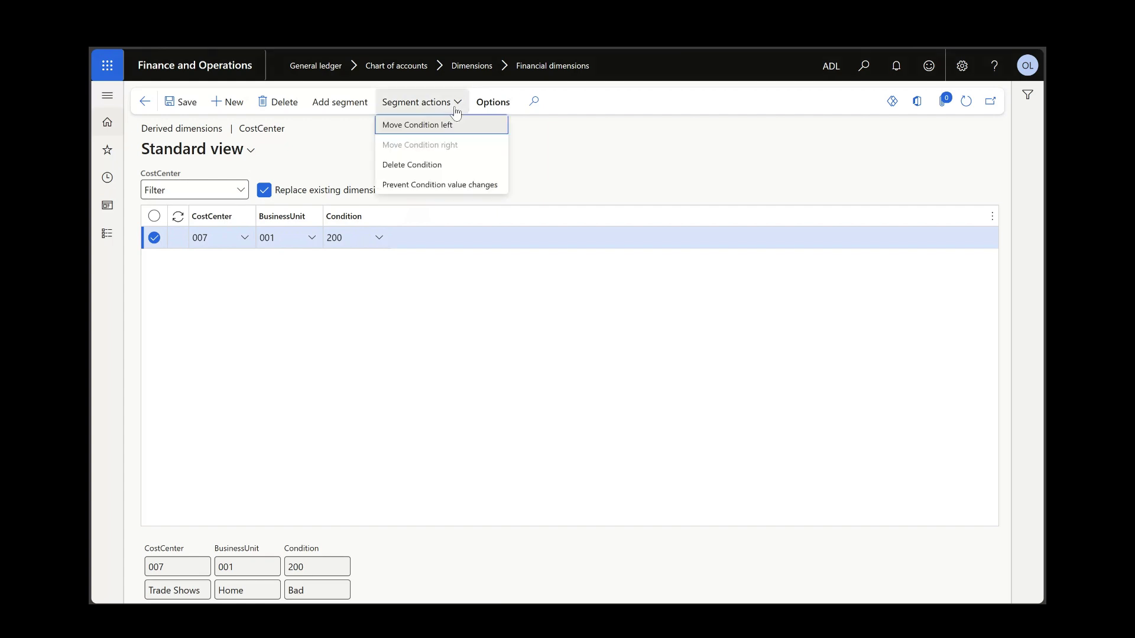
left_click(432, 186)
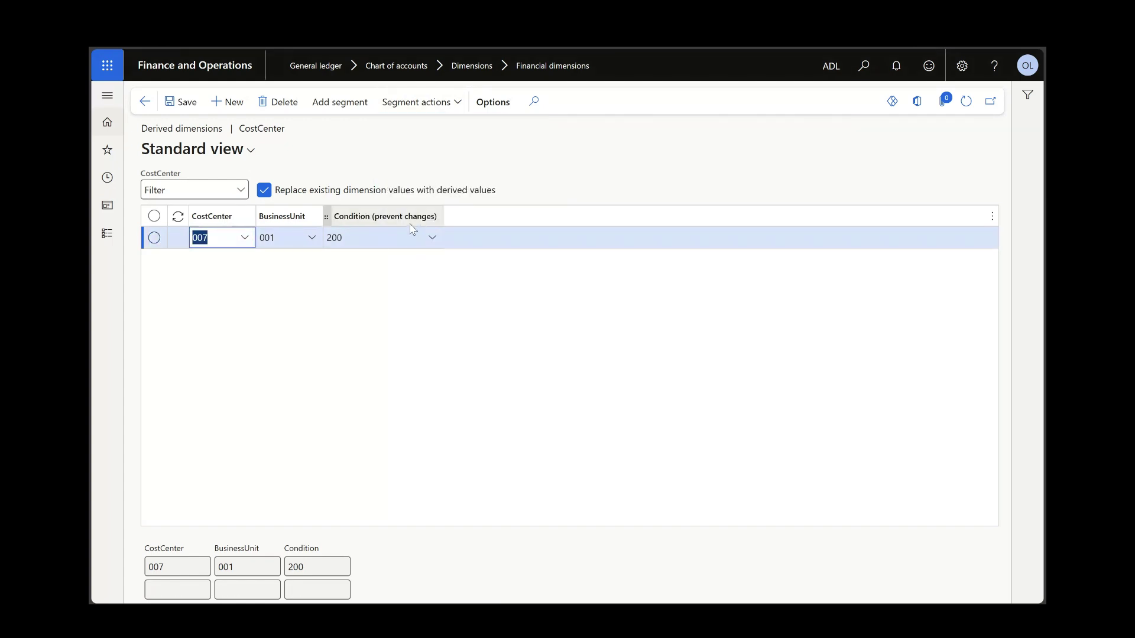
left_click(393, 243)
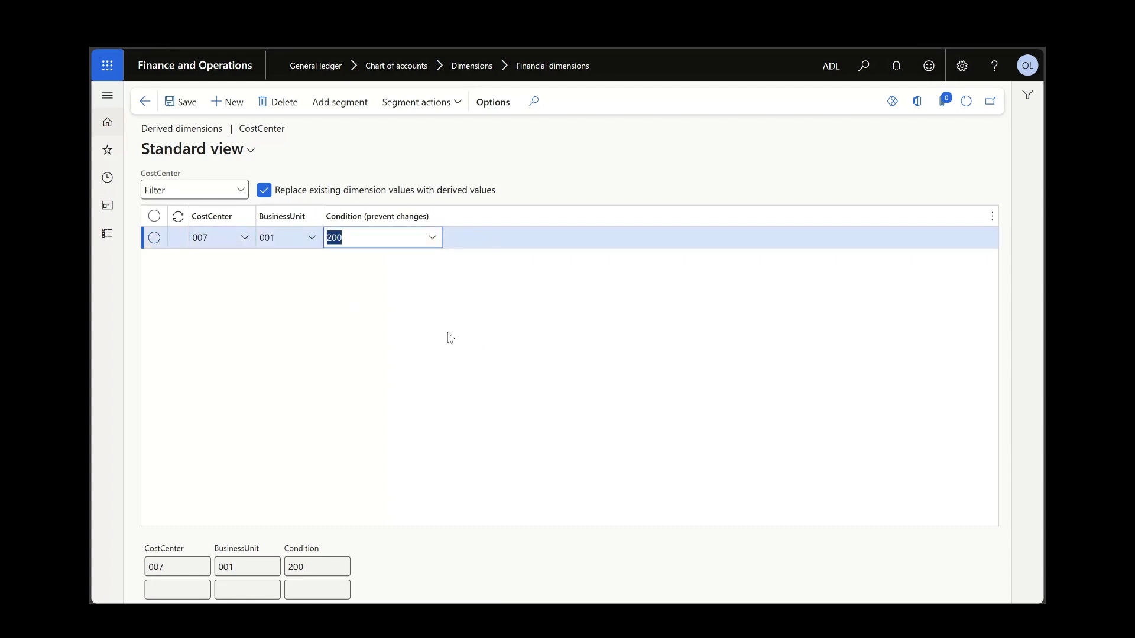
left_click(304, 217)
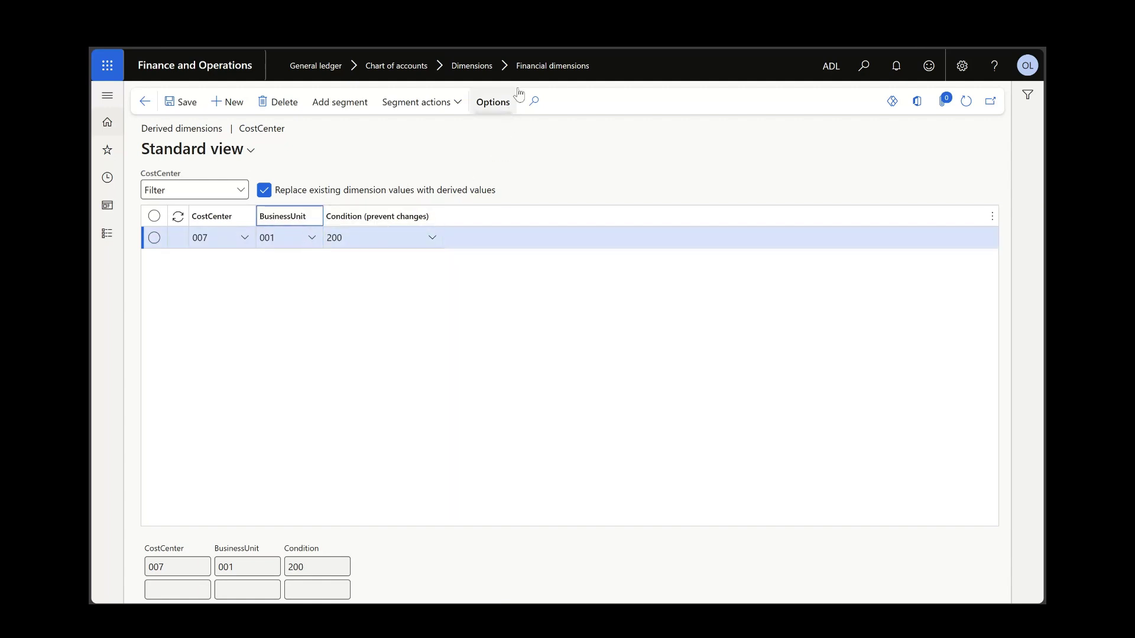
left_click(455, 104)
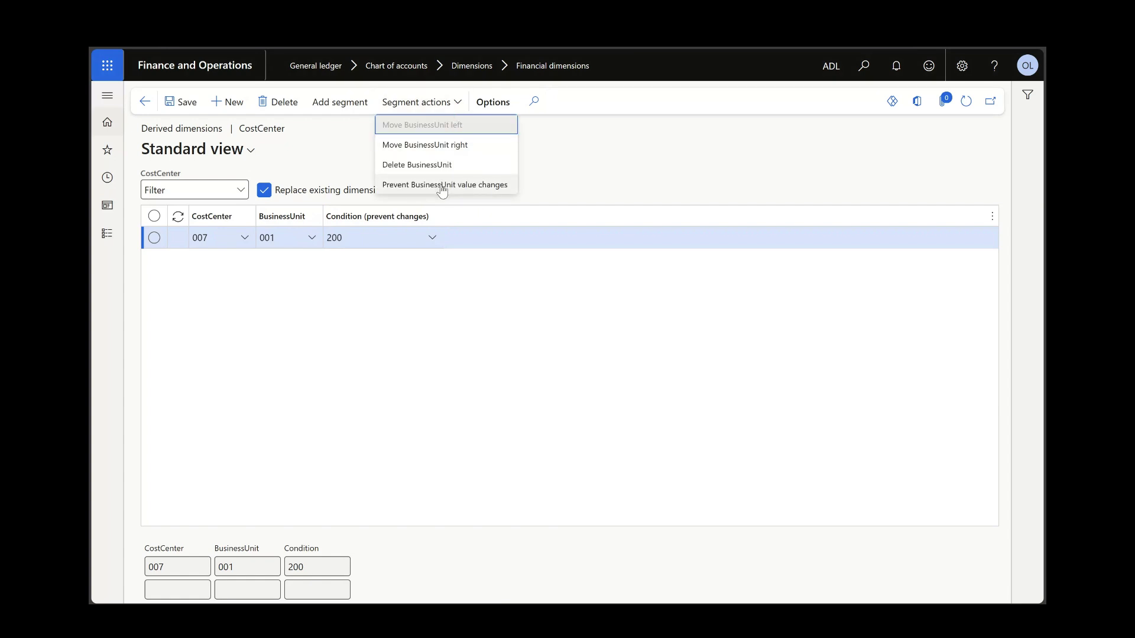
left_click(443, 186)
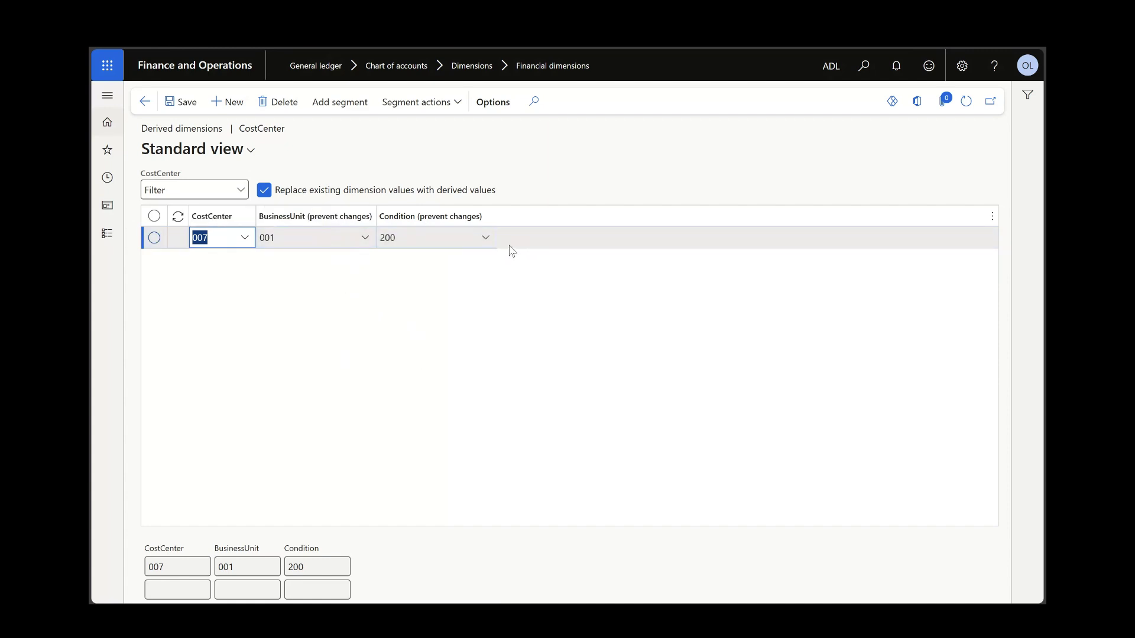
- Check the actions available for the Condition segment, then save the derived dimensions and return to the Financial dimensions page
left_click(477, 217)
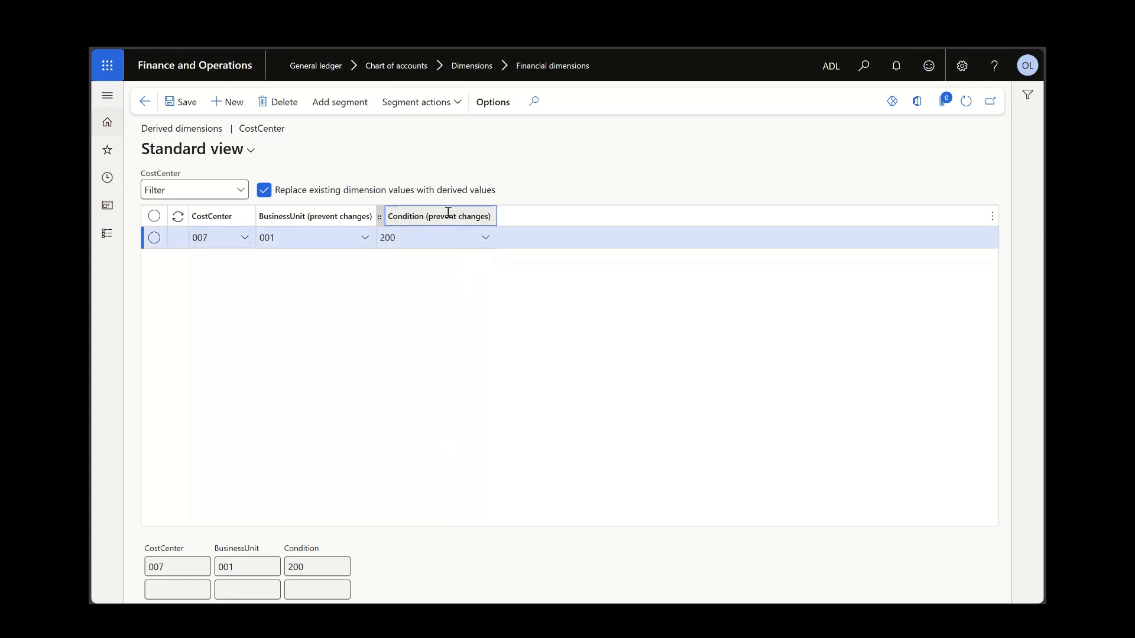
left_click(456, 104)
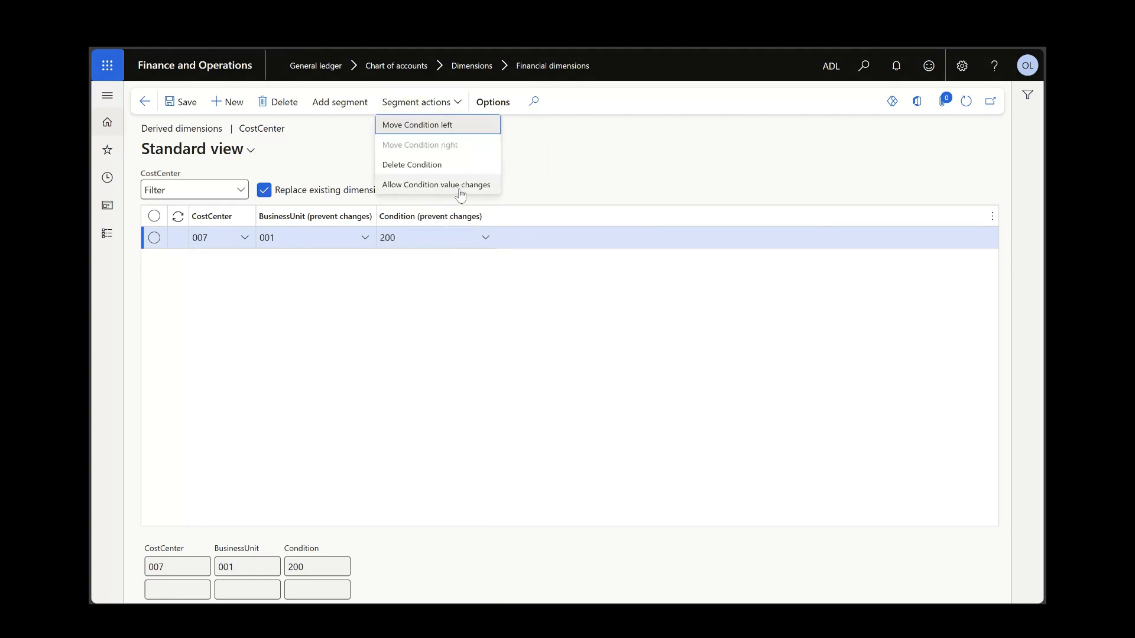
key("Escape")
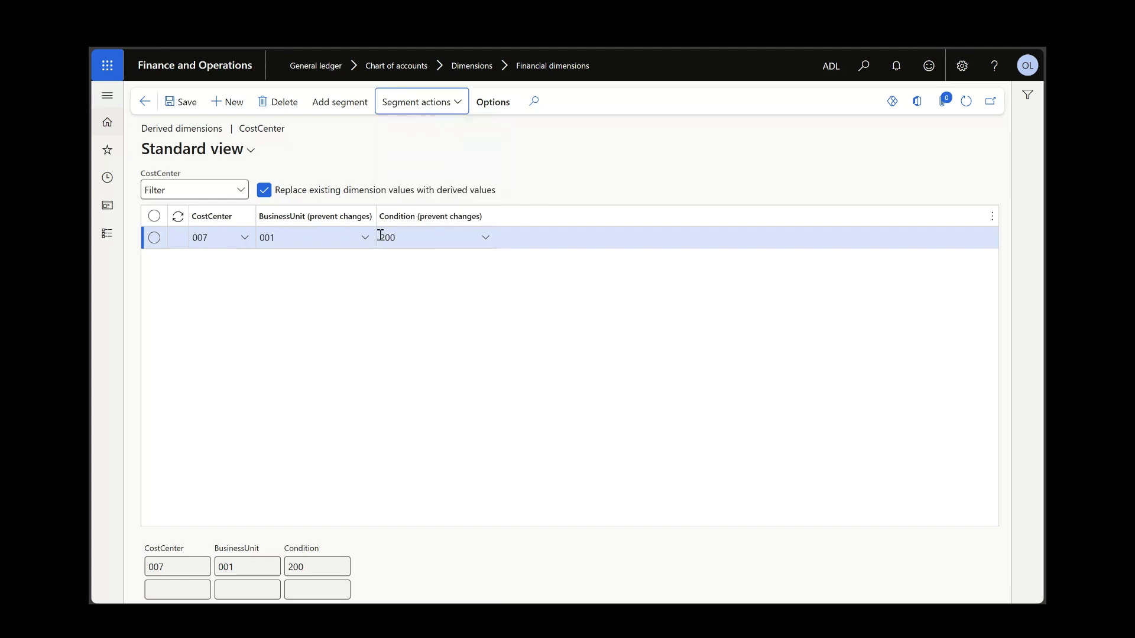
left_click(180, 106)
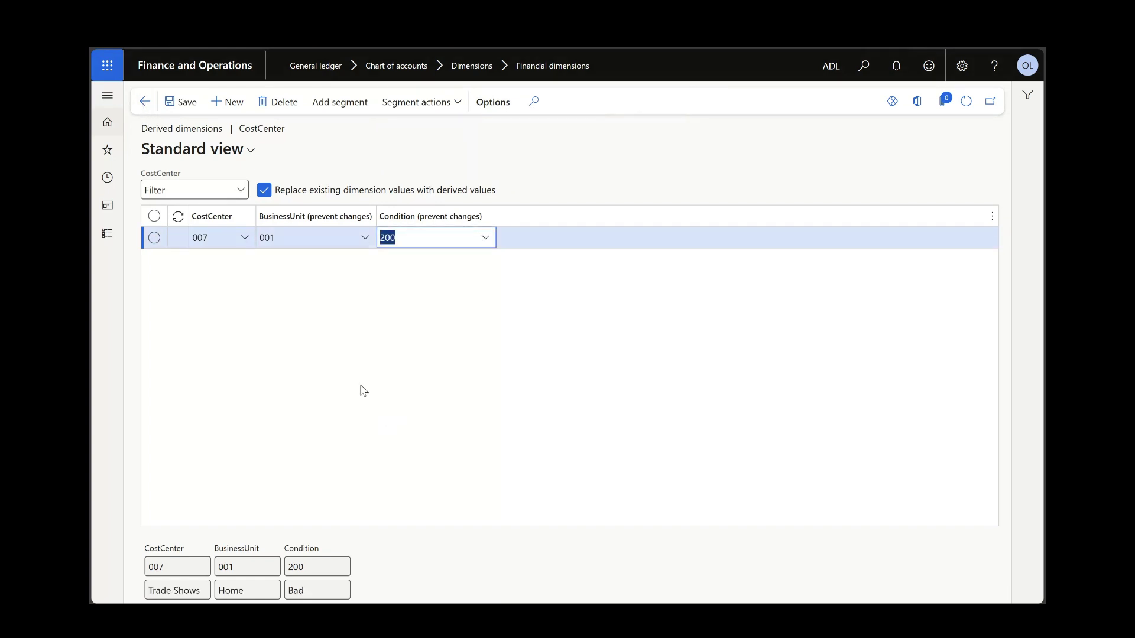
left_click(141, 103)
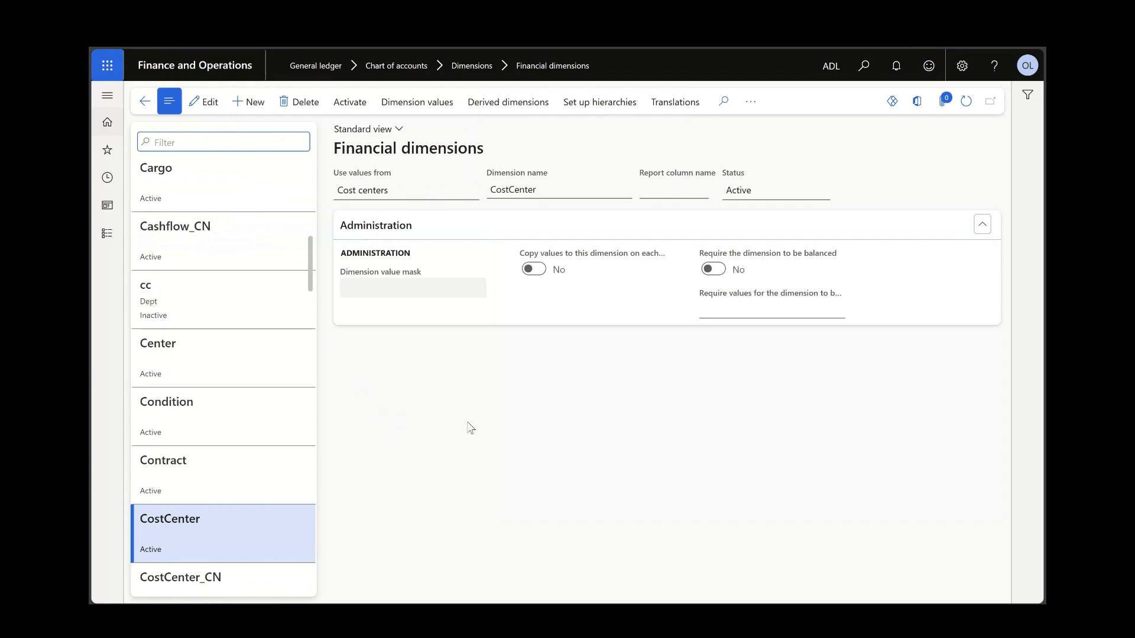